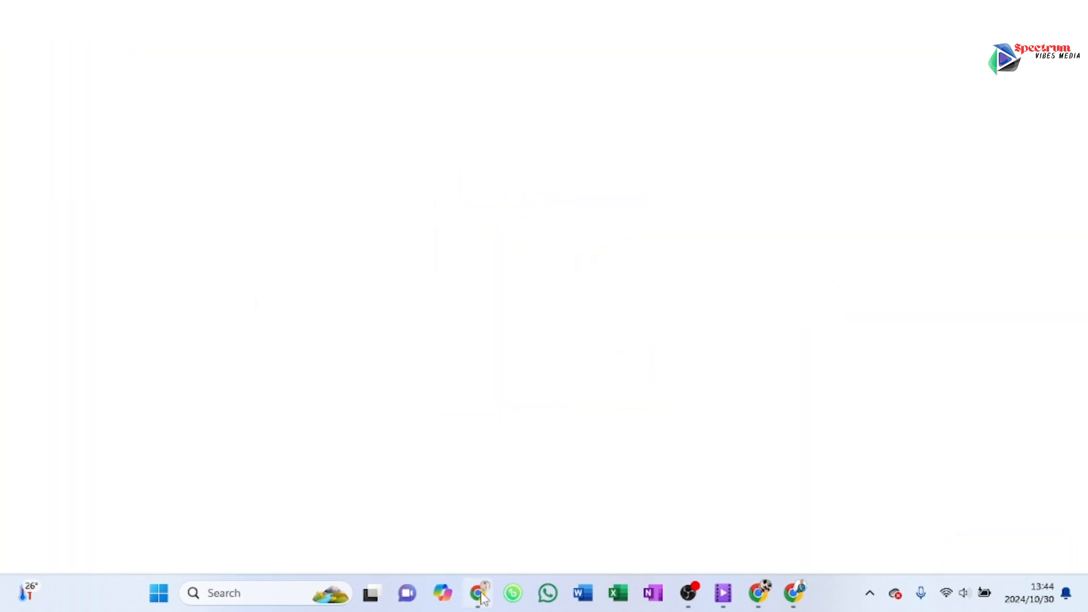
Step: Open a Chrome browser window and search Google for calligraphr
click(478, 593)
click(312, 296)
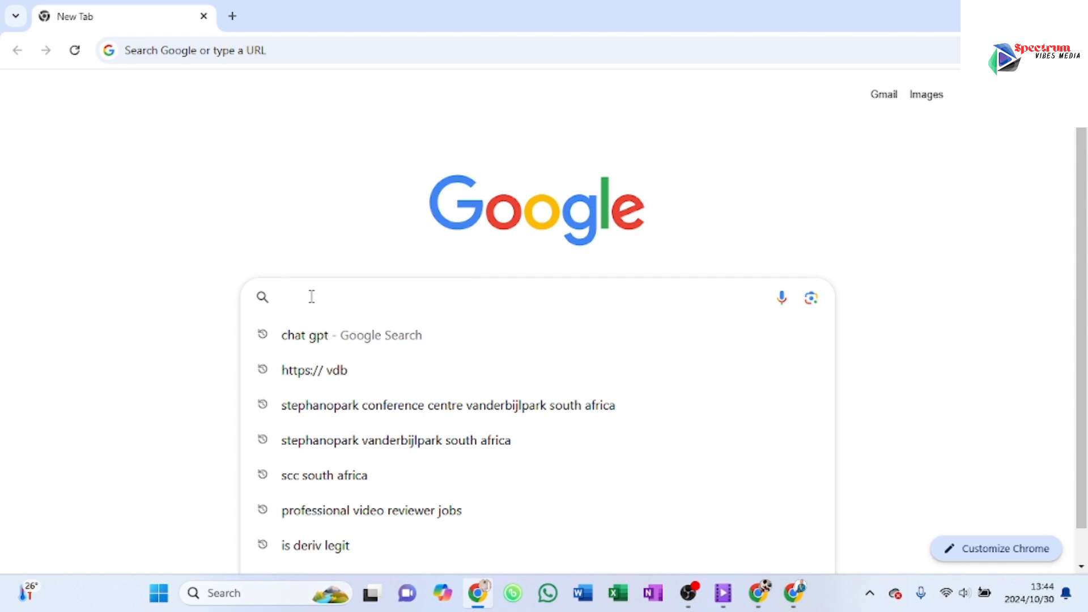
text(CA)
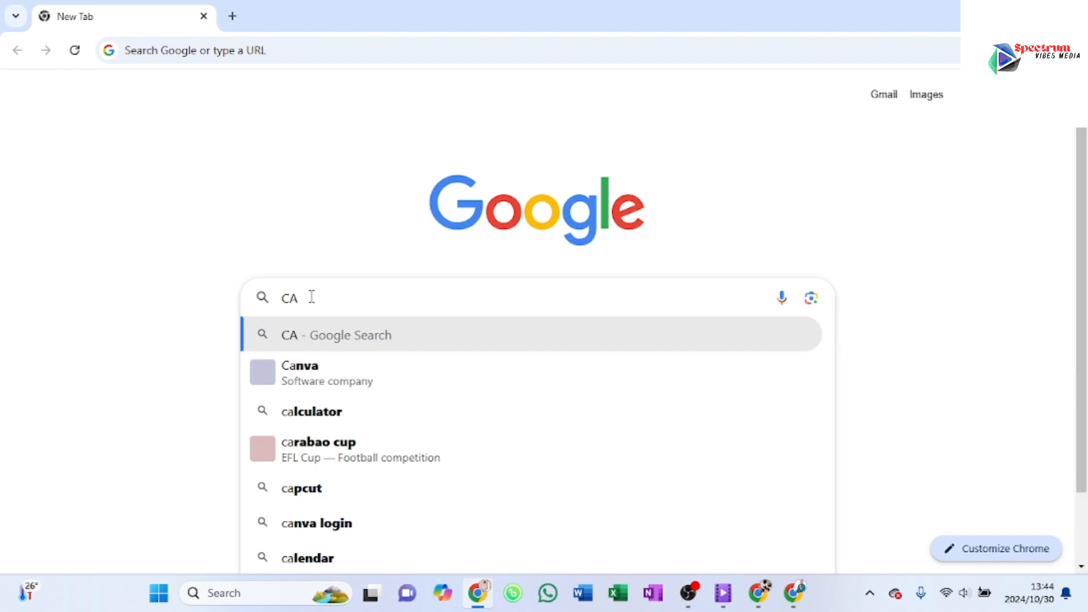
text(LLI)
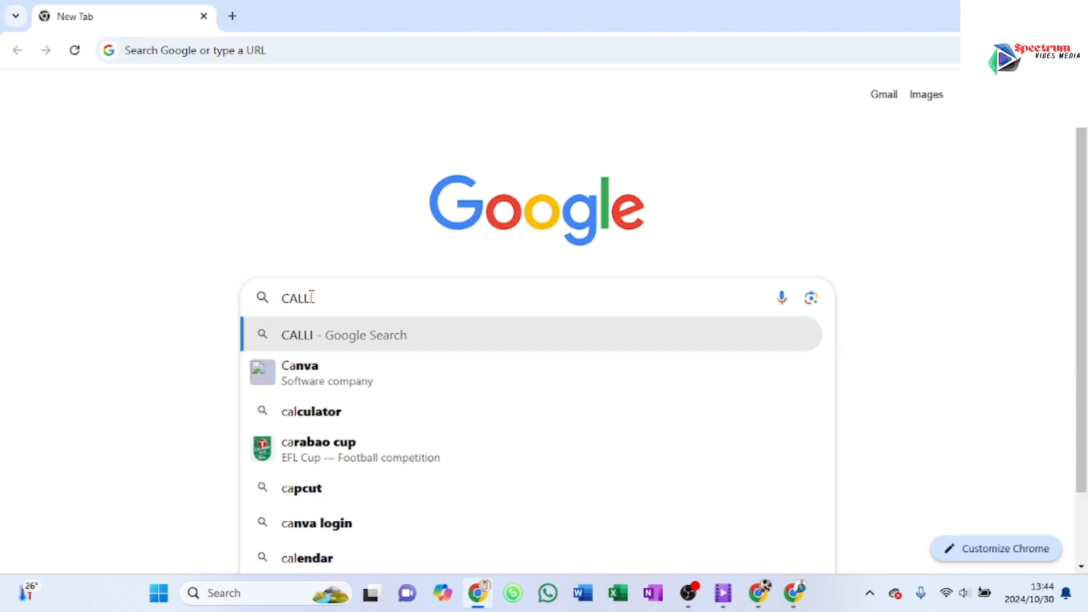
text(GRA)
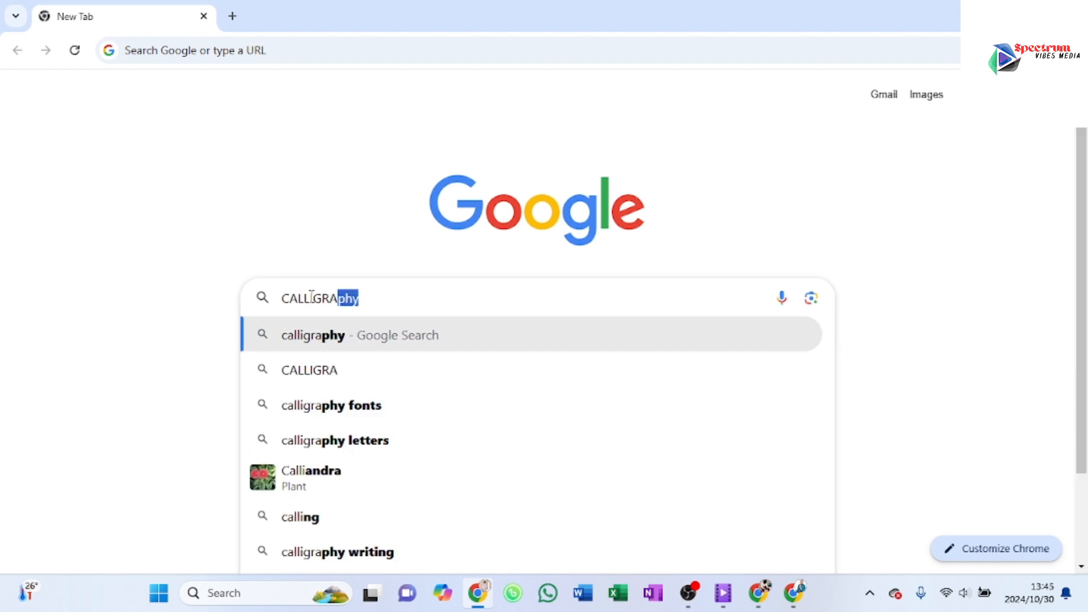
text(PR)
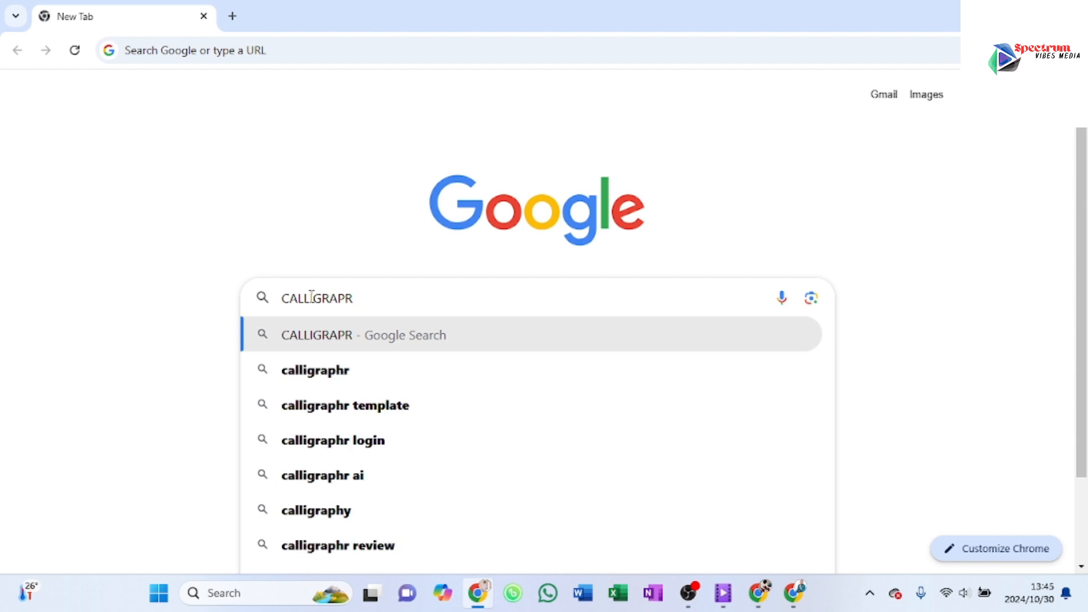
click(325, 374)
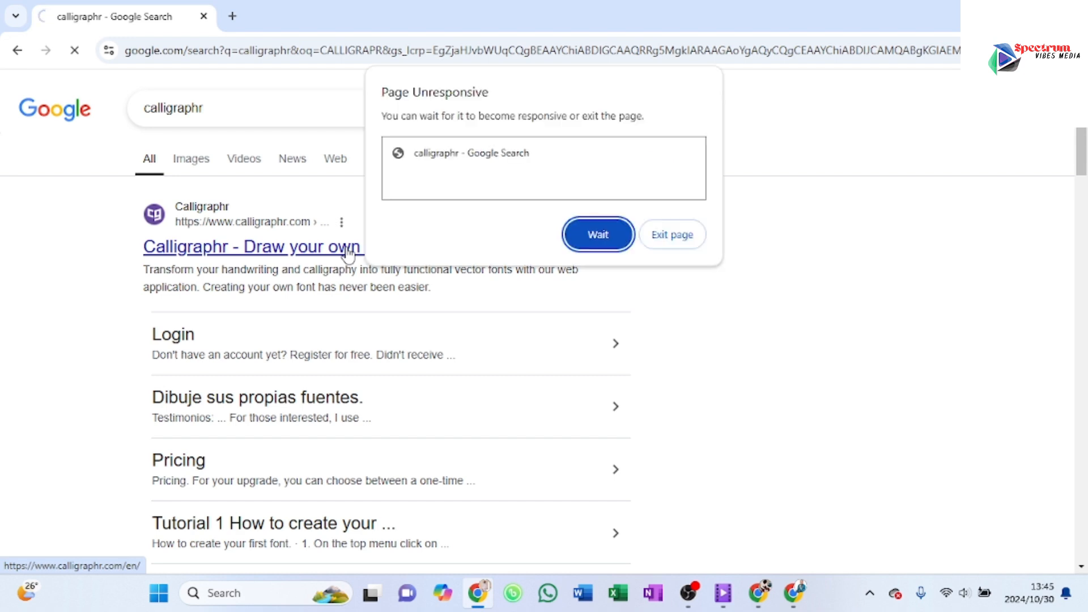
Step: Keep waiting for the unresponsive search page and open the Calligraphr website from the results
click(595, 234)
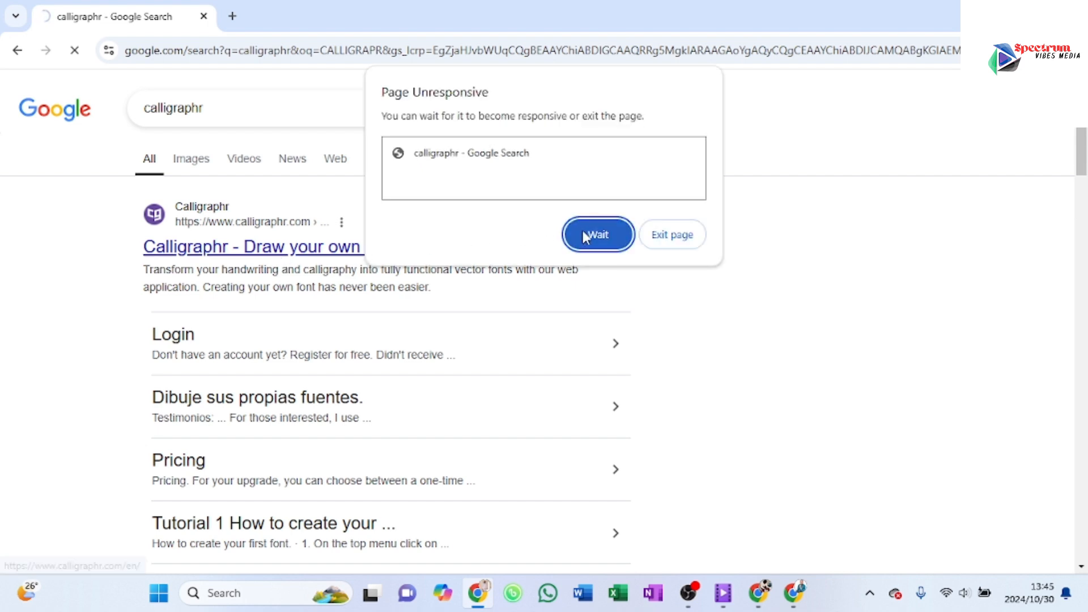
click(585, 234)
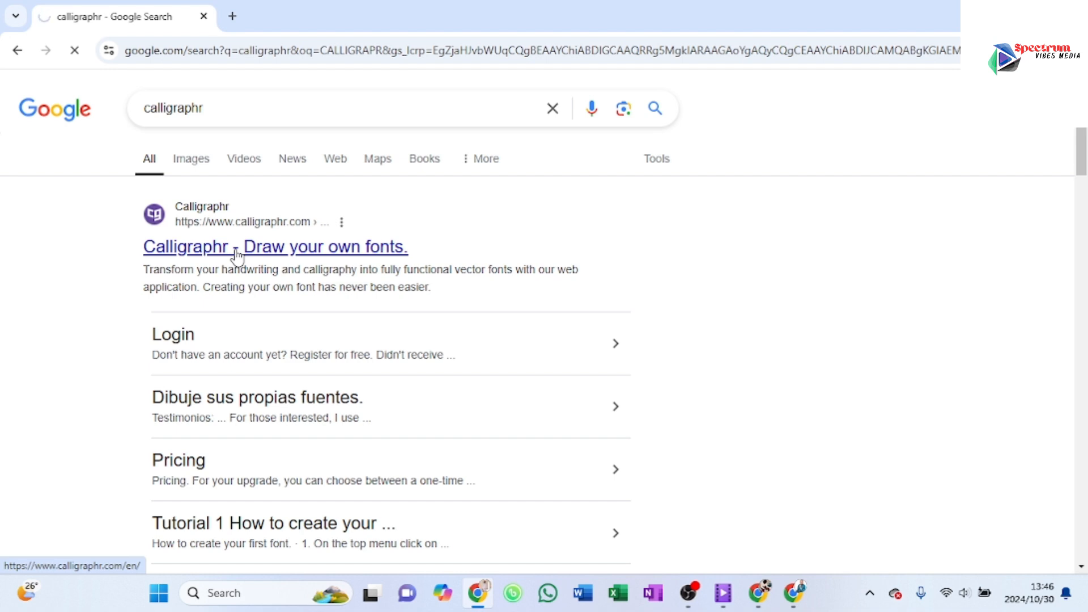
click(572, 227)
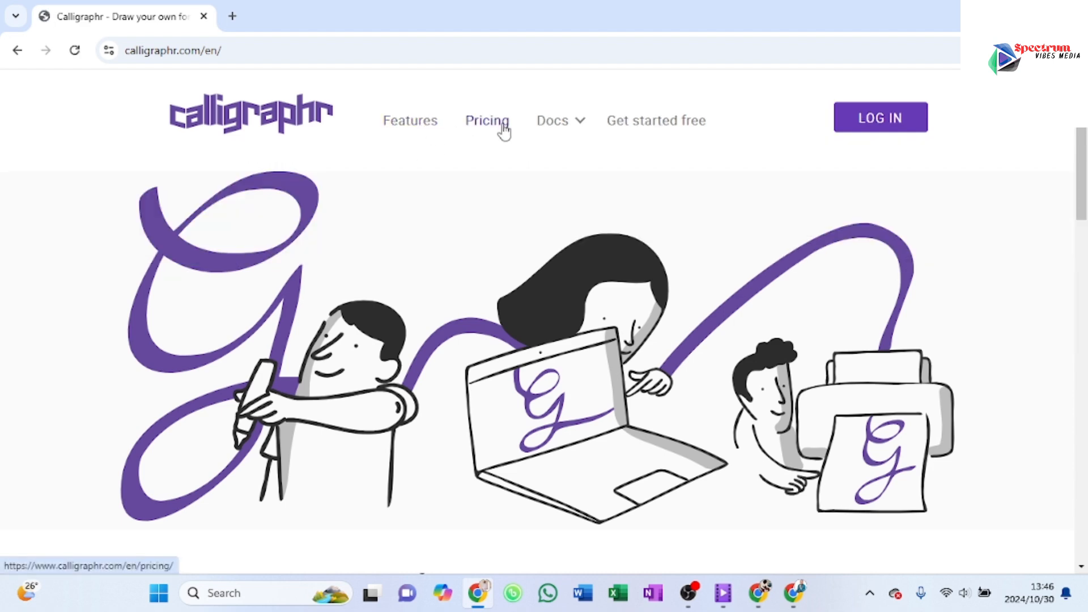
Step: Open Calligraphr's free sign-up page and review the fields of the account registration form
mouse_move(563, 129)
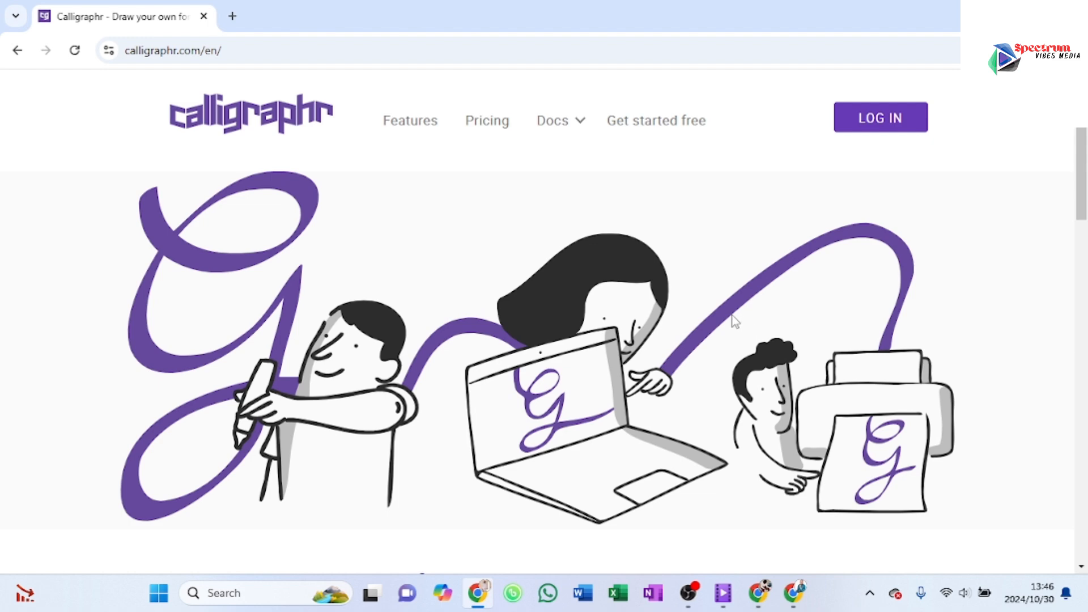
click(652, 132)
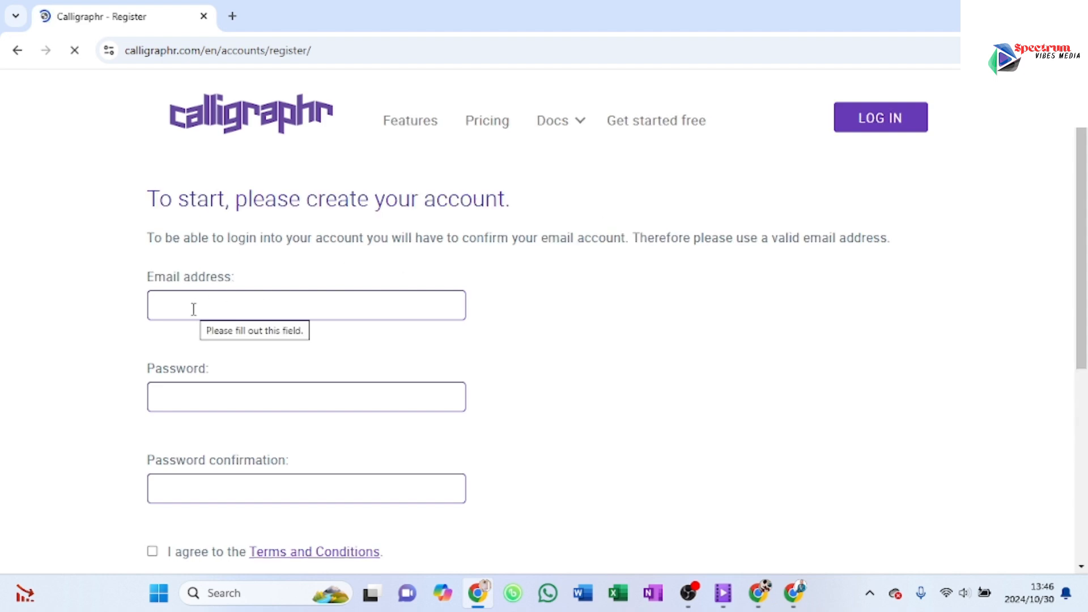
scroll(192, 341, down, 2)
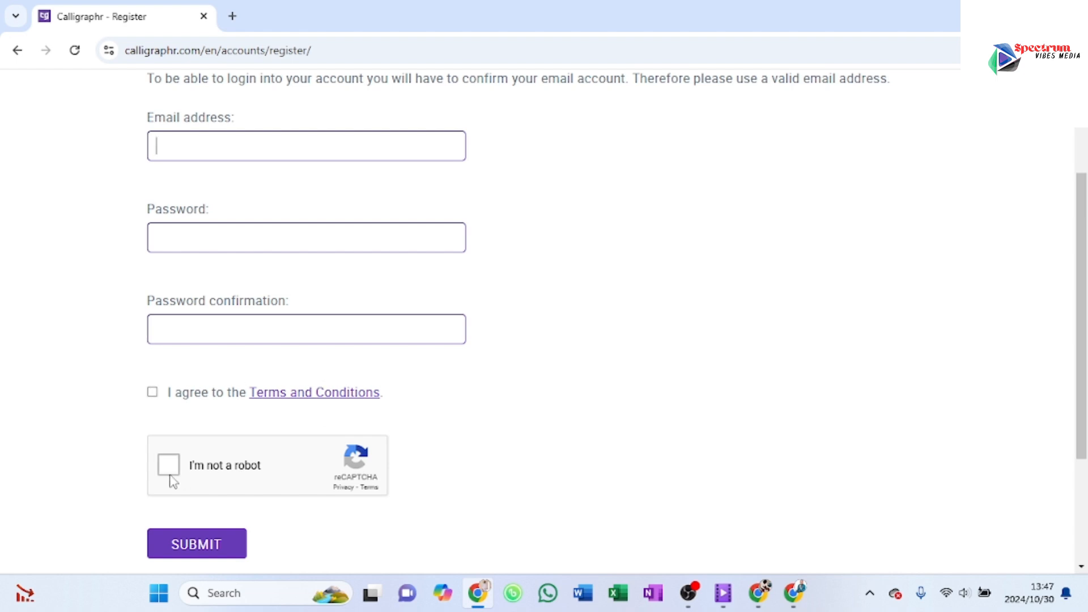
scroll(213, 440, down, 3)
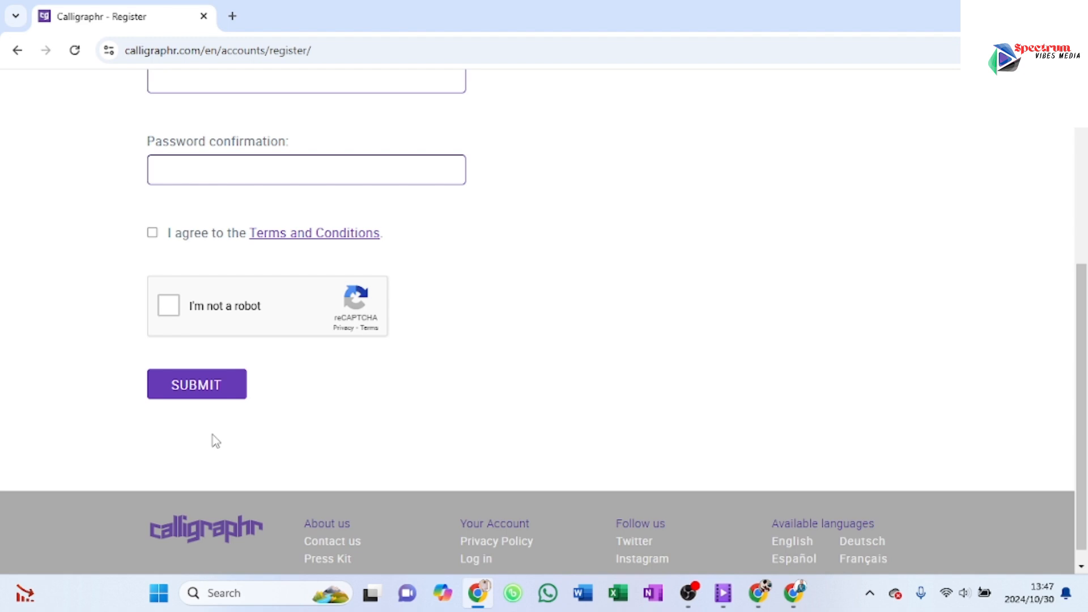
scroll(216, 441, up, 6)
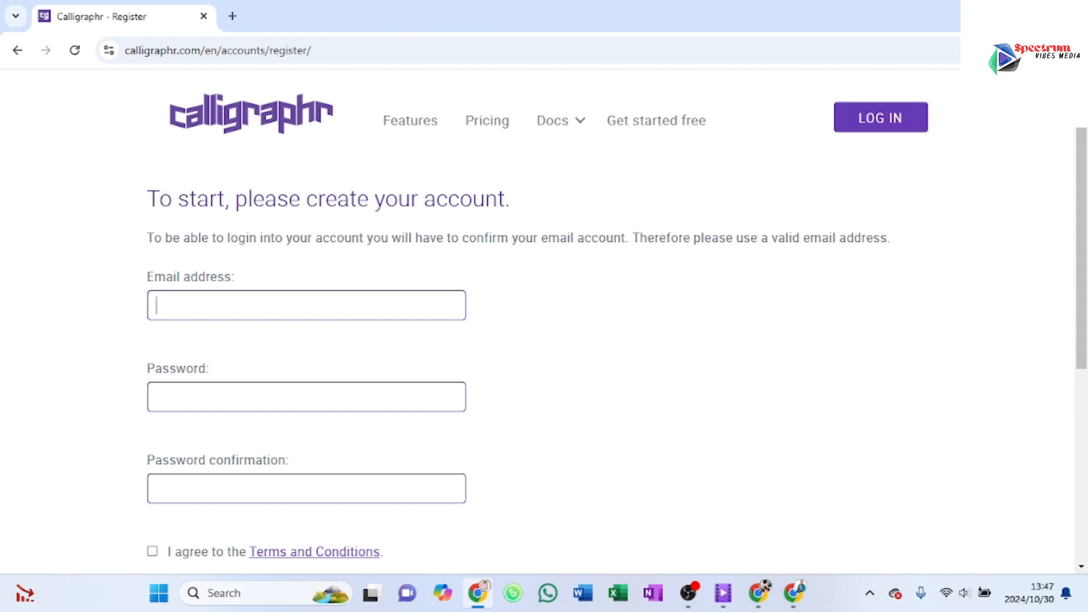
Step: Switch to the other Chrome profile's window and search Google for "calligraphr login"
click(996, 14)
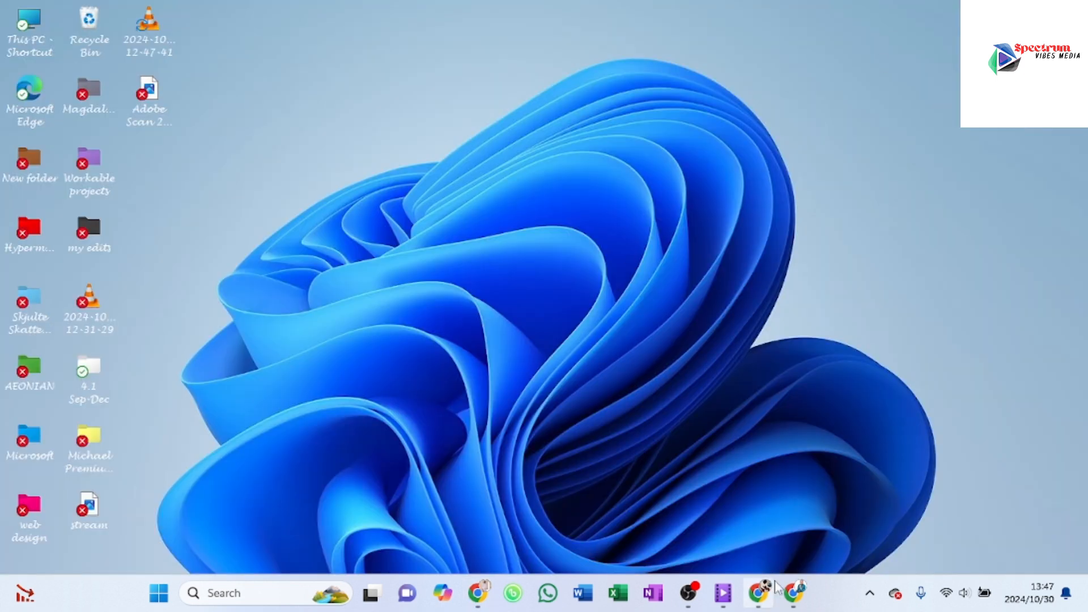
click(794, 593)
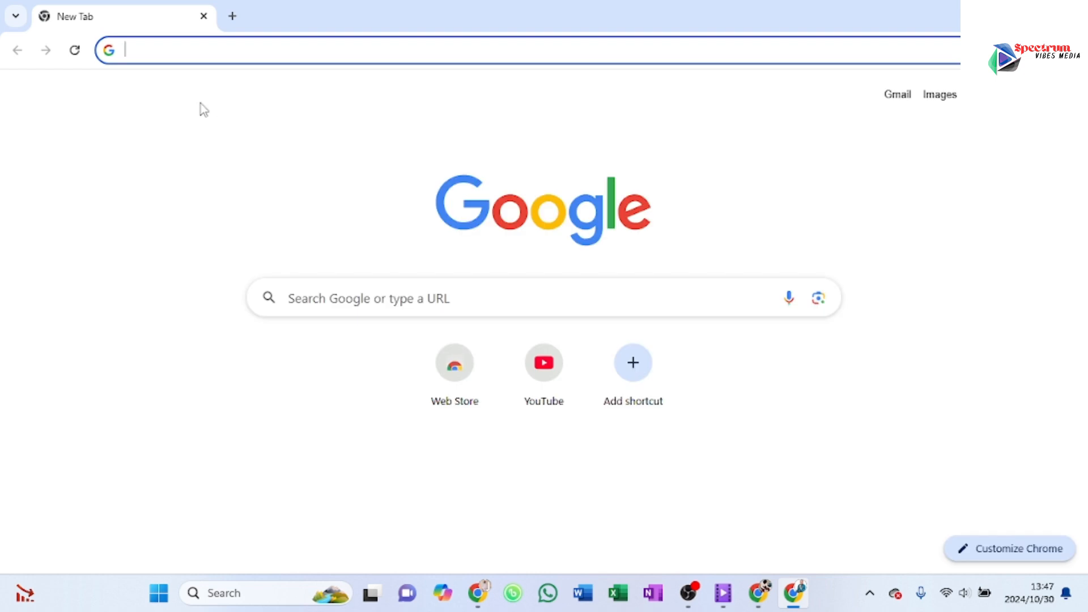
click(459, 306)
click(350, 338)
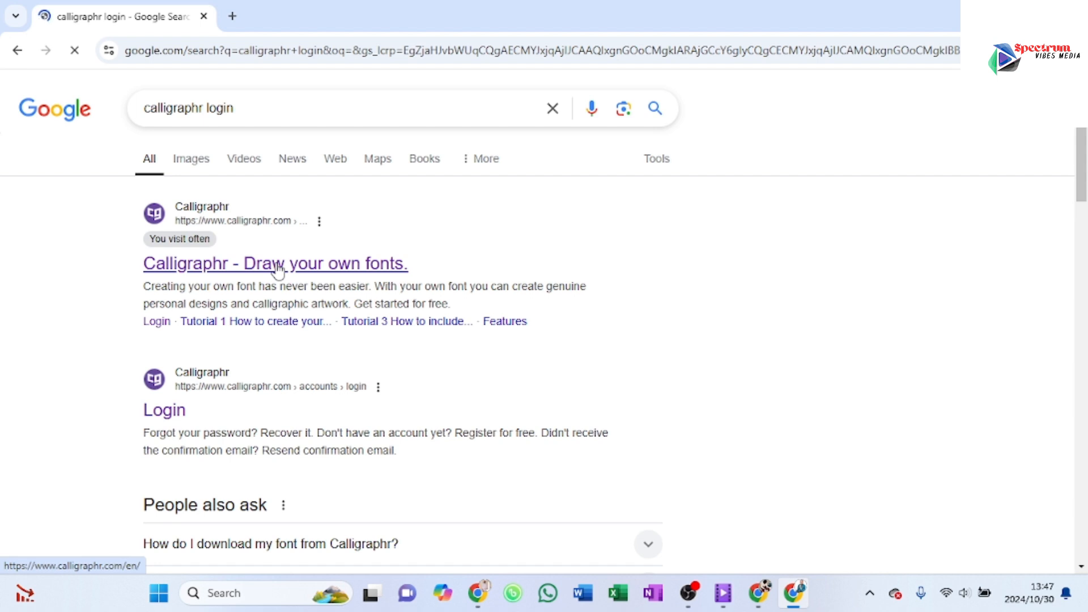
Step: Open the "Calligraphr - Draw your own fonts." result and start the Calligraphr web app
click(278, 266)
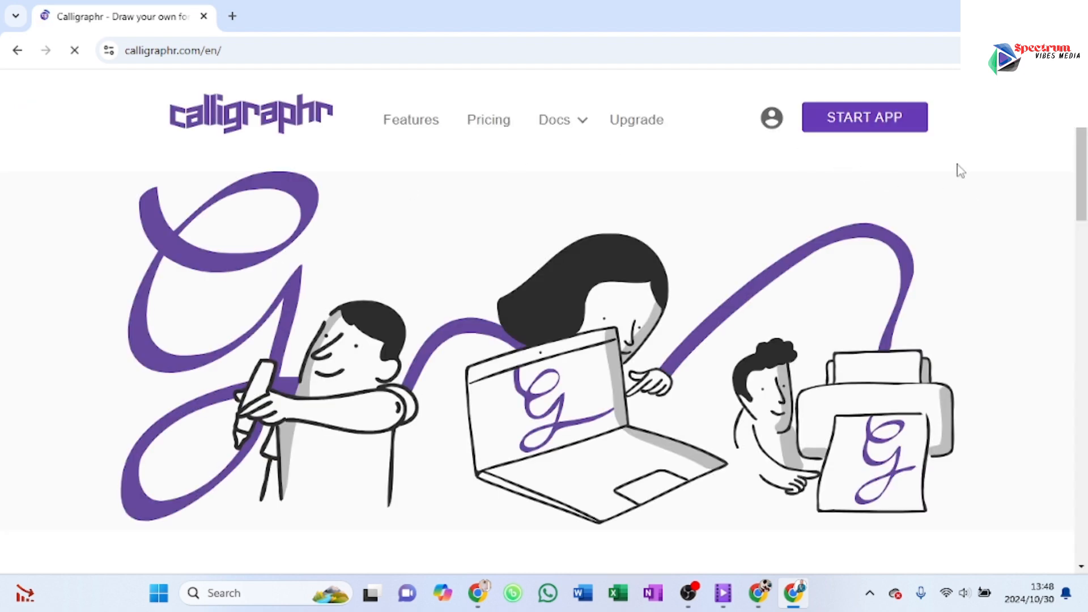
click(855, 127)
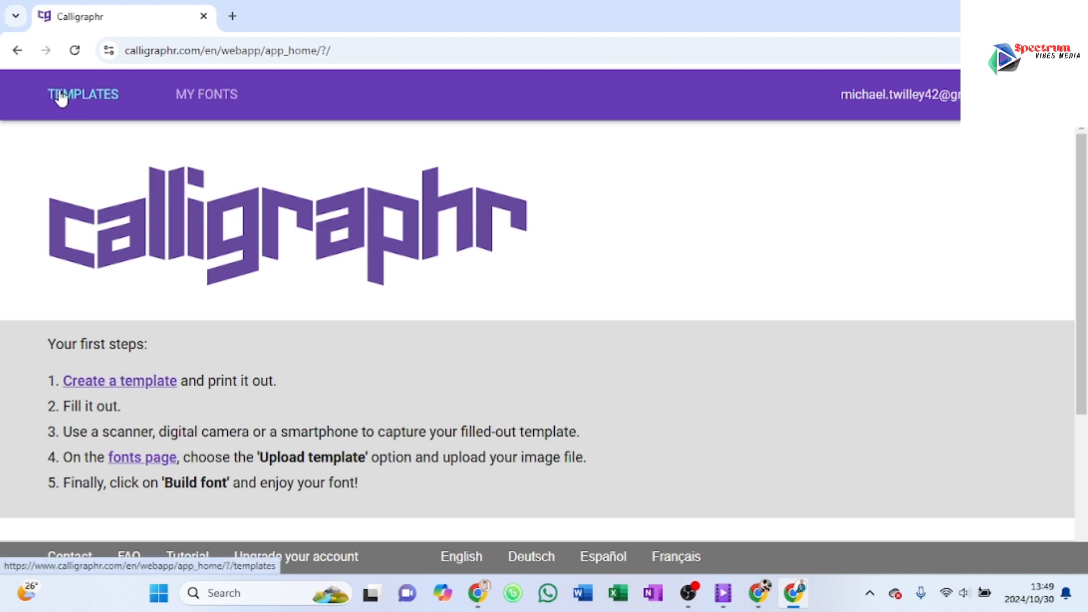
Step: Go to the templates page and remove all currently selected characters from the template
click(117, 101)
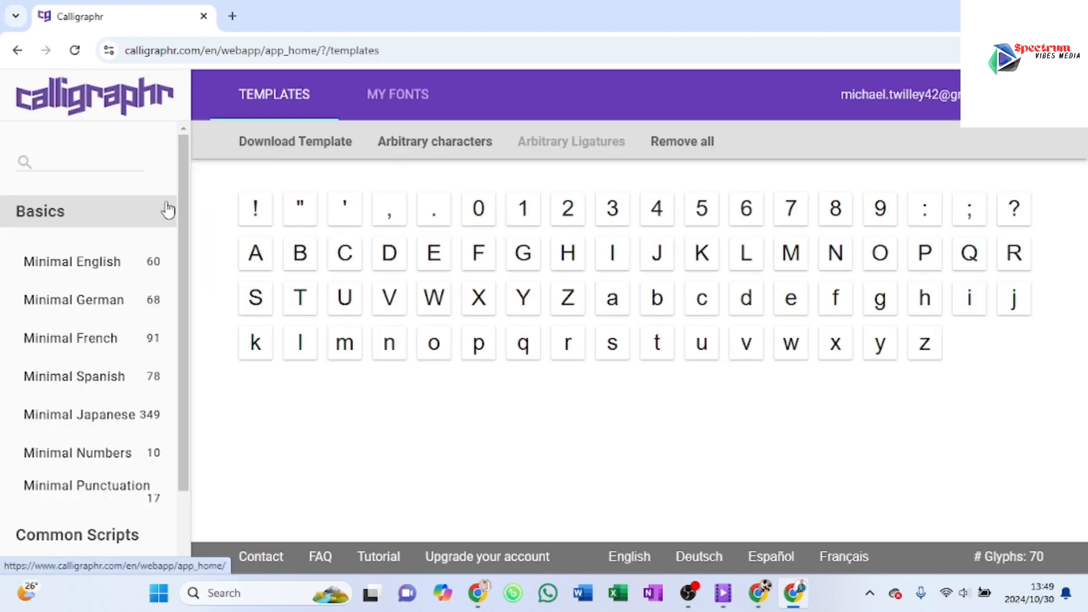
click(709, 143)
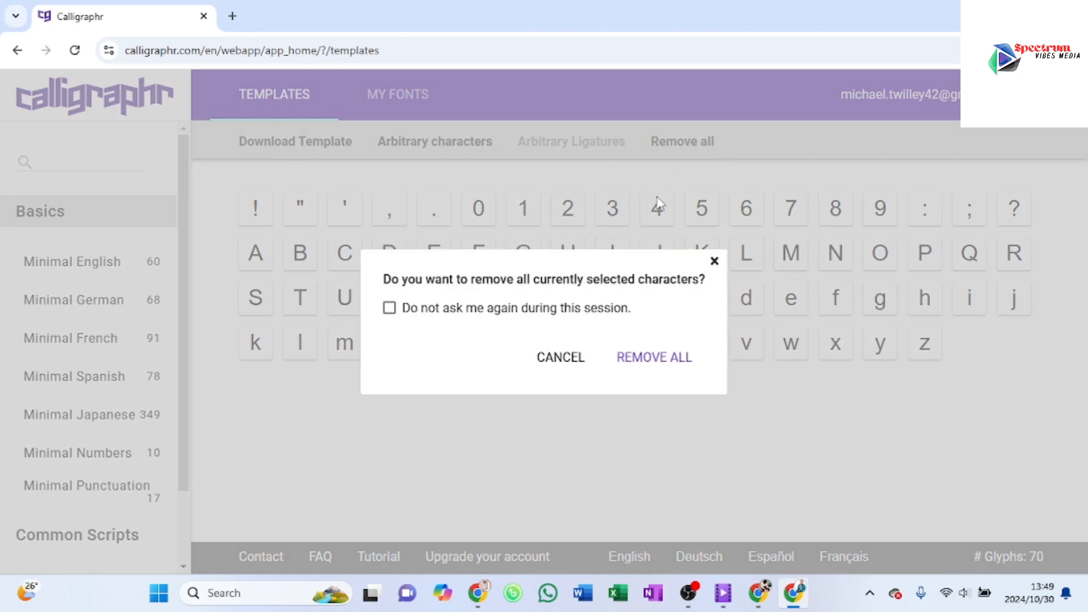
click(637, 357)
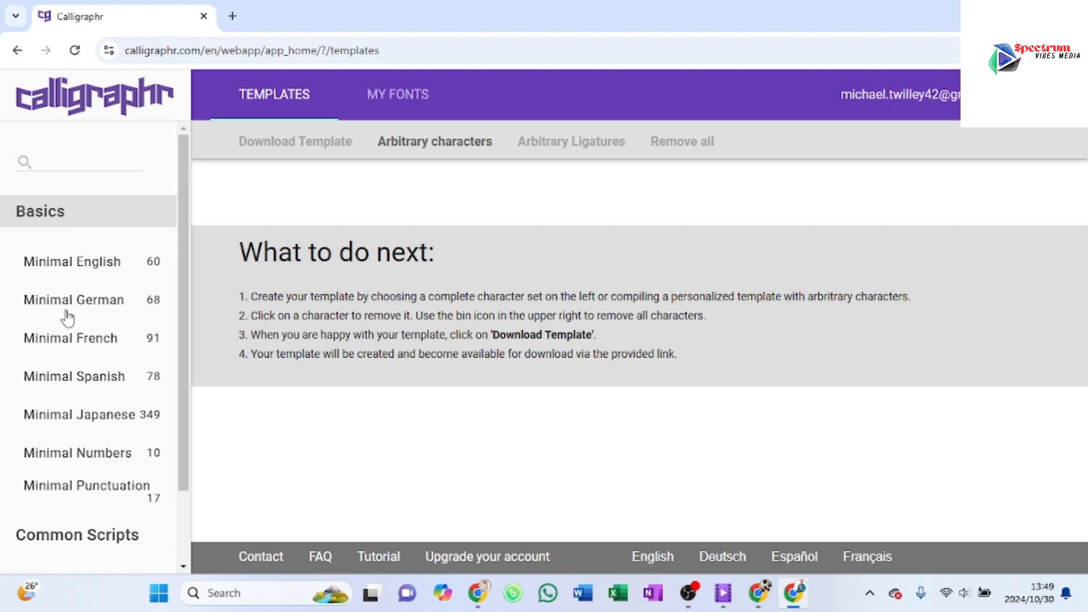
Step: Add the Minimal English and Minimal Numbers character sets to the empty template
mouse_move(68, 315)
mouse_move(81, 395)
scroll(65, 449, down, 2)
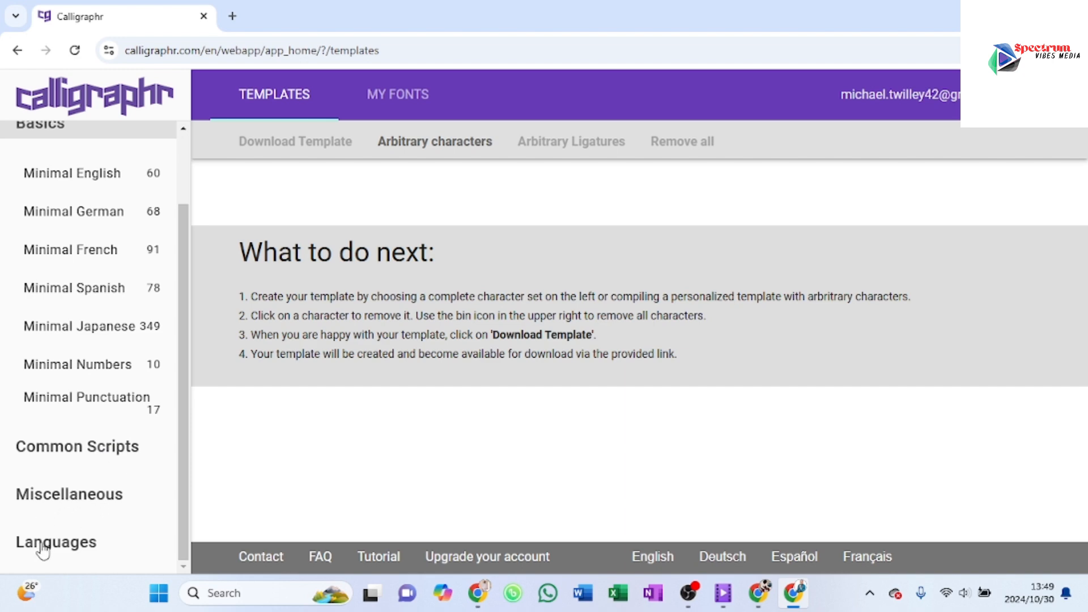
scroll(64, 374, up, 2)
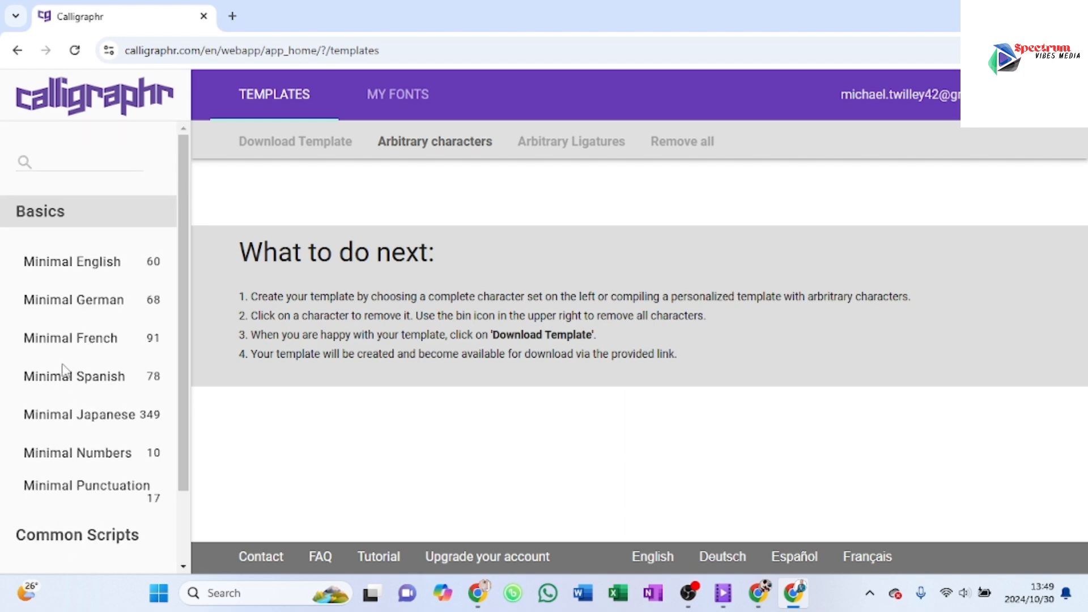
click(82, 264)
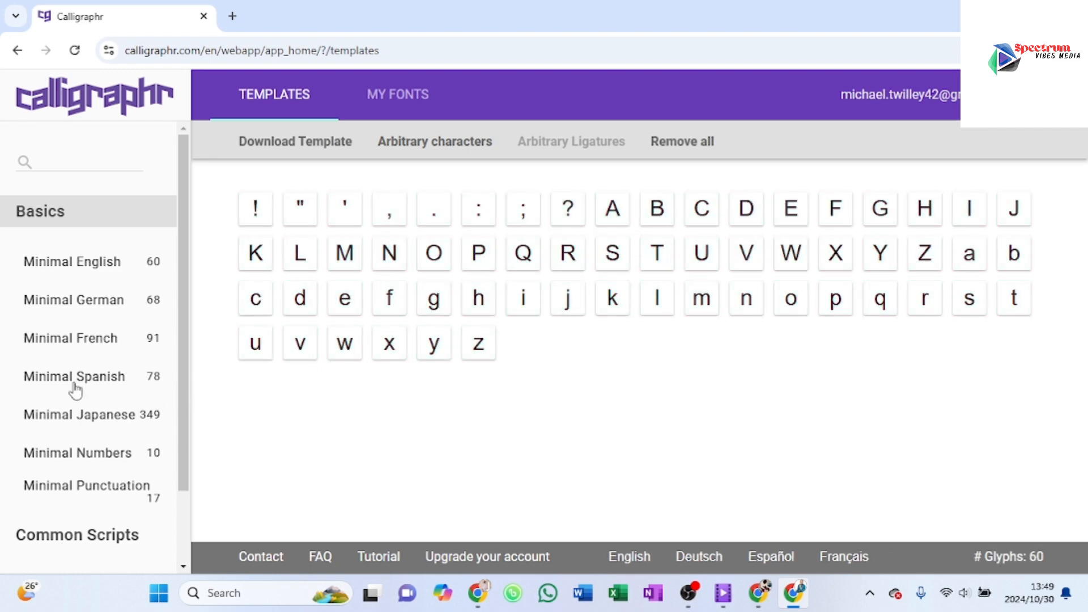
click(67, 460)
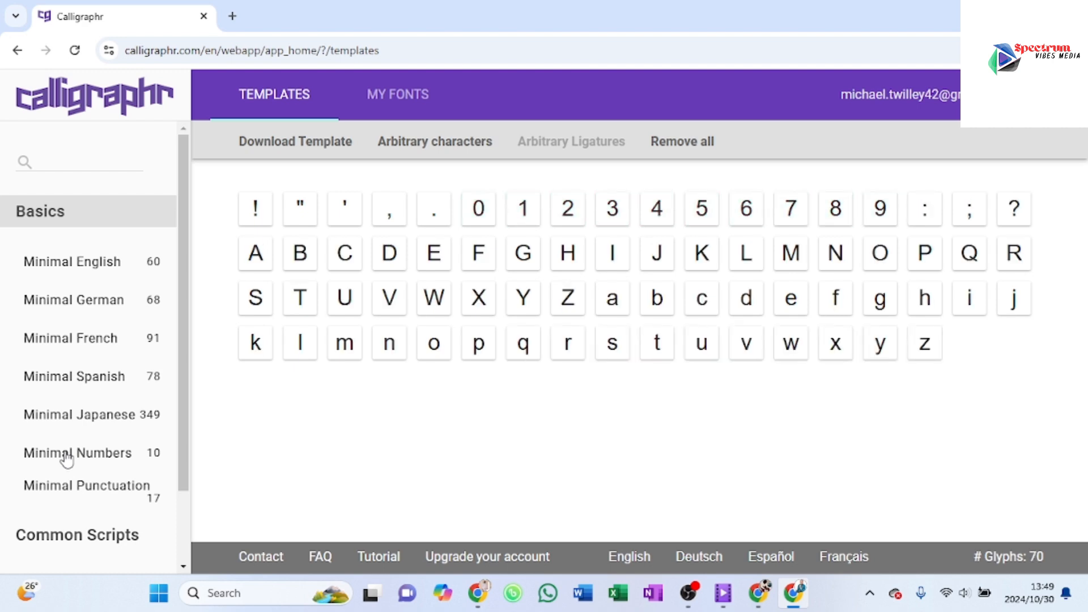
Step: Add the Minimal Spanish and Minimal German character sets to the template
click(105, 384)
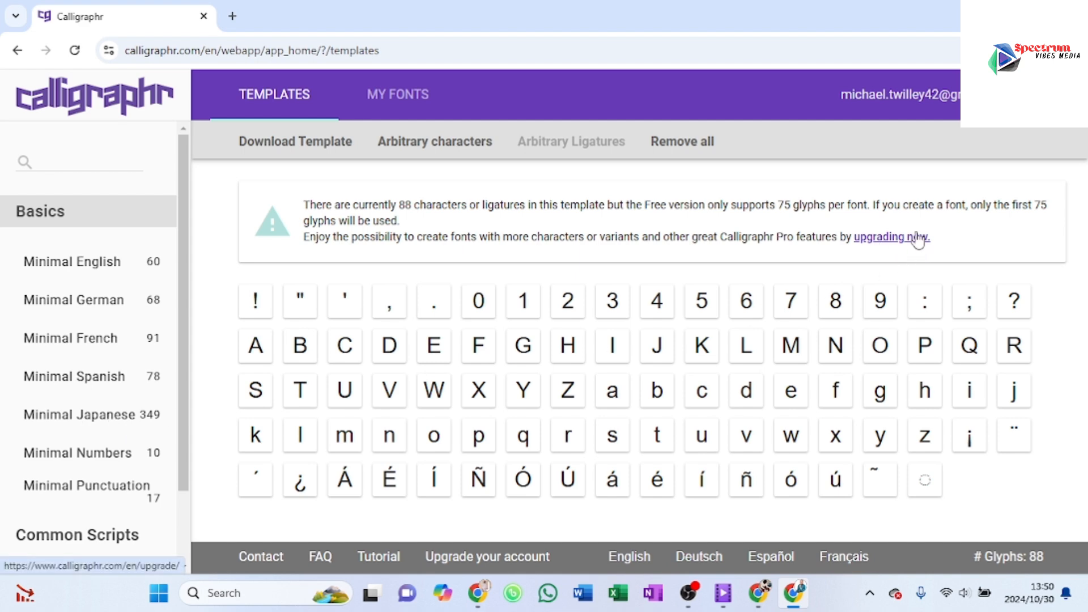
click(111, 306)
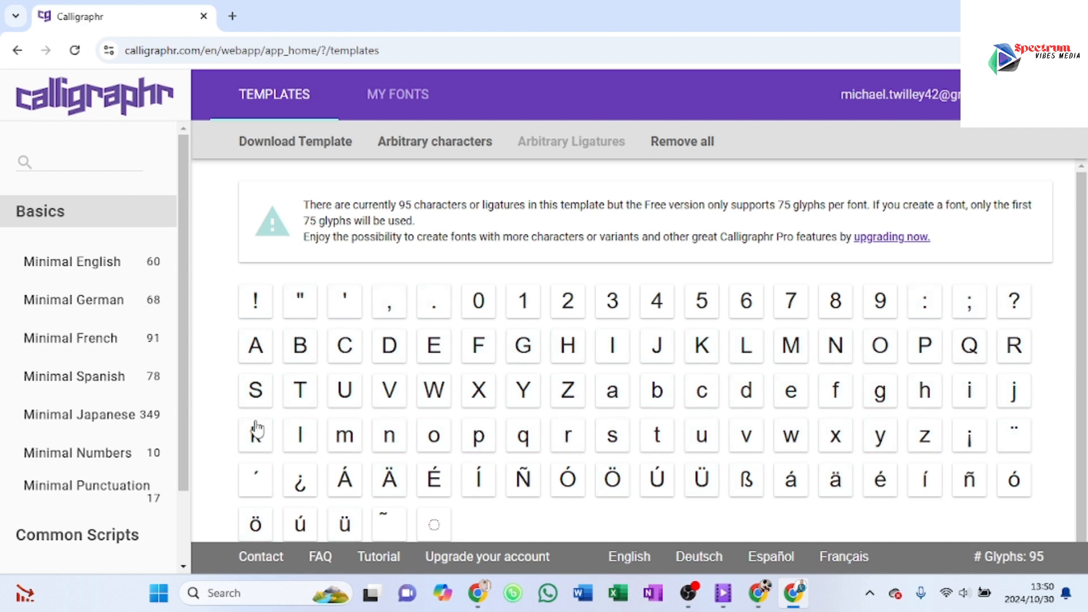
Step: Examine the character sets offered under Common Scripts, including their glyph counts and the preview of Adobe Latin 1
scroll(256, 430, down, 1)
scroll(34, 388, down, 1)
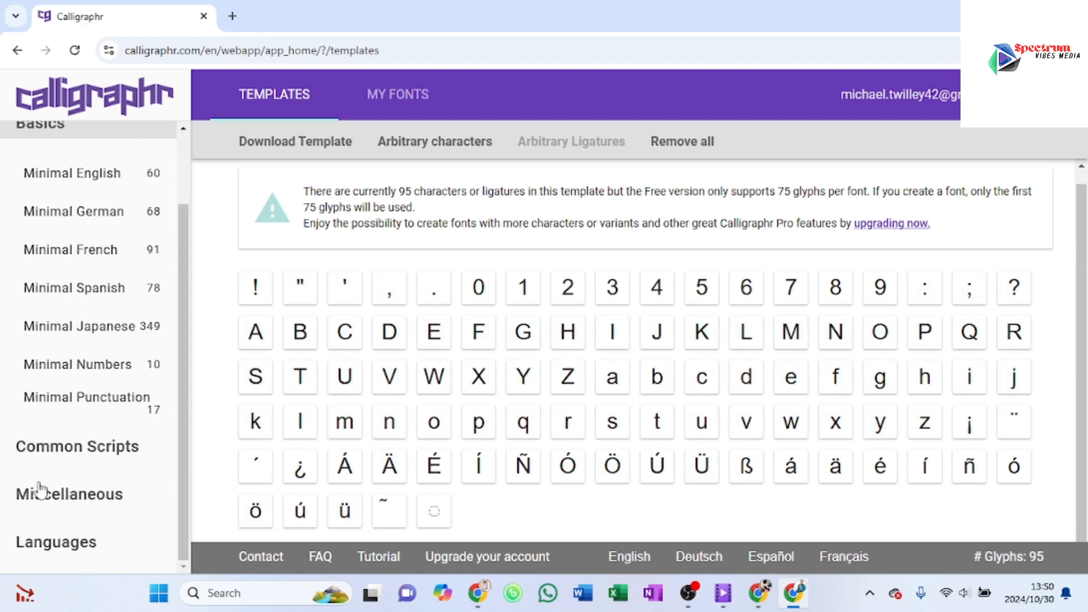
click(48, 450)
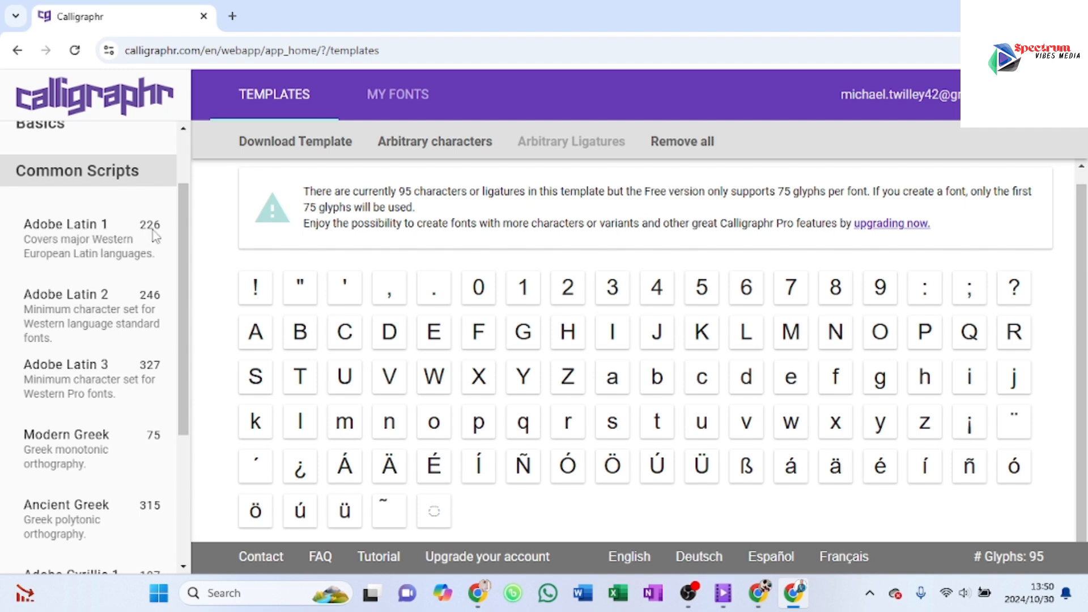
mouse_move(156, 237)
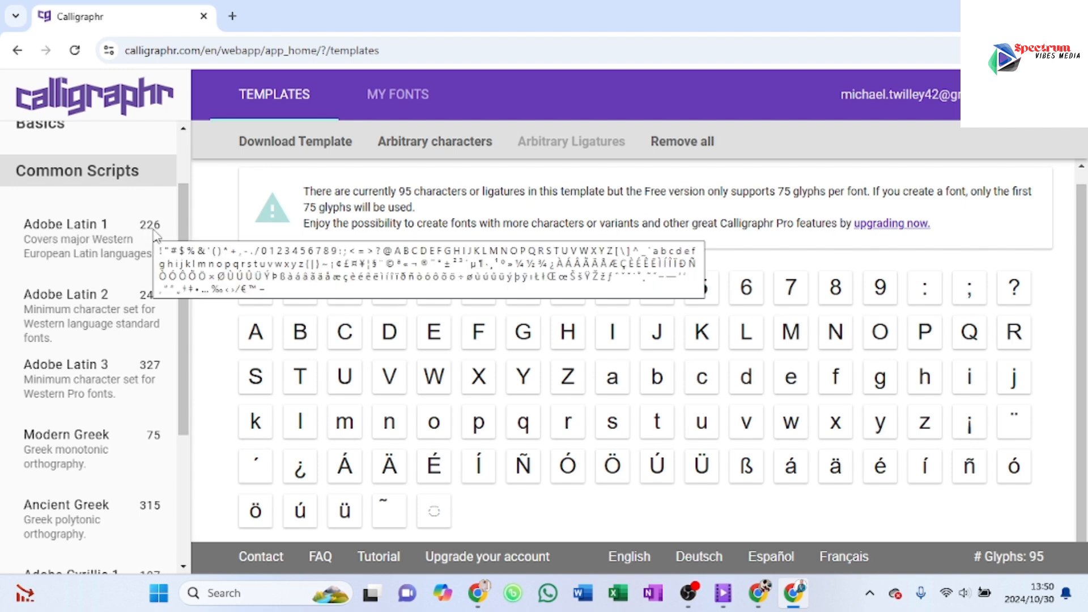
mouse_move(85, 306)
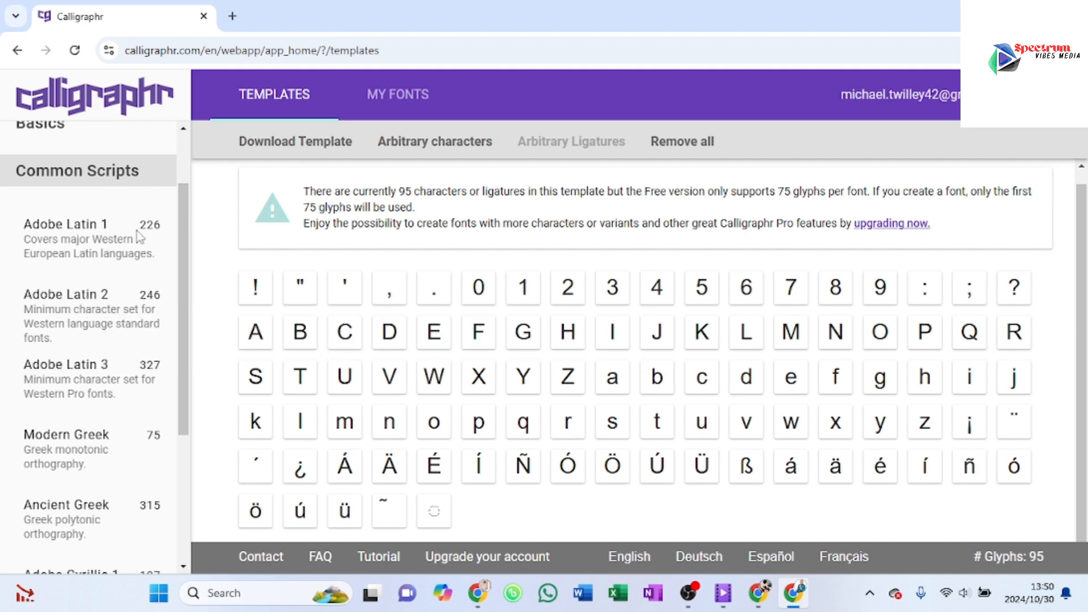
scroll(48, 303, down, 1)
scroll(68, 360, down, 1)
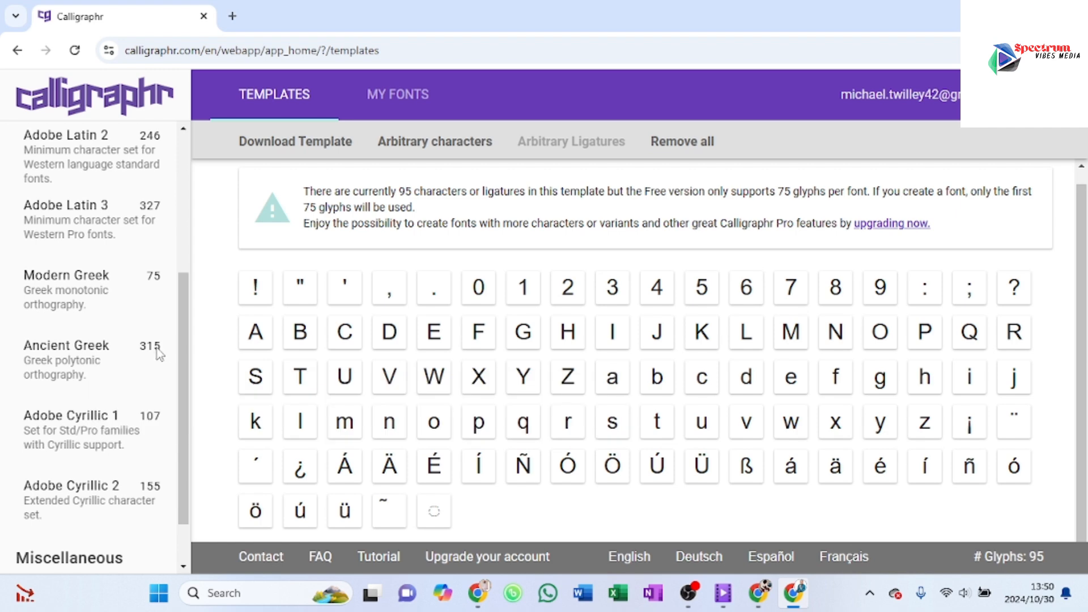
scroll(97, 381, down, 1)
scroll(97, 377, up, 4)
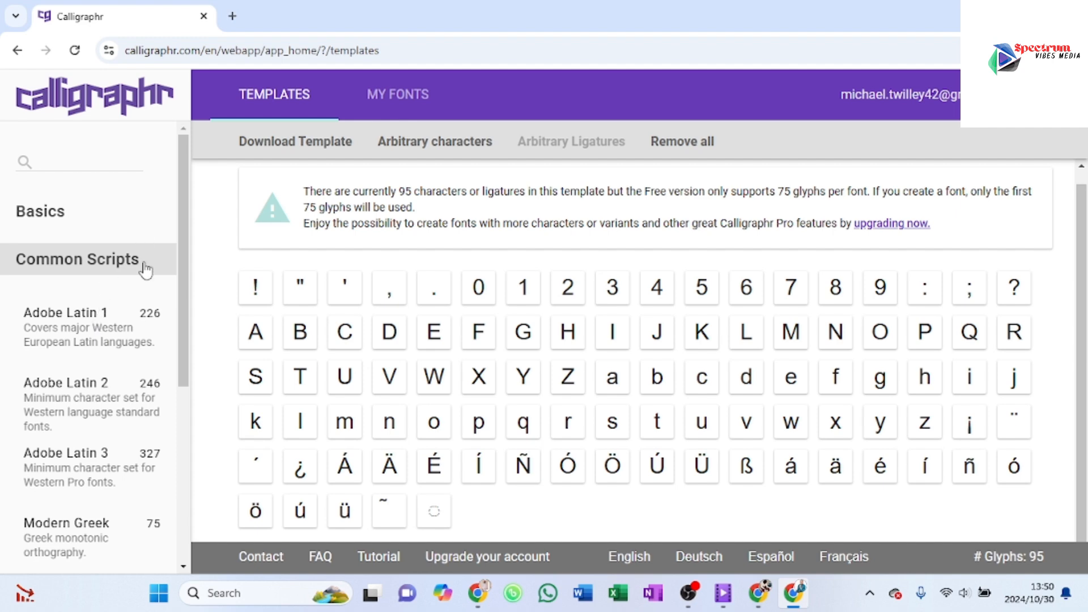
Step: Clear the template by removing all of the added characters
click(654, 142)
click(630, 363)
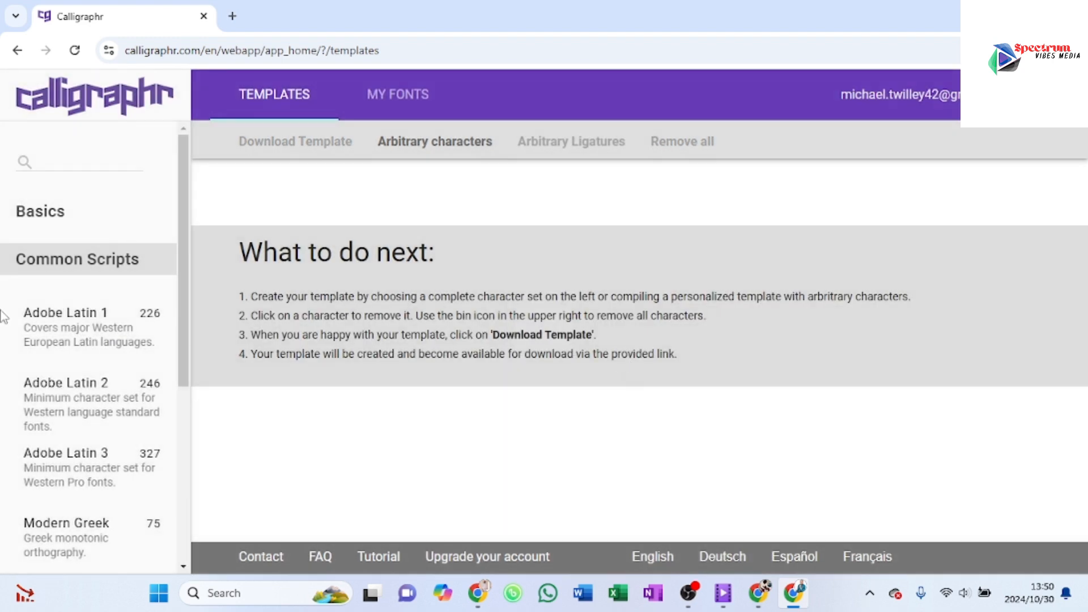
Step: Add the Minimal English and Minimal Numbers character sets from the Basics group to the cleared template
click(22, 215)
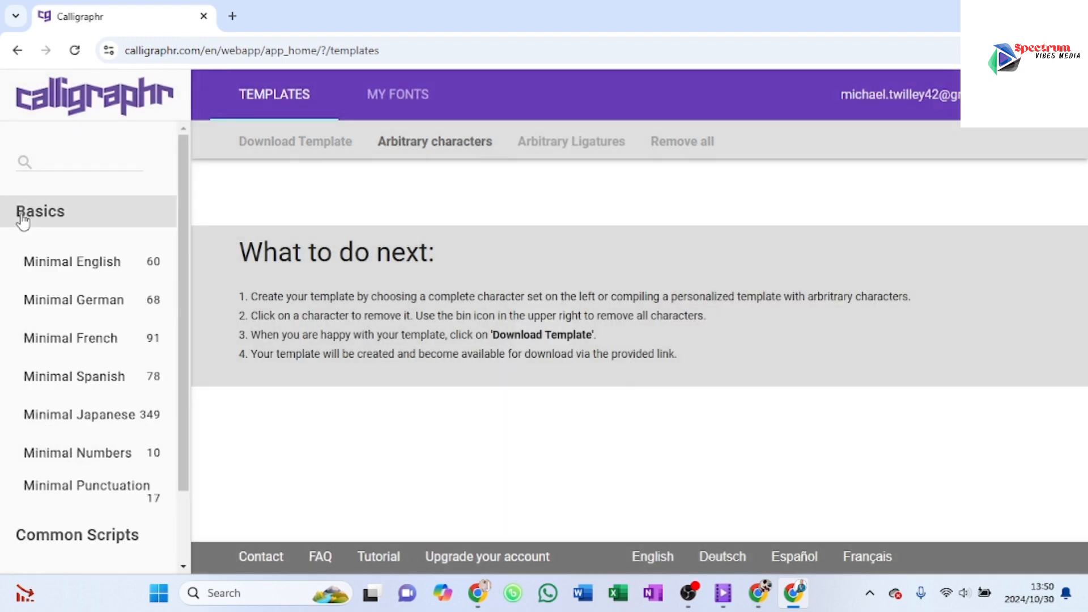
click(79, 263)
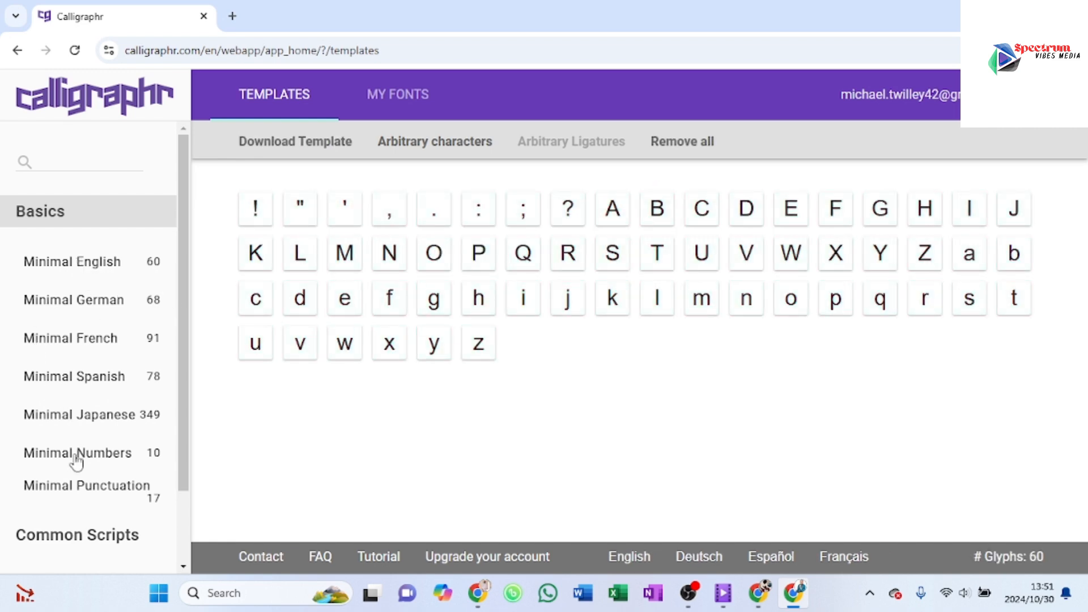
click(76, 456)
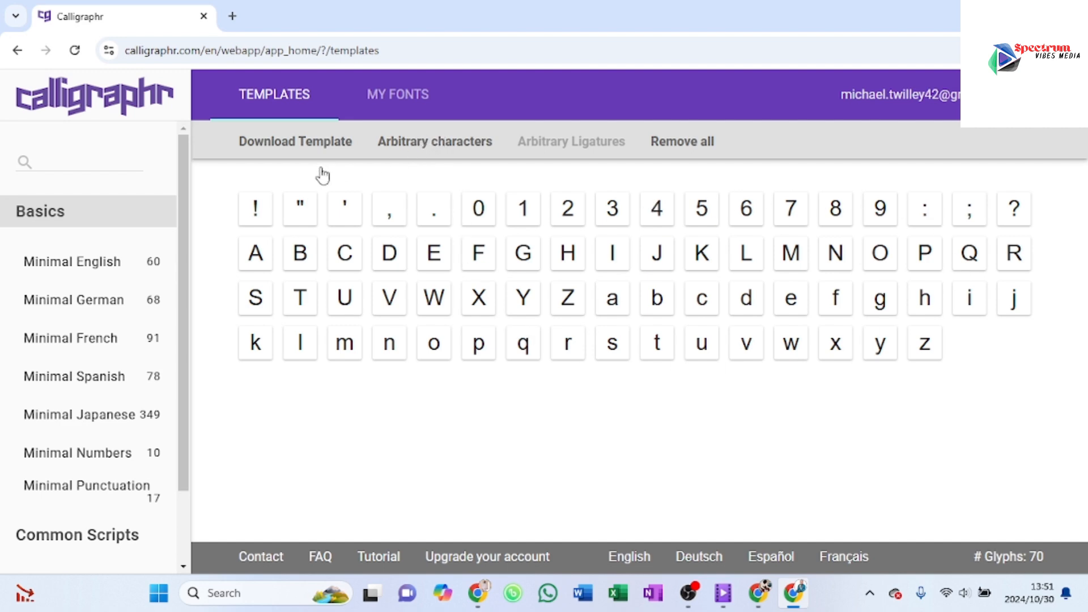
Step: Examine the Arbitrary characters options, including the Armenian glyphs and the list of other available scripts and symbol sets
click(406, 146)
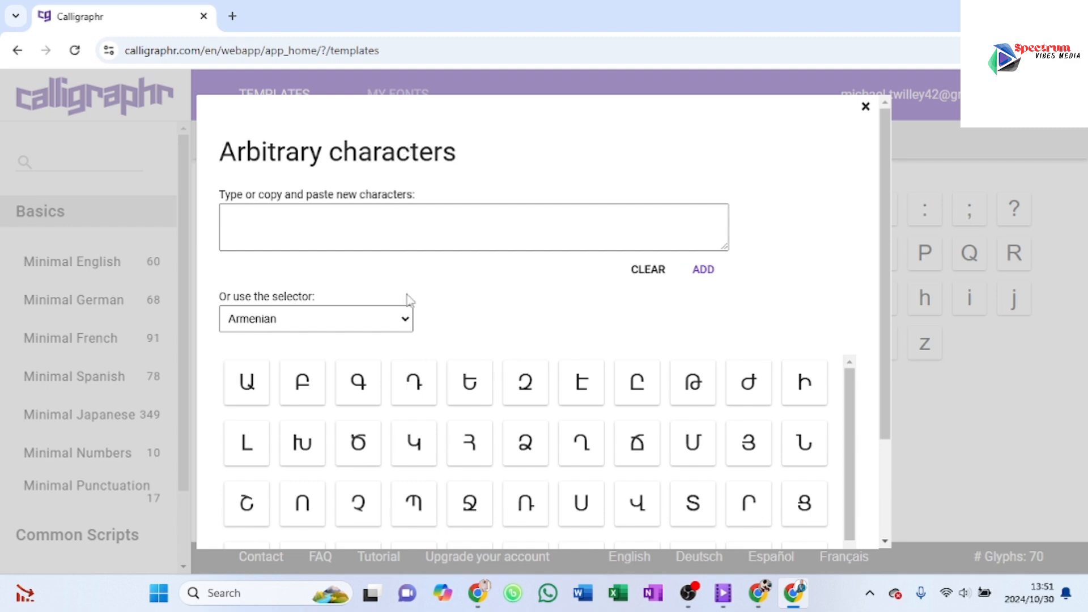
scroll(360, 416, down, 6)
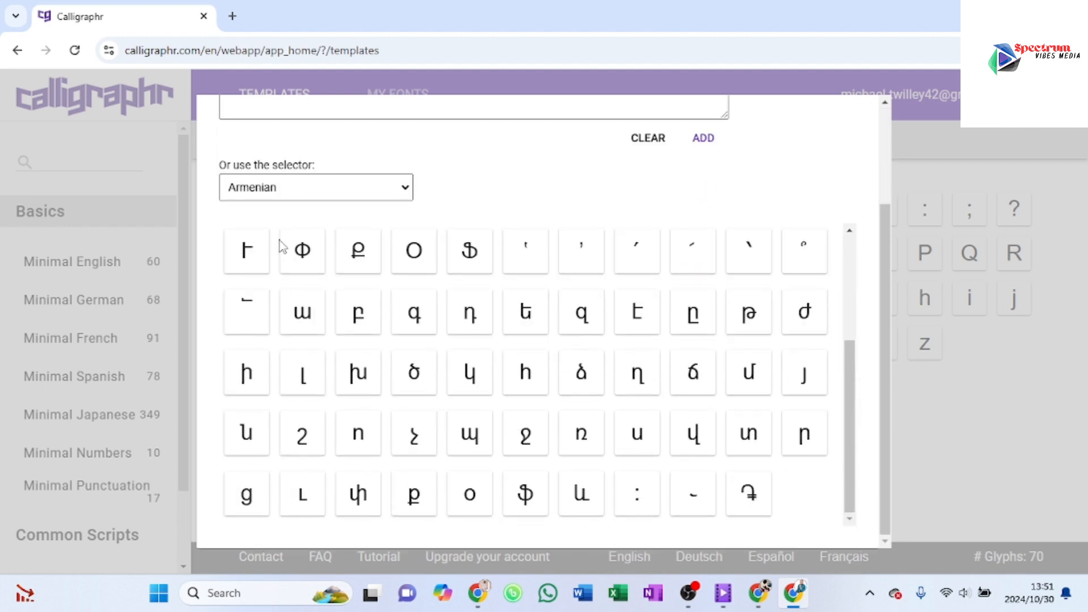
click(403, 198)
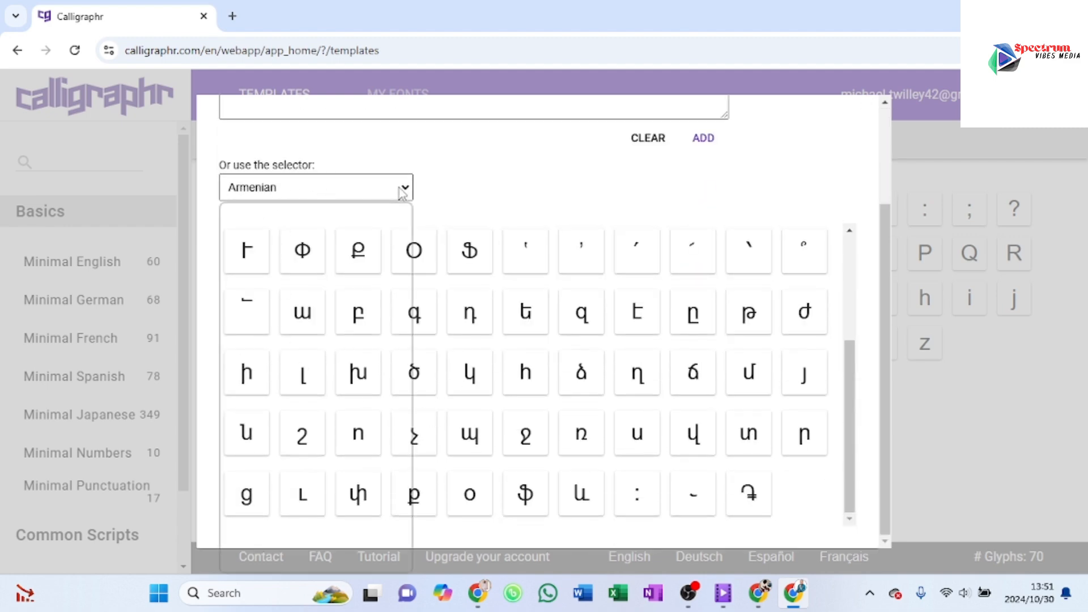
scroll(264, 415, down, 5)
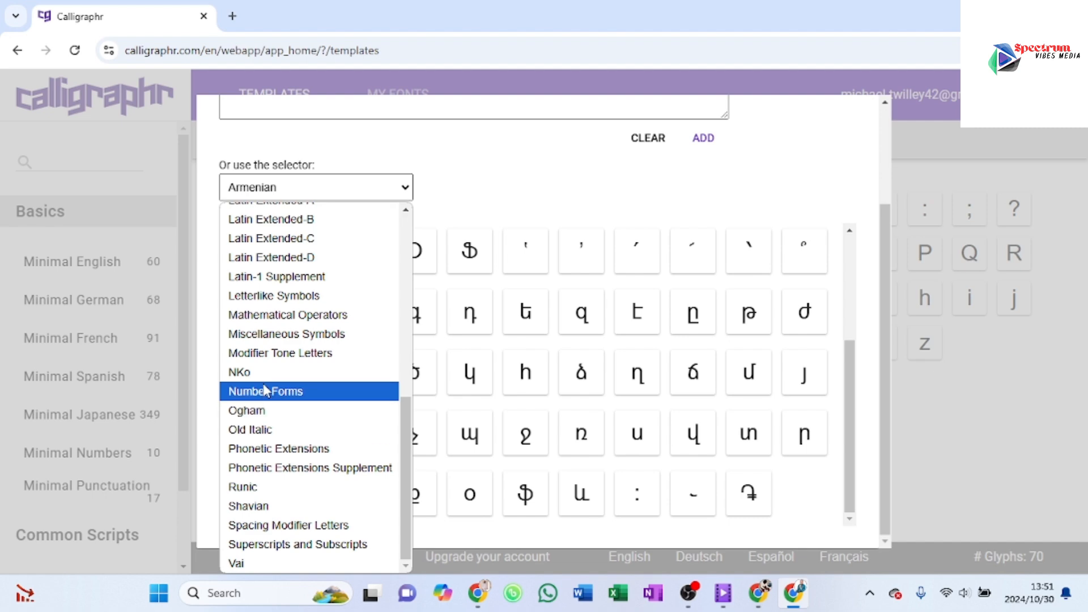
scroll(253, 488, up, 10)
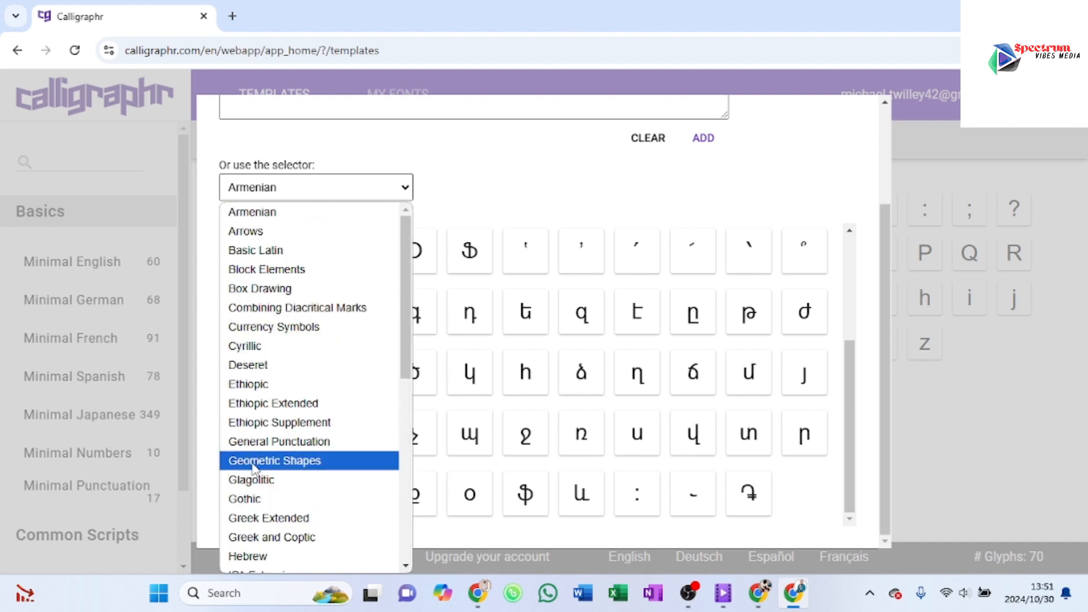
click(411, 190)
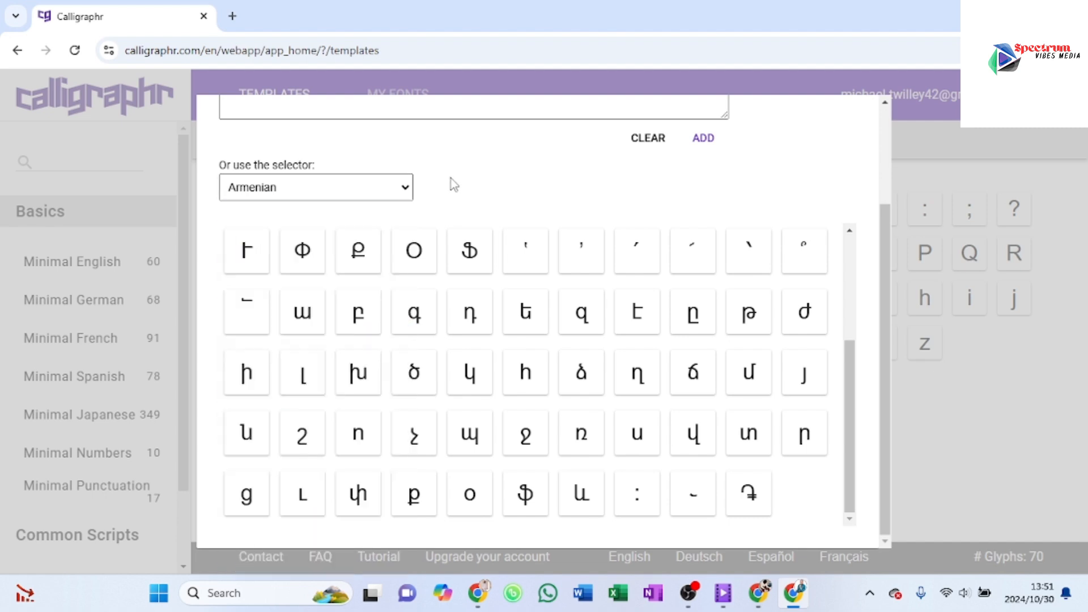
scroll(782, 190, up, 2)
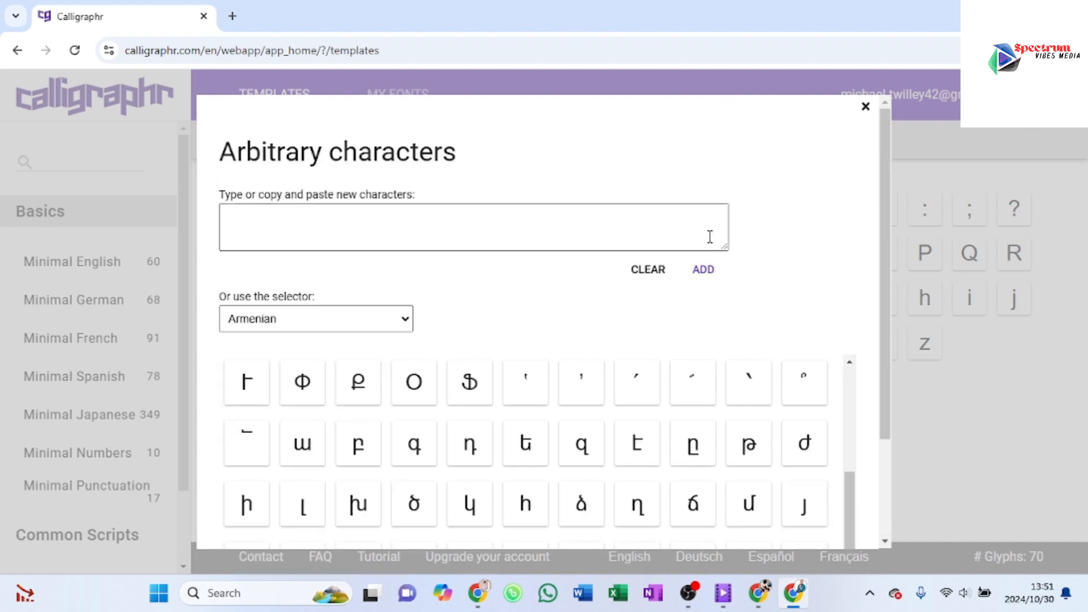
click(868, 109)
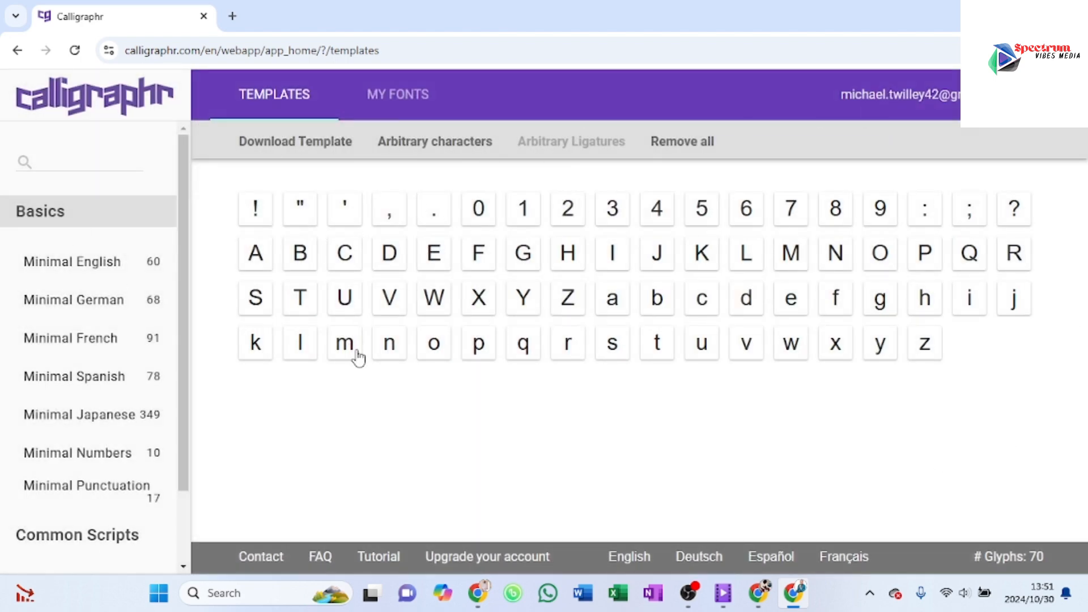
Step: Generate the template as a PDF with the file name MY FONT, helplines drawn, and the characters shown as background
click(289, 143)
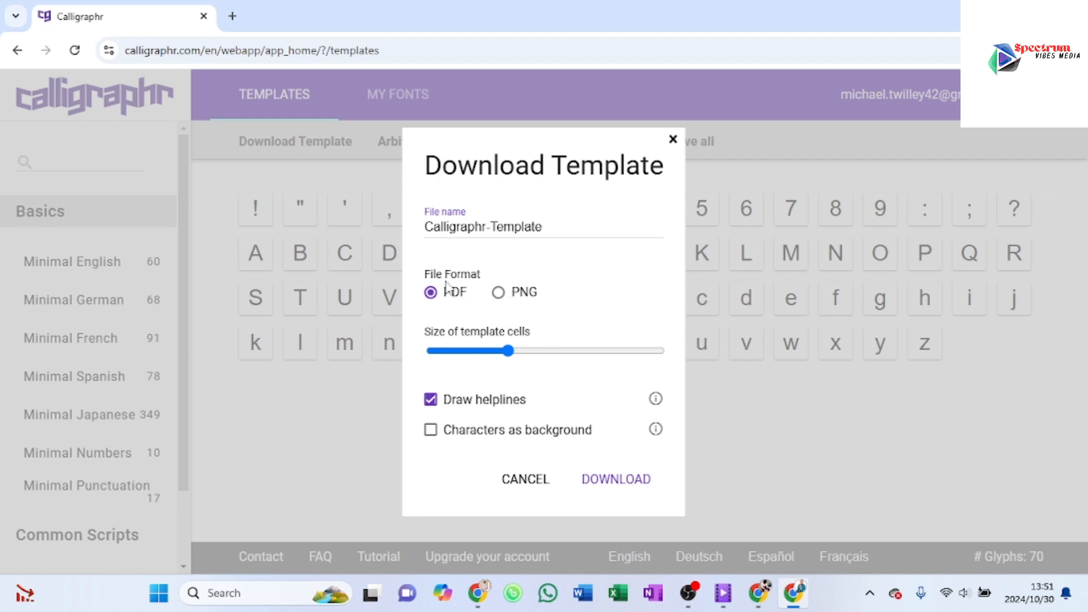
click(554, 229)
drag(545, 228, 411, 238)
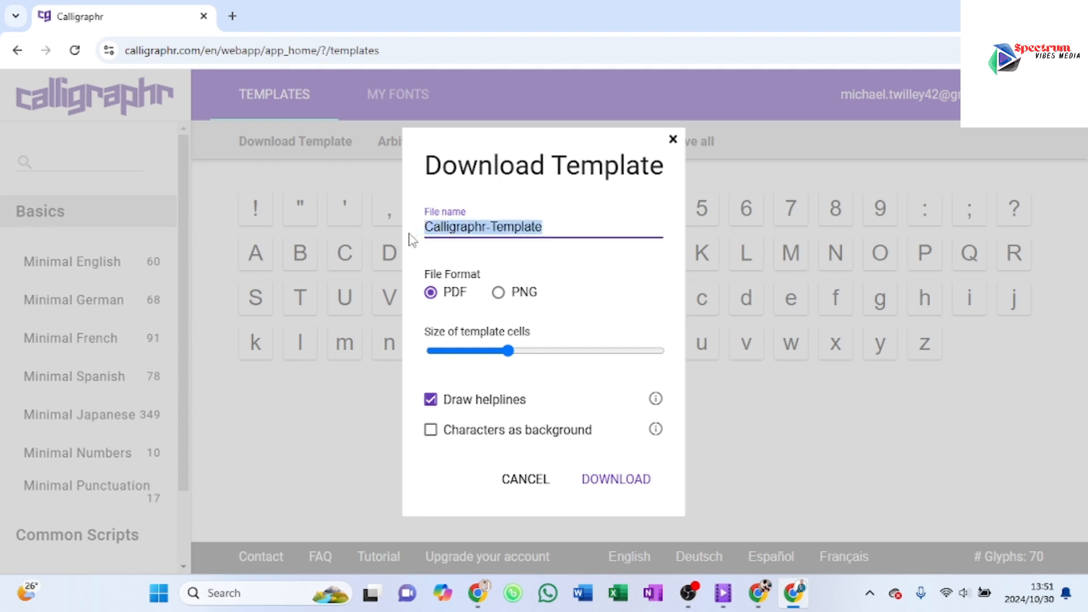
text(MY FONT)
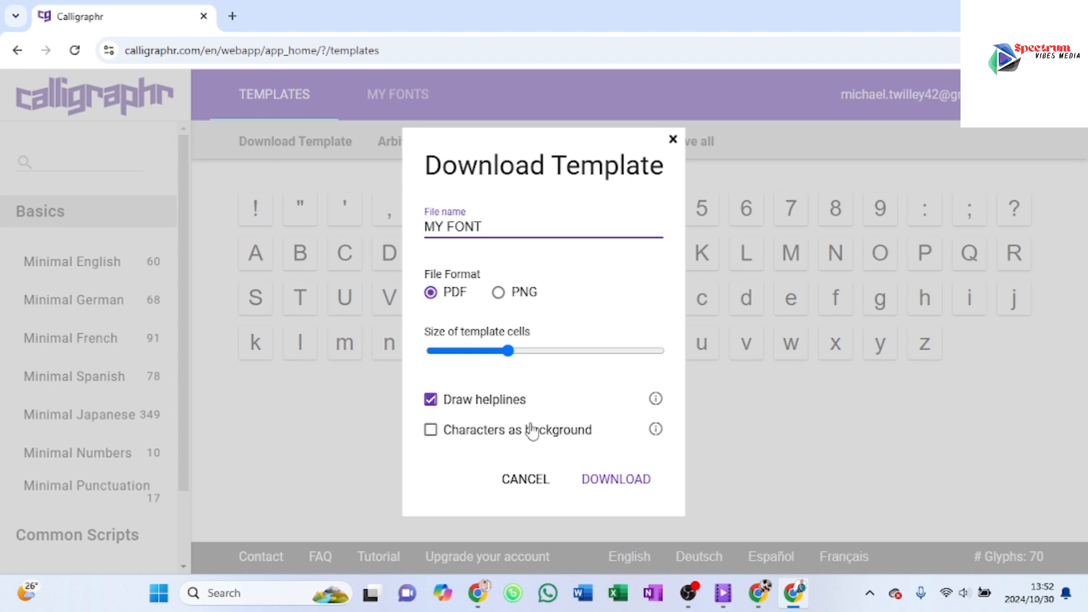
click(430, 431)
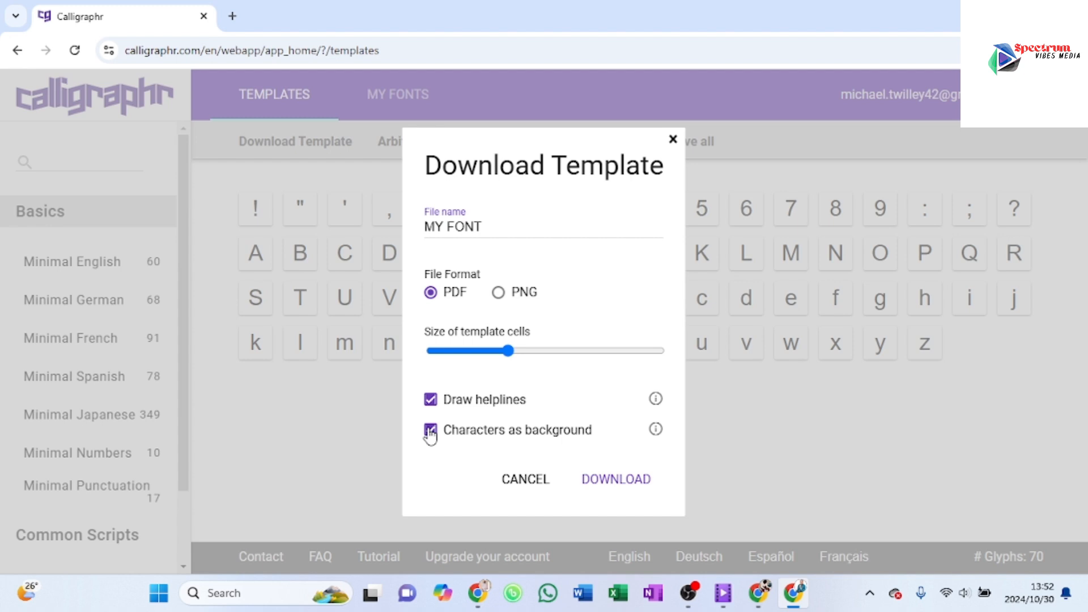
click(603, 481)
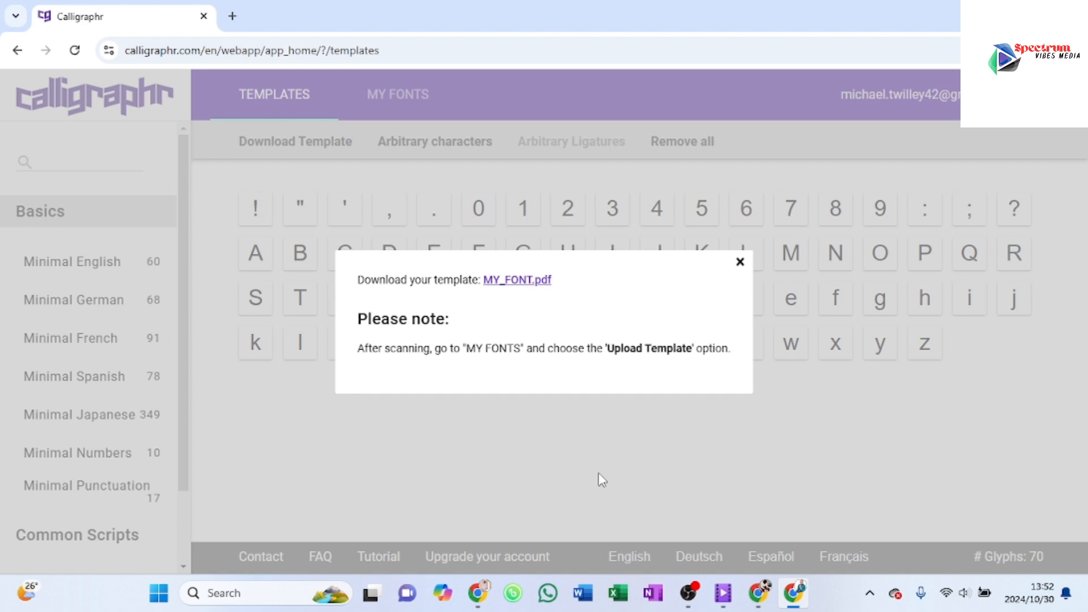
Step: Open the generated MY_FONT.pdf and look through its pages
click(506, 288)
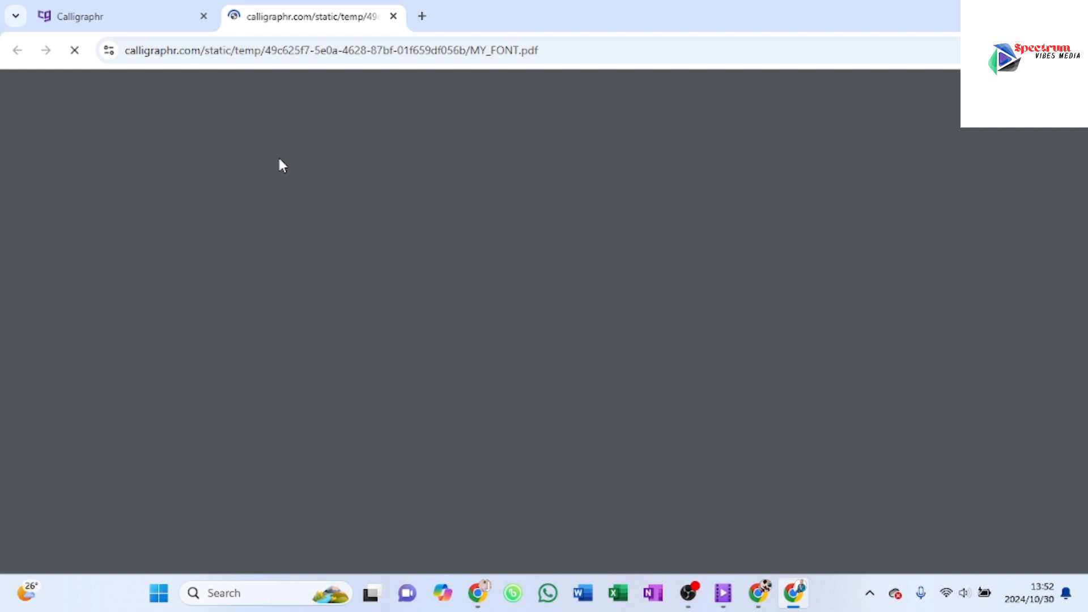
scroll(637, 357, down, 15)
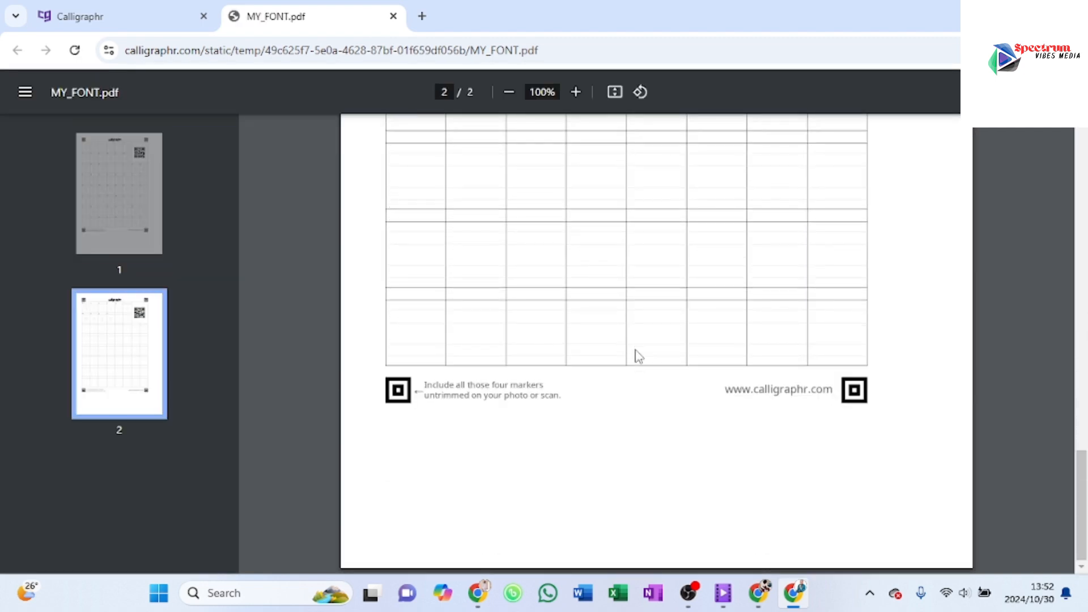
scroll(636, 357, up, 15)
scroll(636, 357, up, 3)
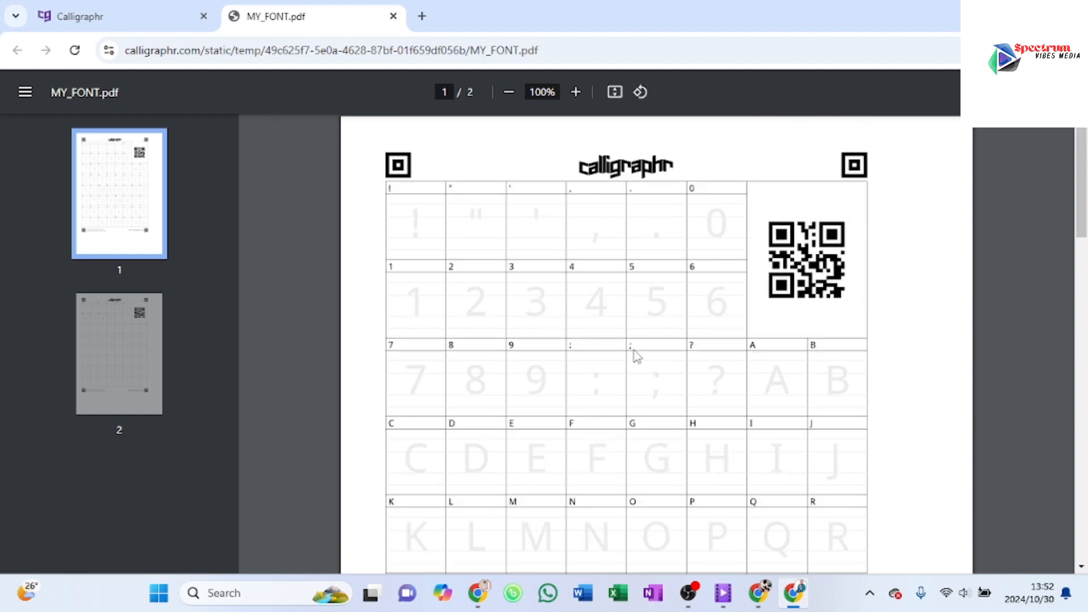
Step: Generate the template again as a PDF with smaller template cells, keeping the default file name Calligraphr-Template
click(91, 16)
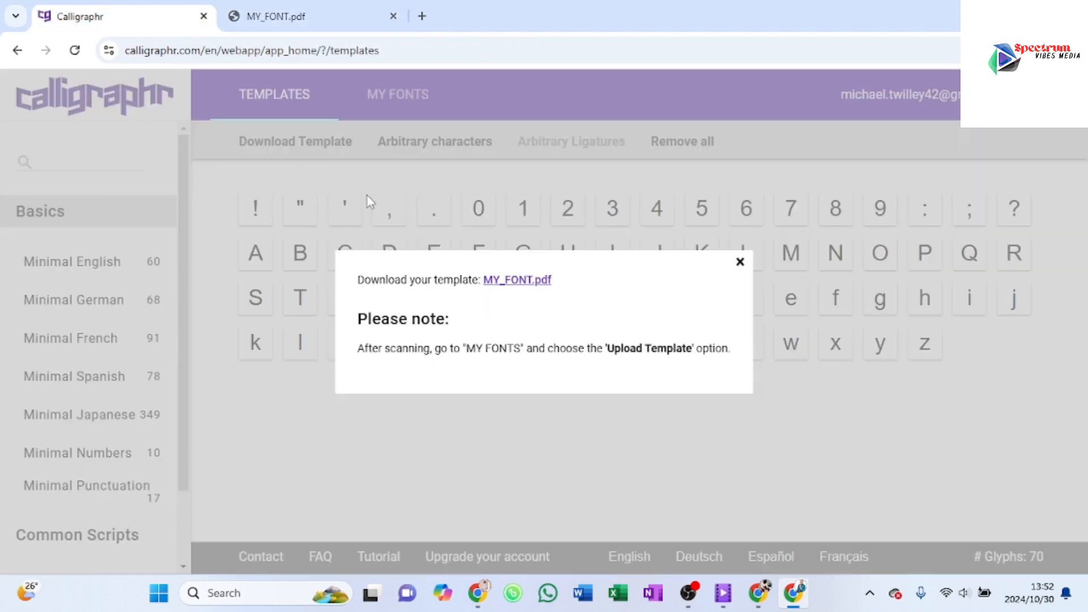
click(739, 264)
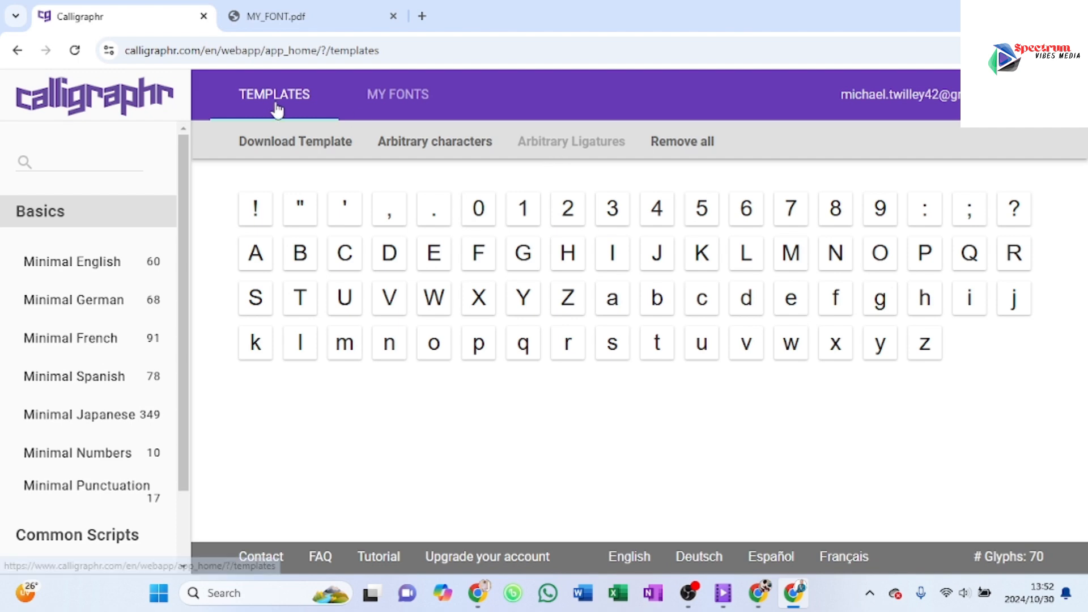
click(298, 143)
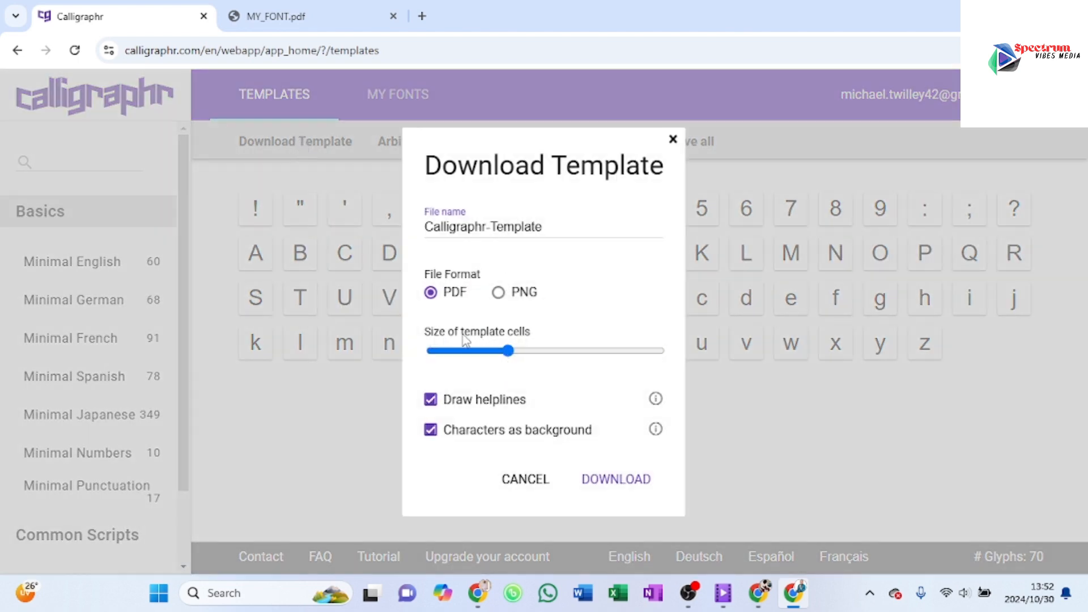
drag(508, 352, 482, 352)
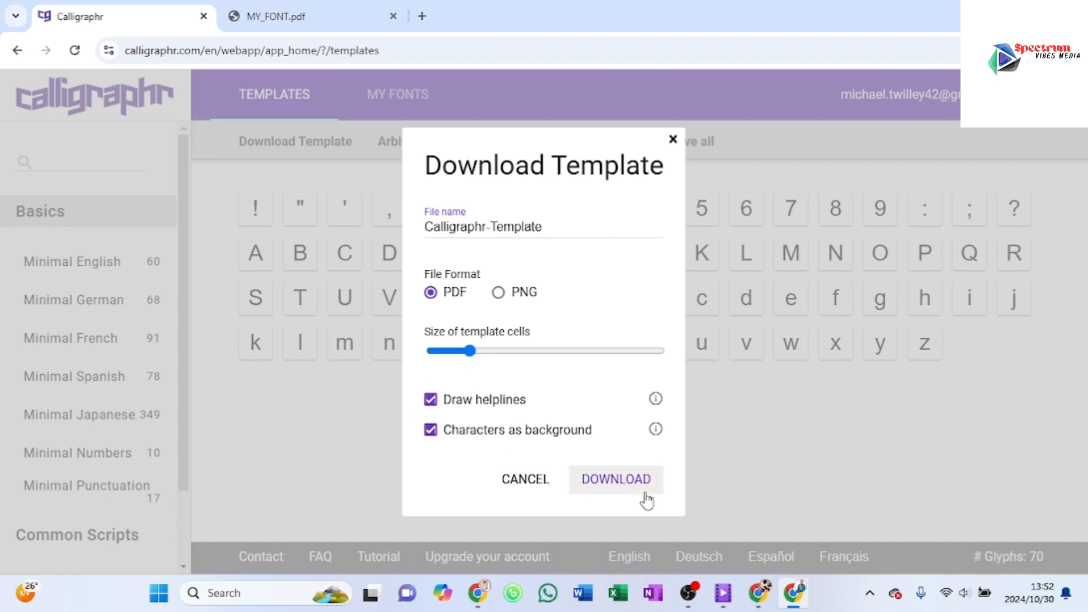
click(628, 479)
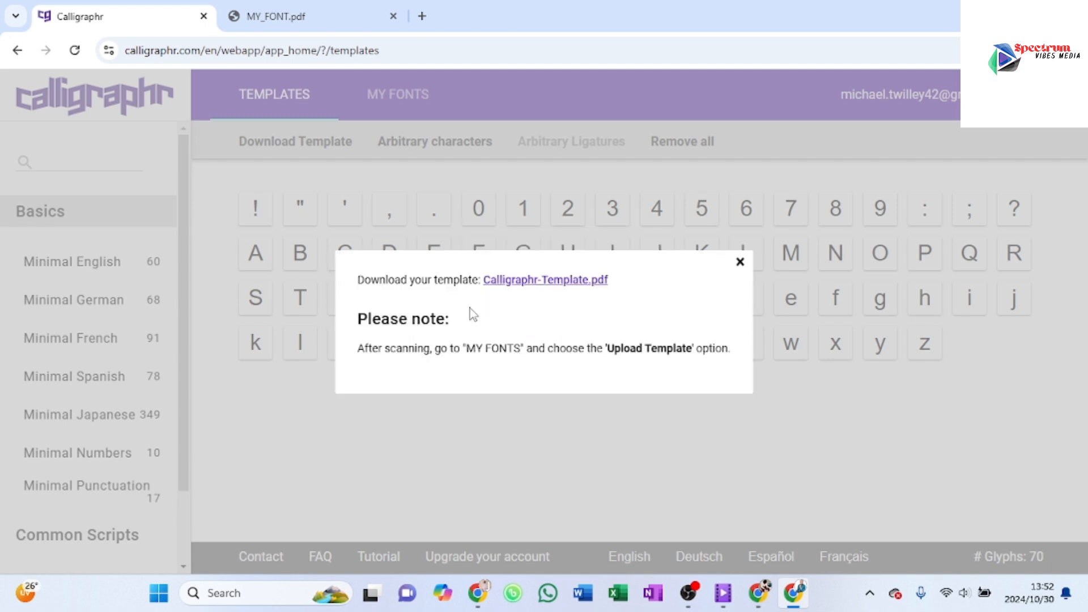
Step: Open the new Calligraphr-Template.pdf, close the MY_FONT.pdf tab, and check the template's layout
click(538, 280)
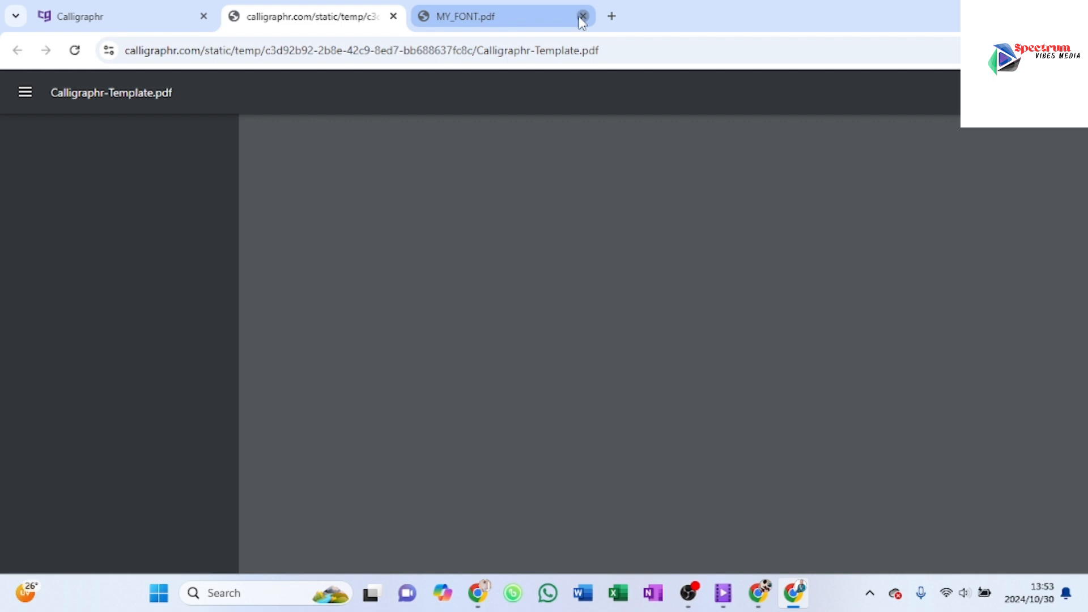
click(582, 16)
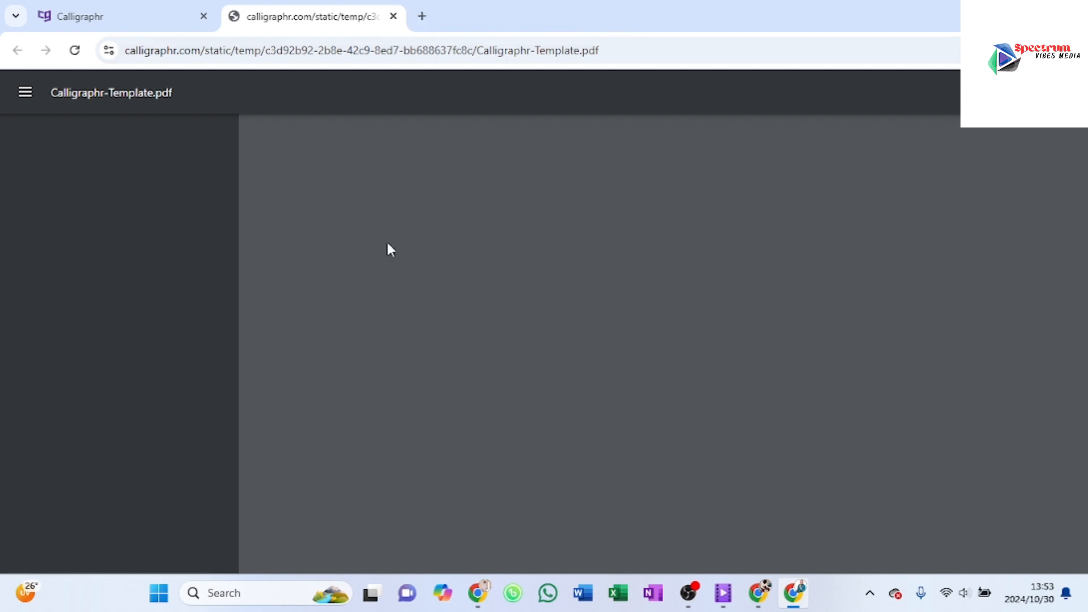
scroll(554, 357, down, 7)
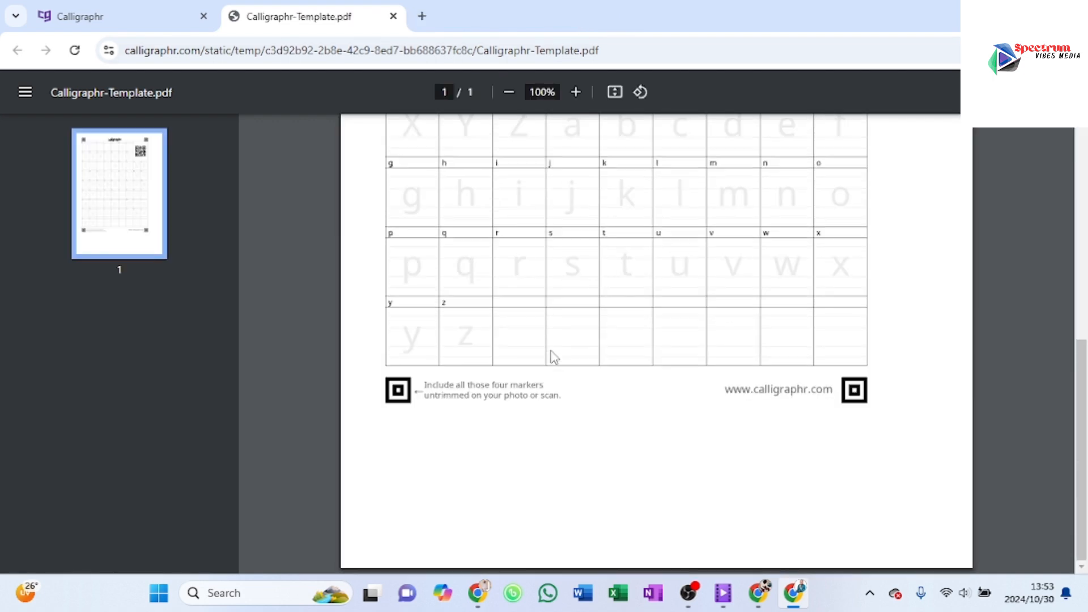
scroll(555, 358, up, 7)
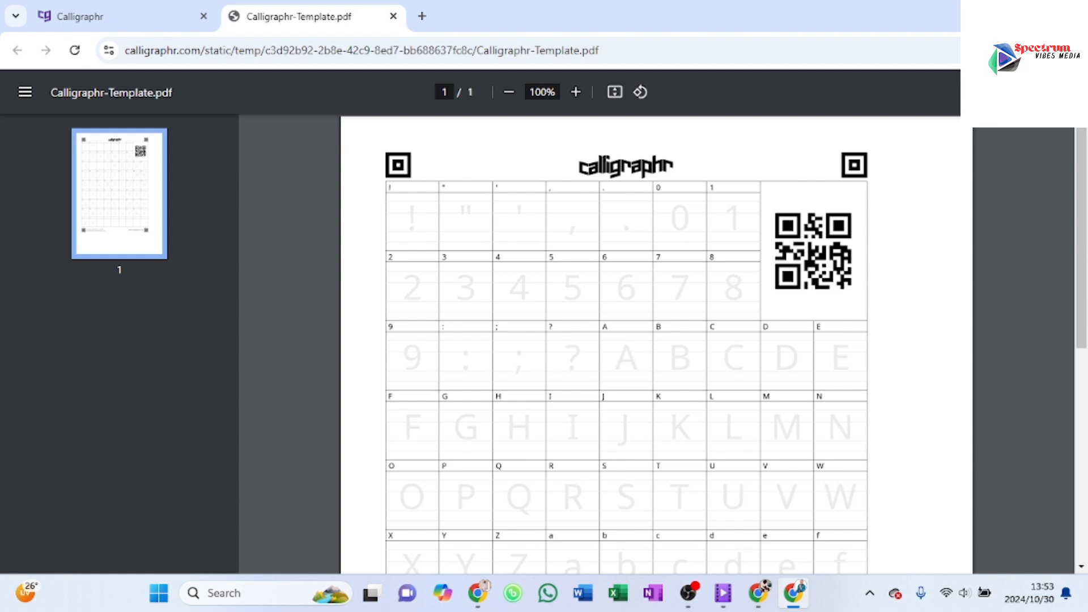
Step: View the print settings for the template PDF, leave without printing, and review all of its character cells
key(ctrl+p)
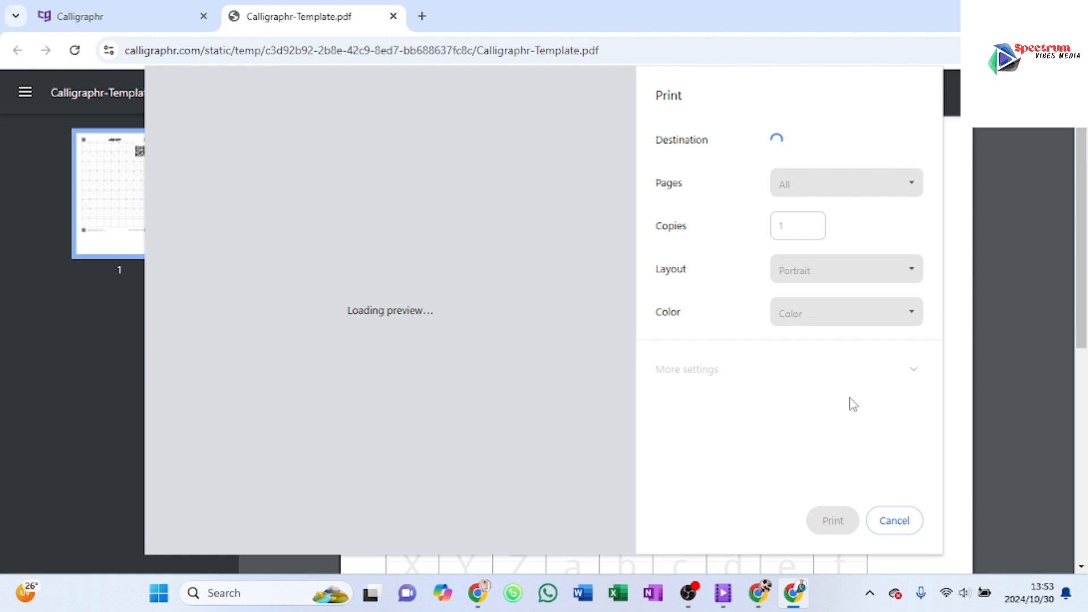
click(889, 526)
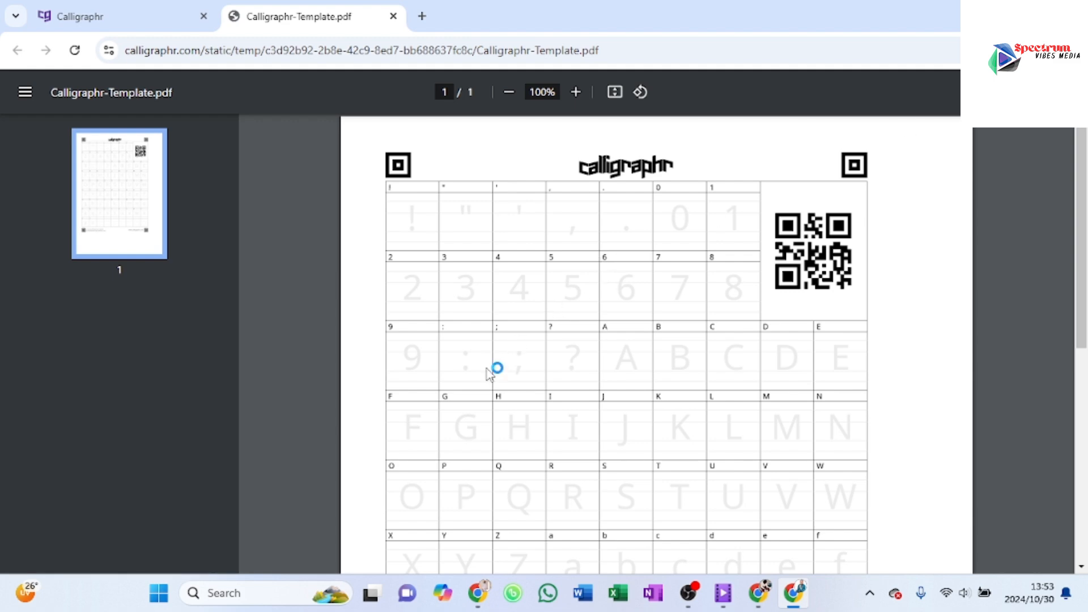
scroll(644, 347, down, 5)
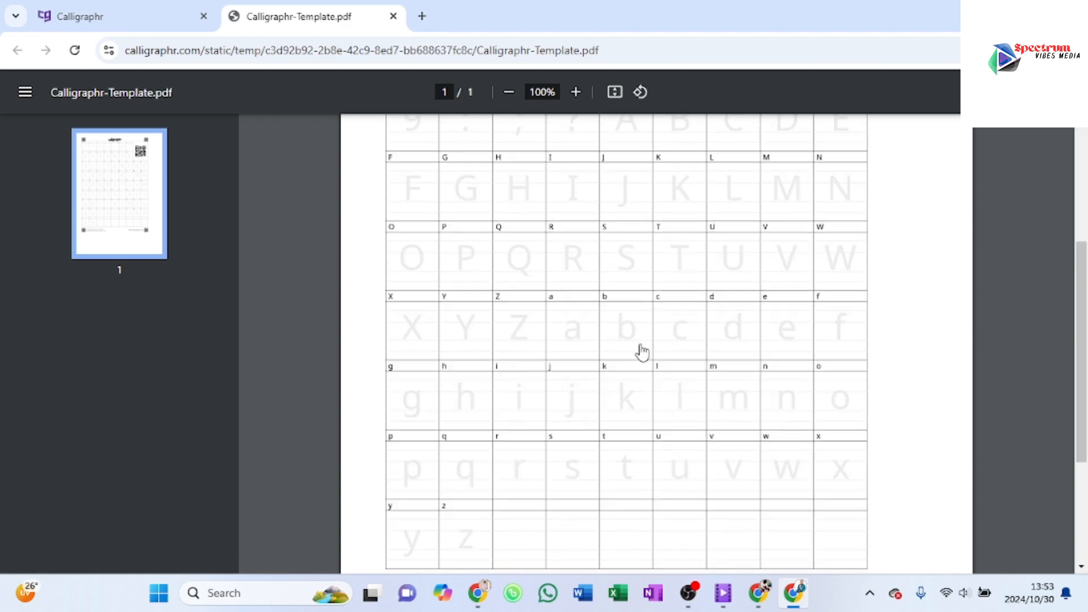
scroll(643, 353, down, 2)
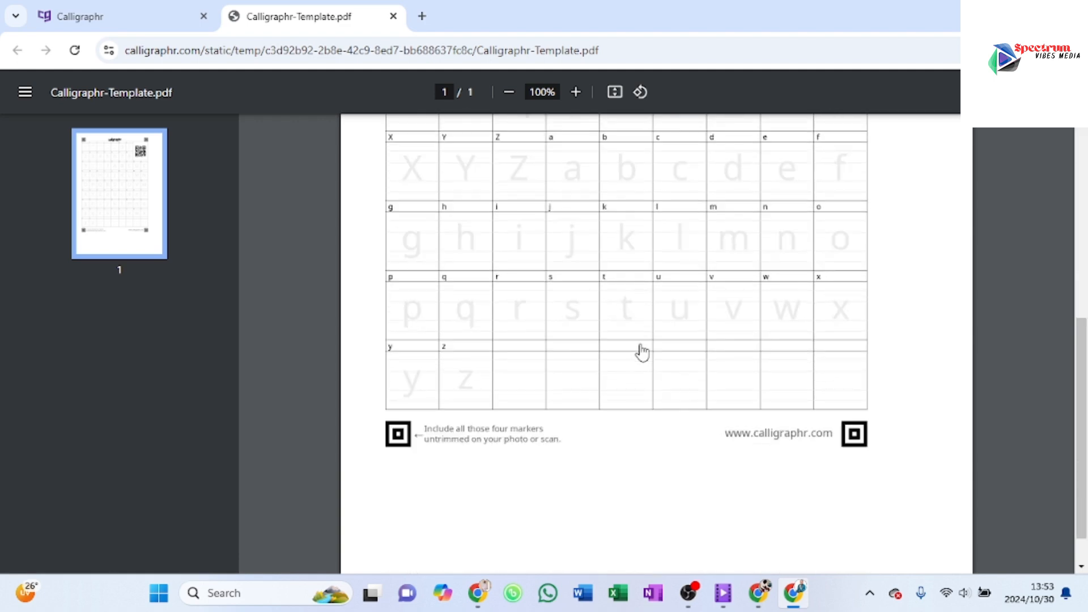
scroll(643, 352, up, 4)
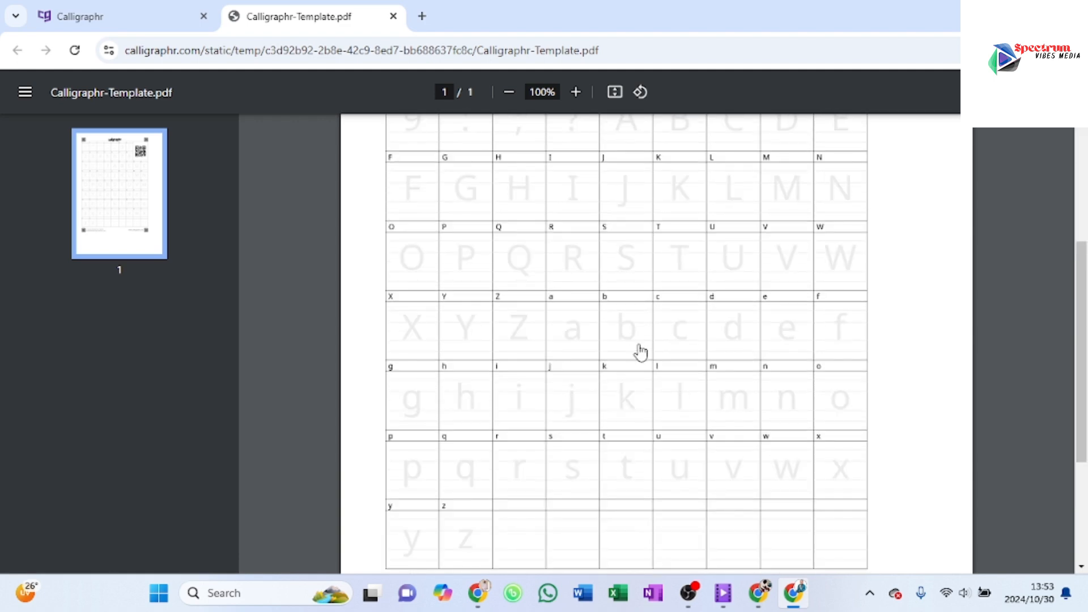
scroll(641, 351, up, 5)
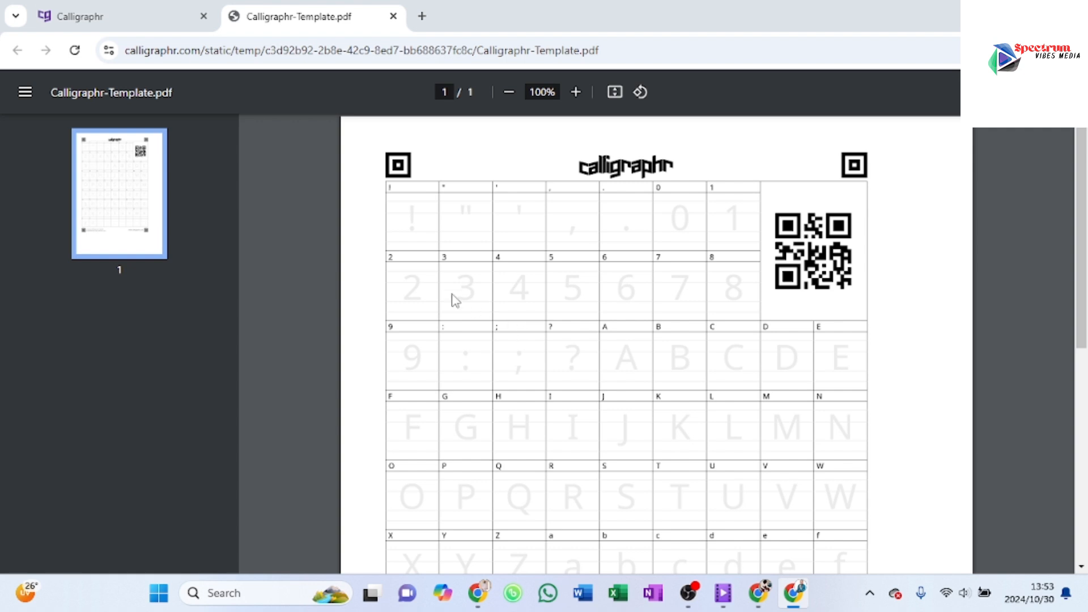
key(ctrl+s)
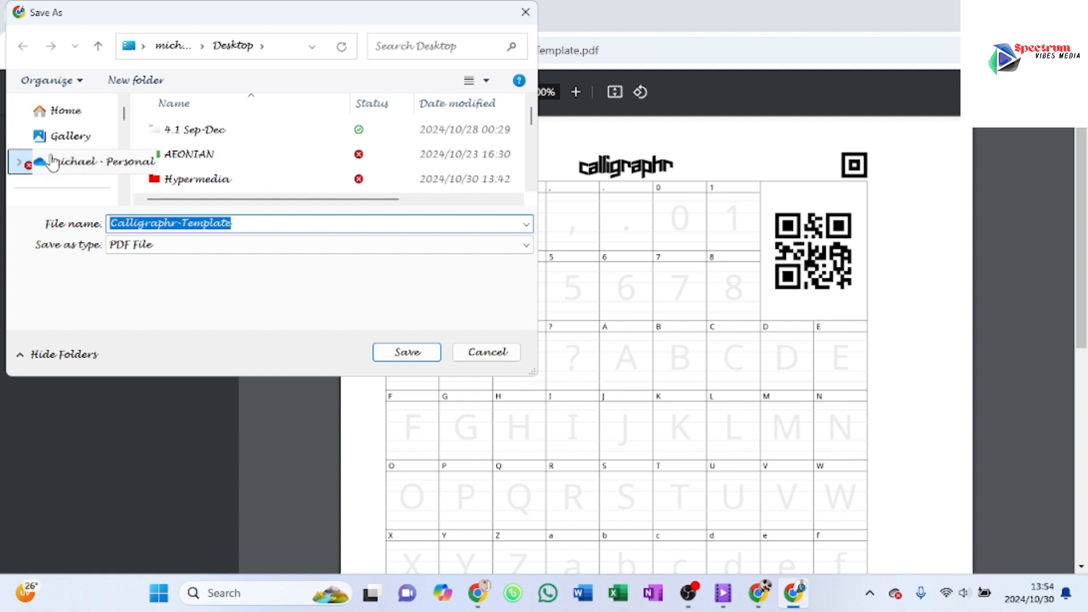
scroll(56, 142, down, 3)
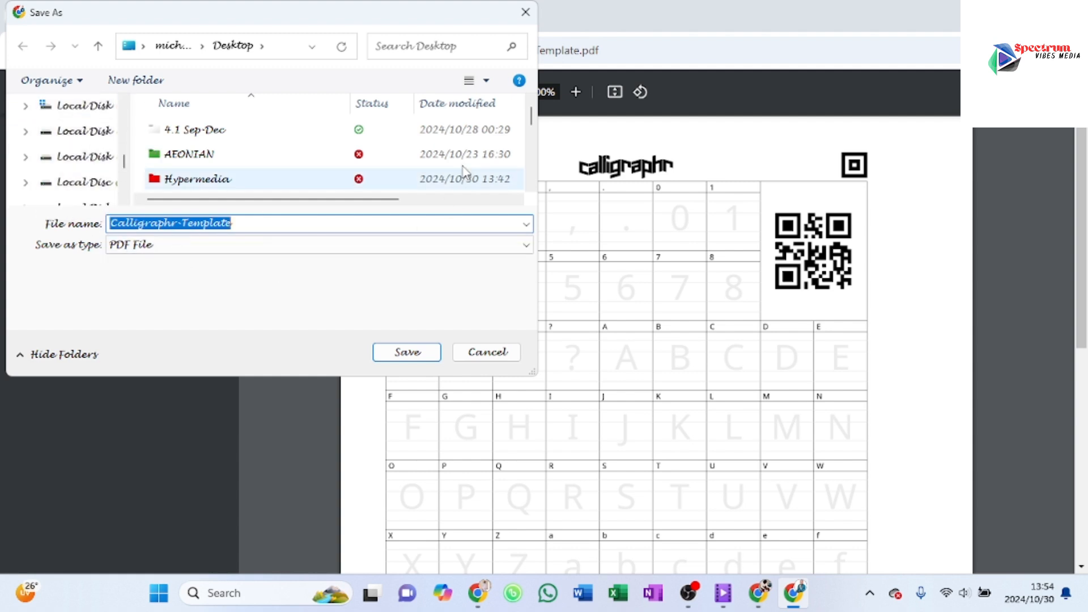
click(524, 12)
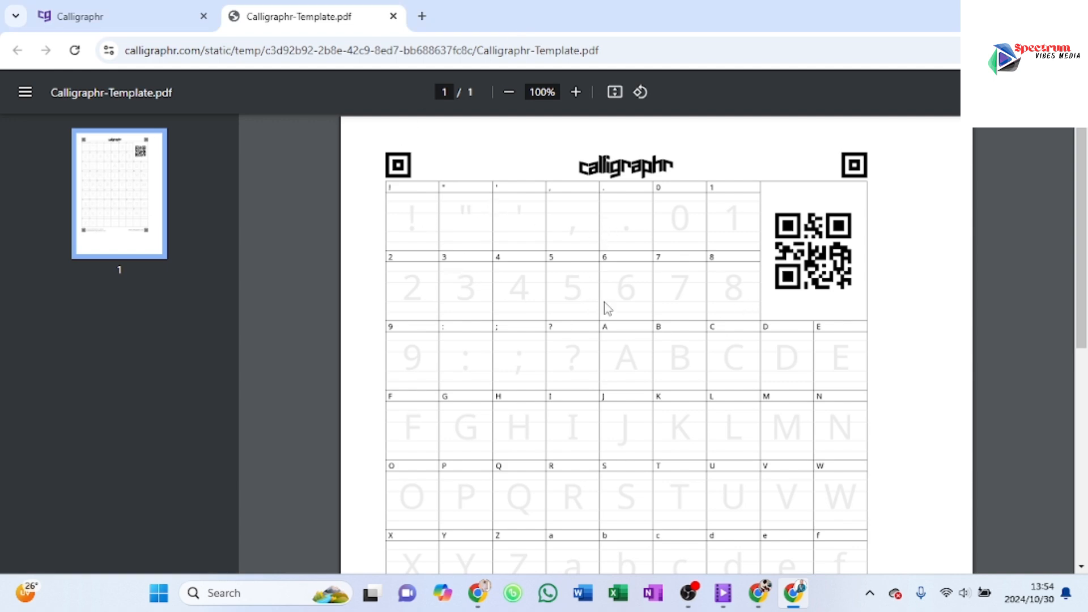
Step: Look over the rest of the template's cells, return to the Calligraphr templates page and dismiss the template download message
scroll(610, 306, down, 4)
scroll(610, 306, down, 1)
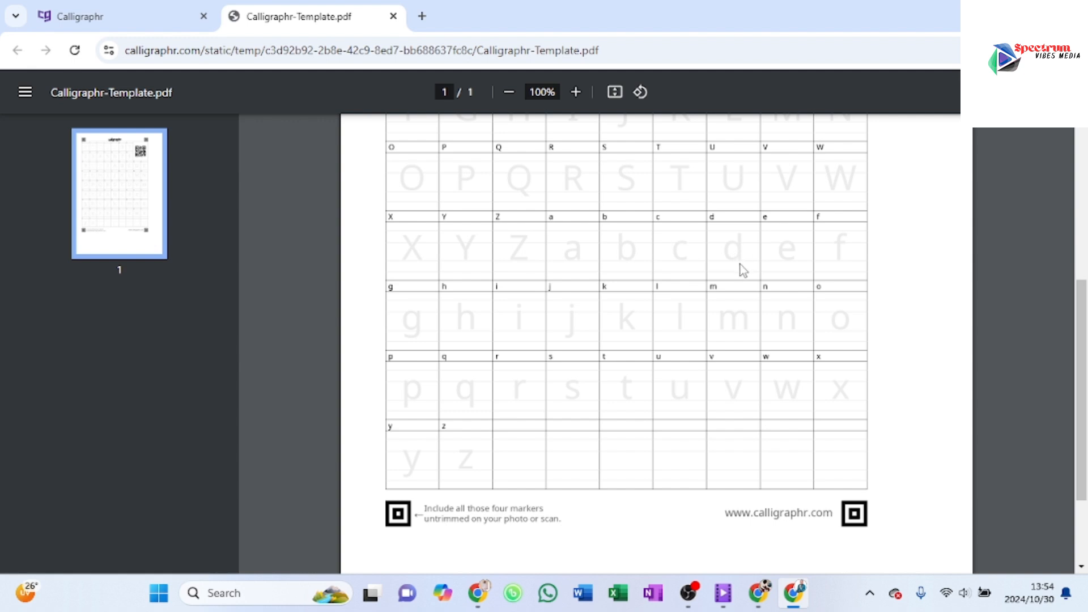
scroll(622, 285, up, 5)
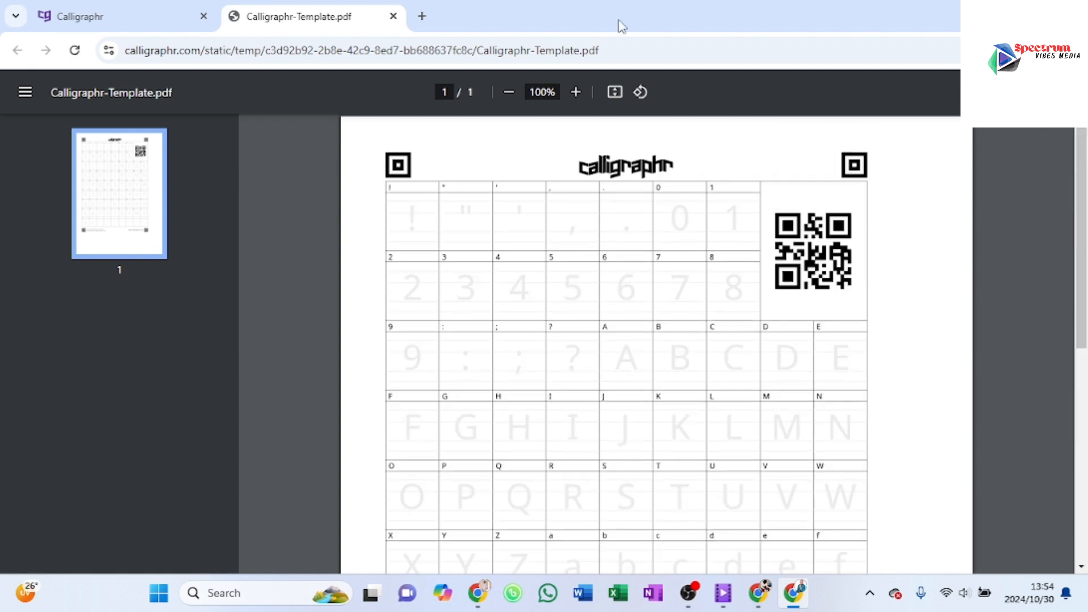
click(159, 26)
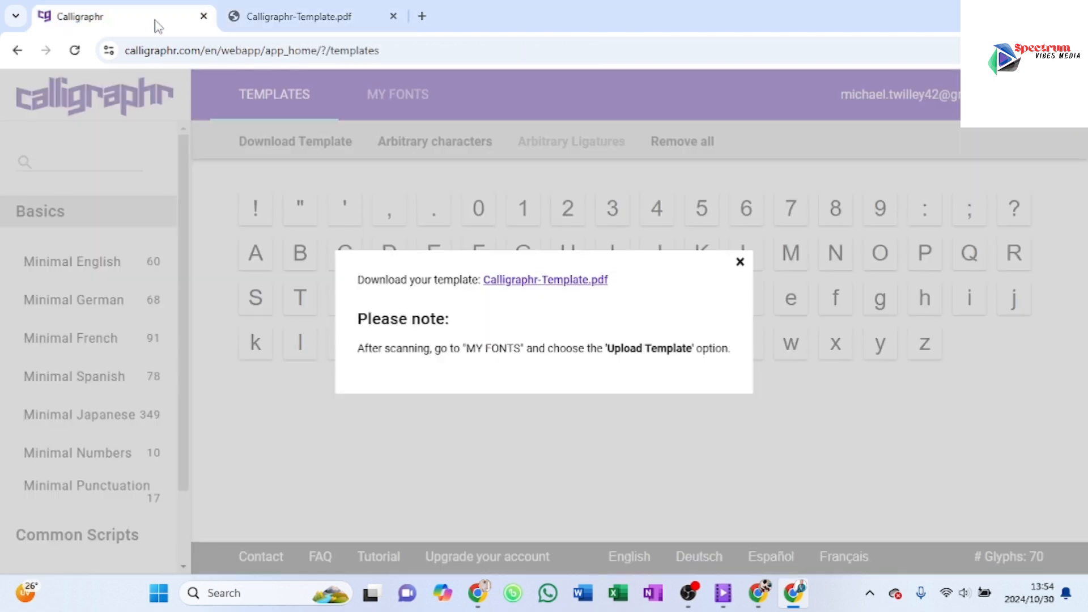
click(741, 262)
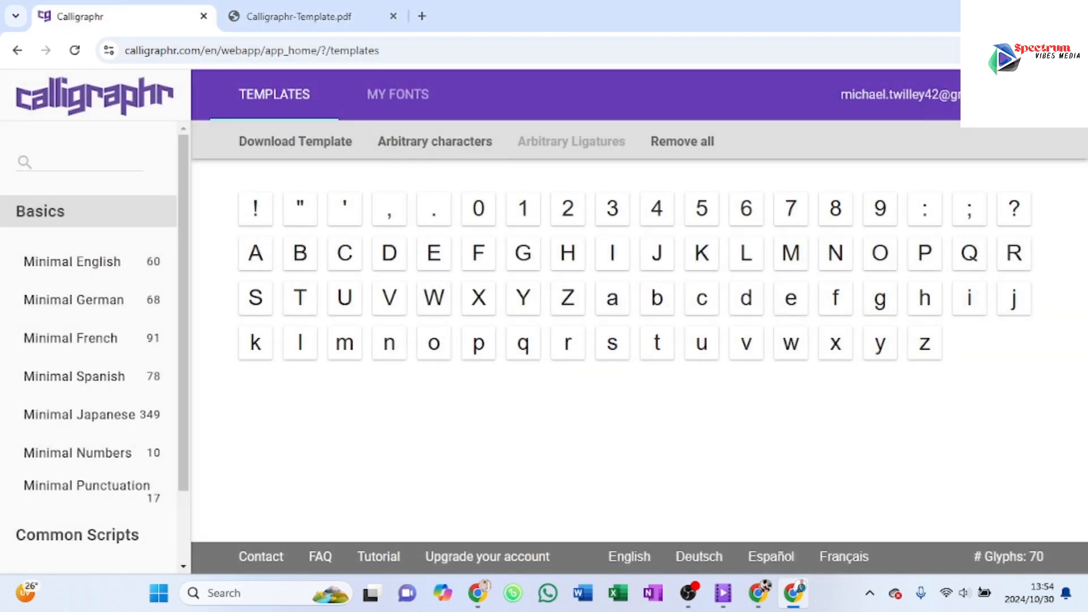
Step: Switch to the photo viewer and examine the handwritten characters in the scanned template Adobe Scan 24 Oct 2024 (1)_1 (1).jpg
key(super+d)
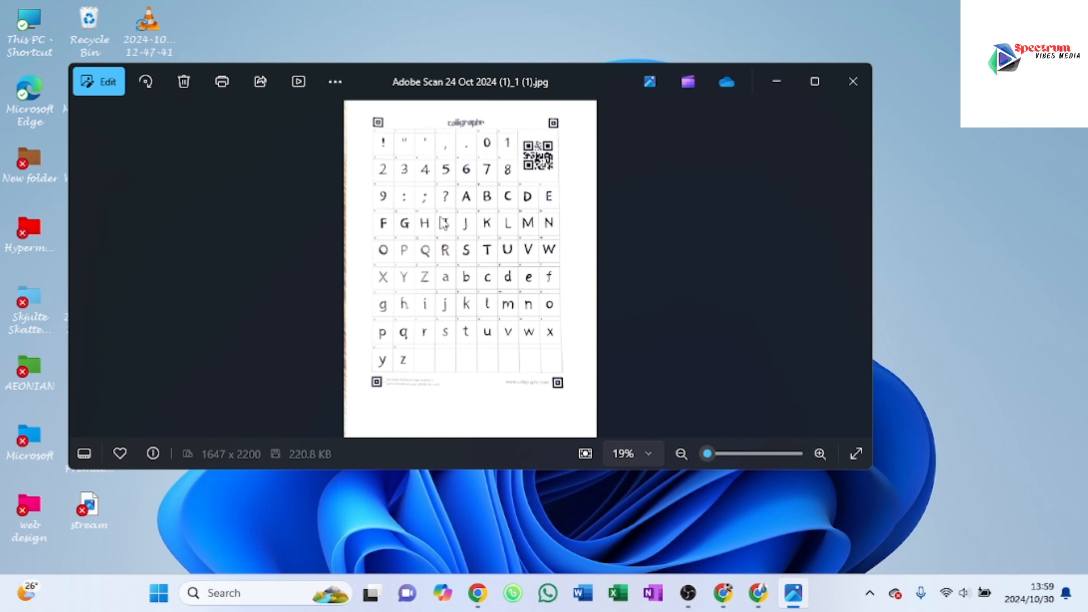
scroll(444, 223, up, 4)
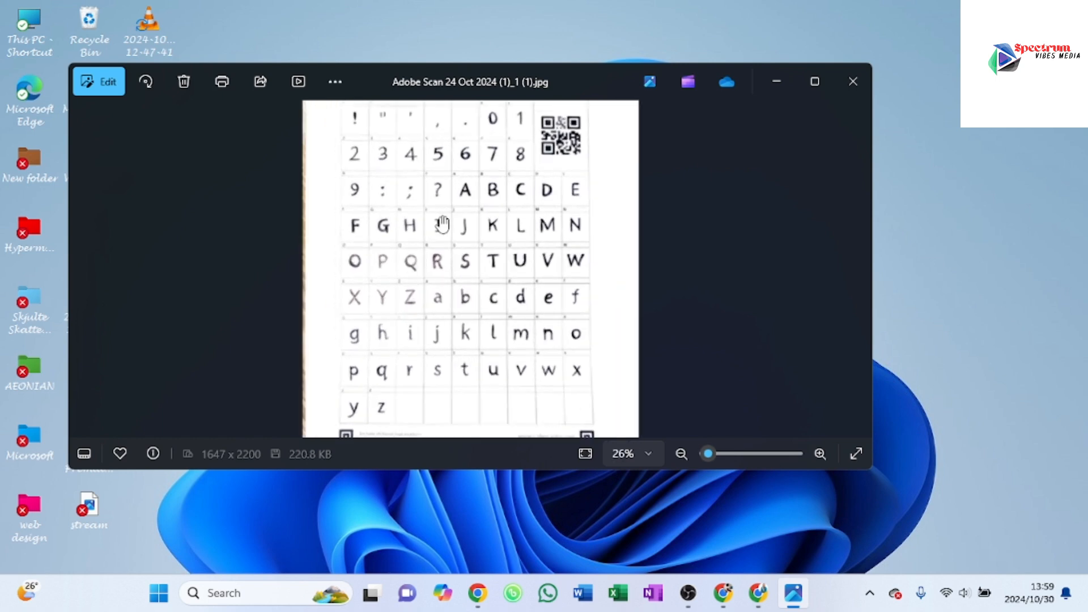
scroll(442, 224, down, 2)
scroll(443, 224, down, 1)
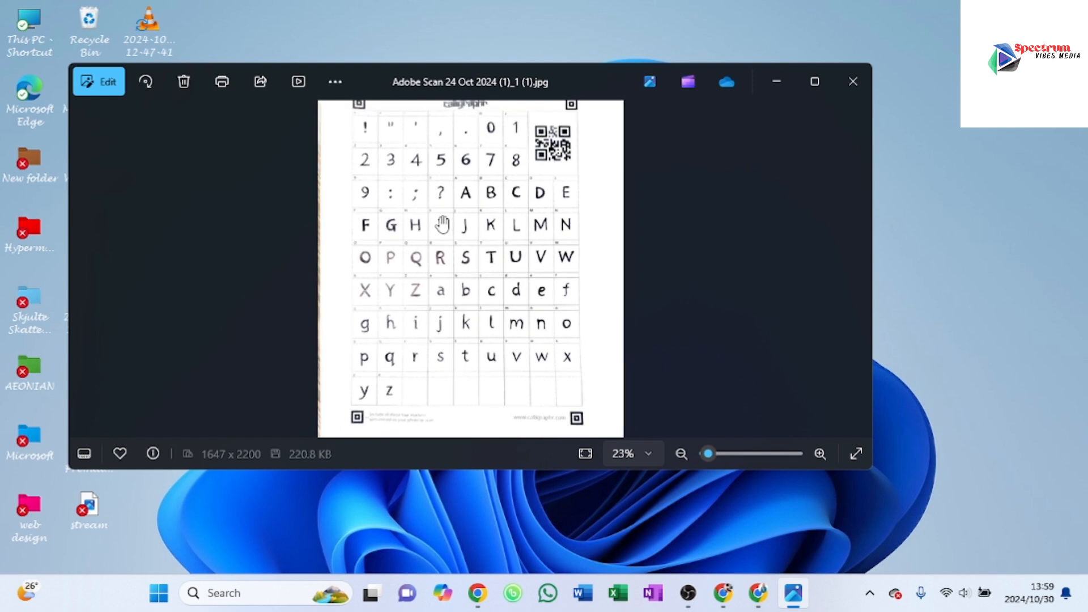
scroll(467, 160, up, 3)
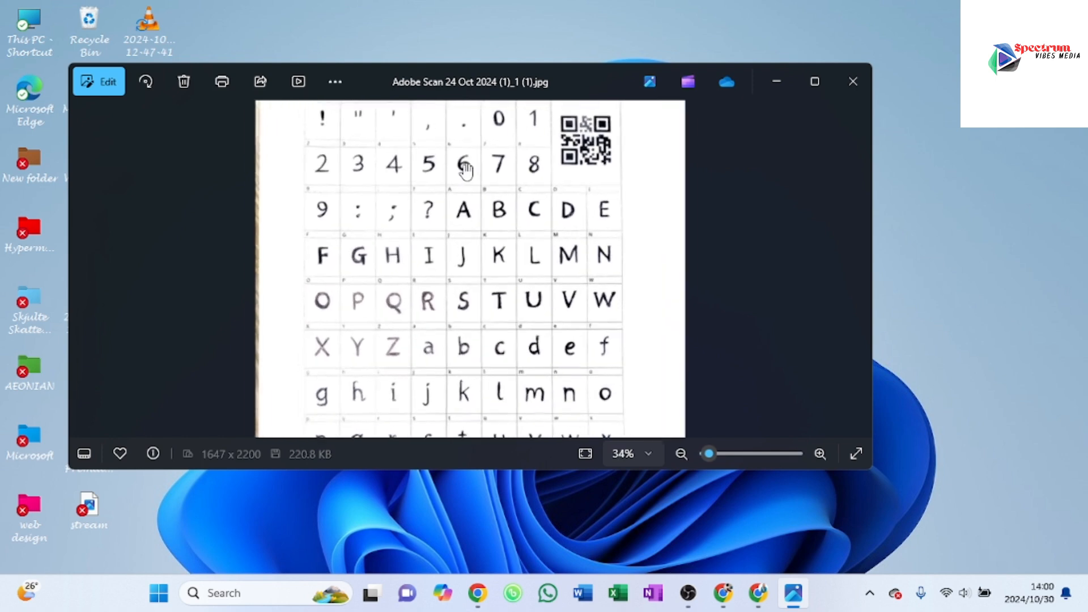
scroll(464, 182, up, 1)
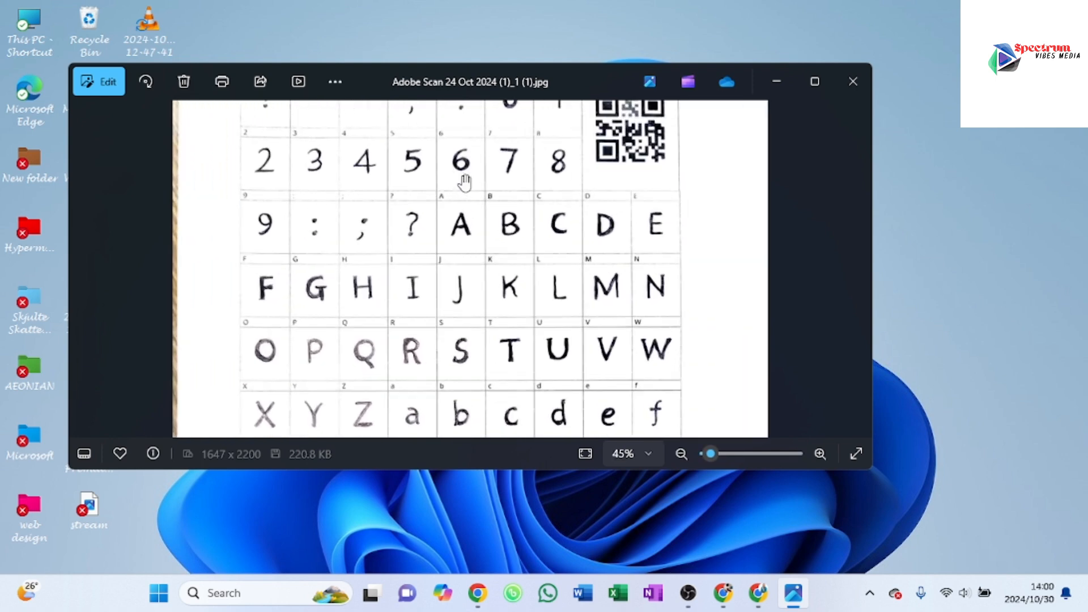
scroll(464, 183, up, 2)
scroll(464, 183, down, 5)
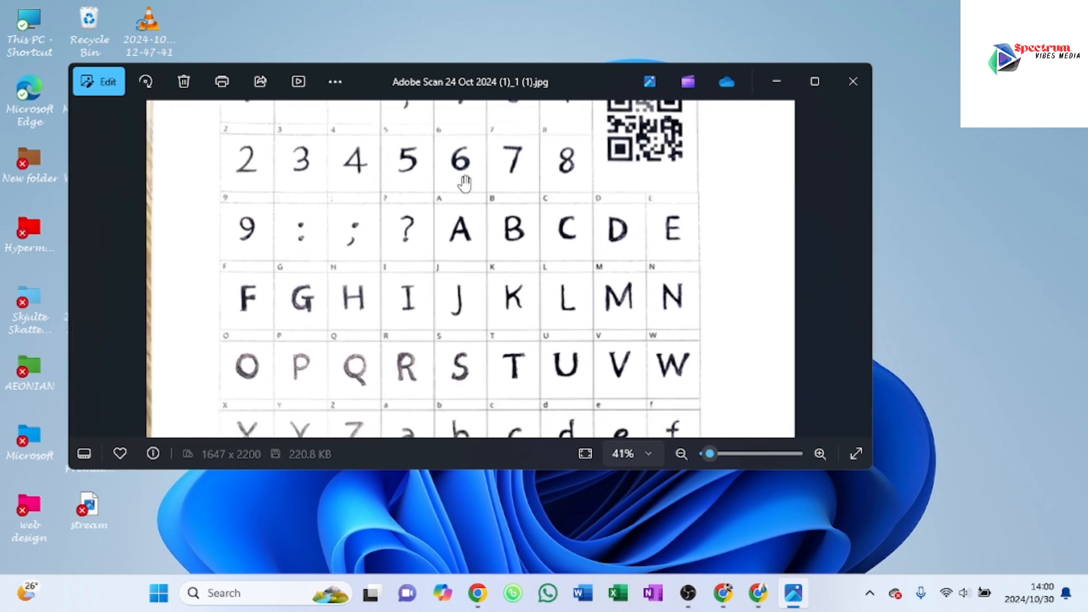
scroll(465, 183, down, 1)
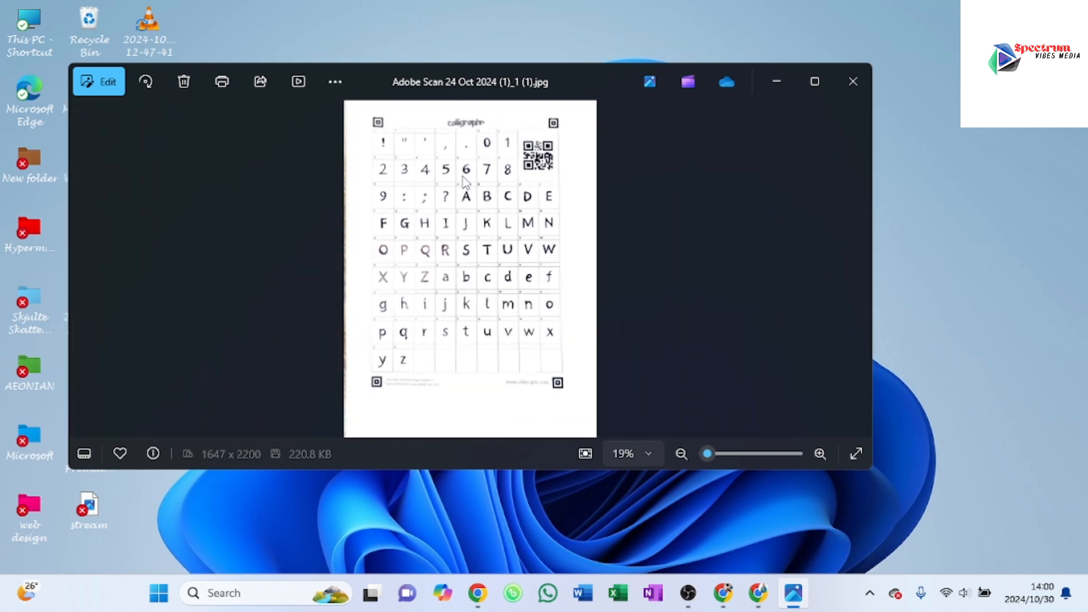
scroll(464, 183, up, 3)
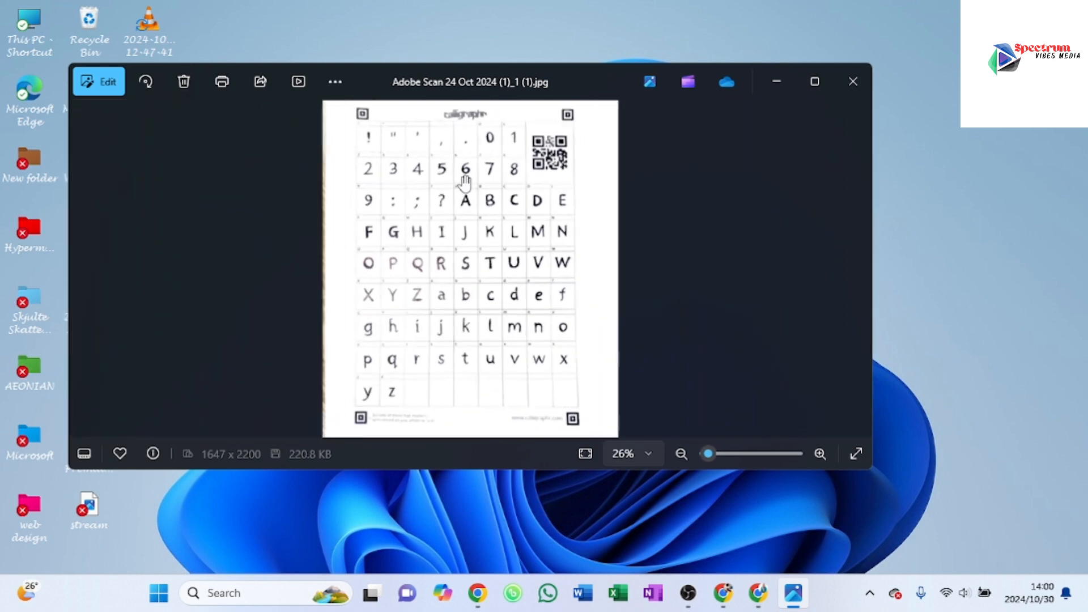
scroll(464, 182, up, 4)
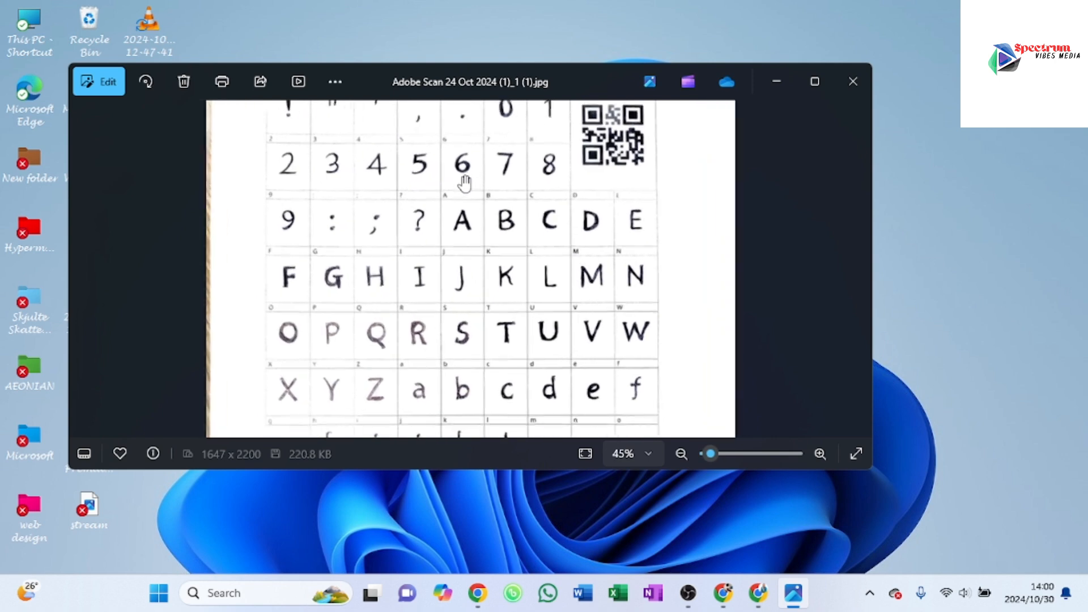
scroll(464, 183, up, 1)
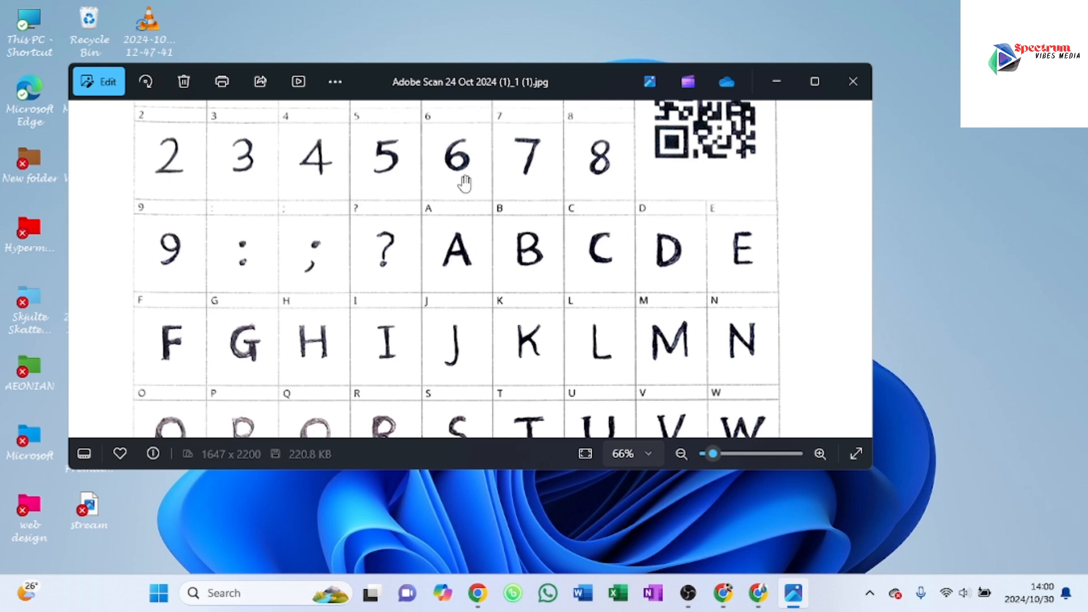
scroll(465, 182, down, 7)
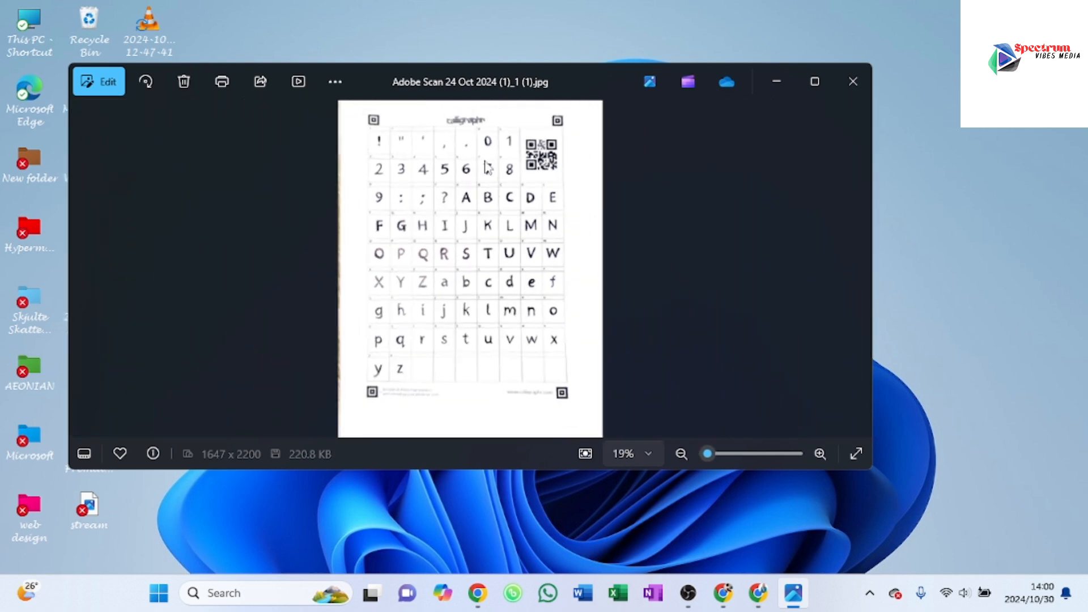
Step: Put the scanned image away, switch back to Calligraphr in the browser and show the font collection
click(792, 89)
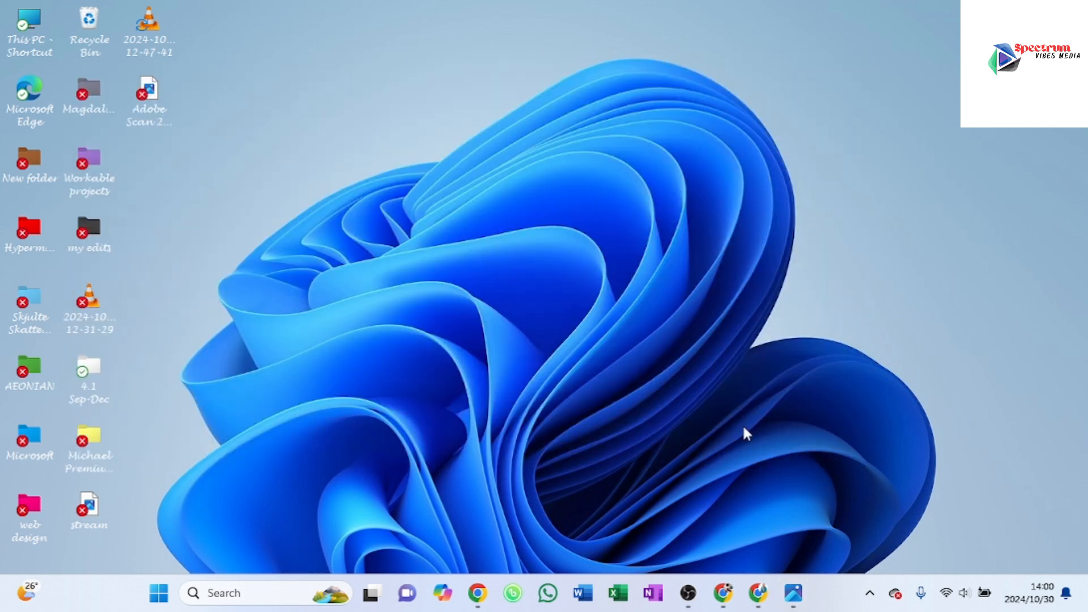
click(759, 594)
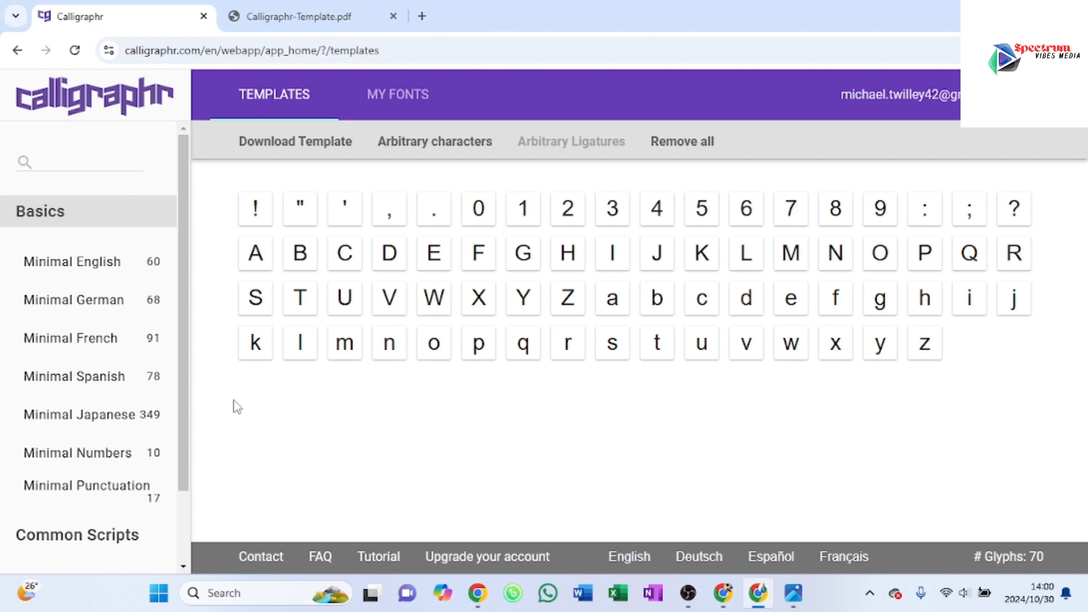
click(390, 101)
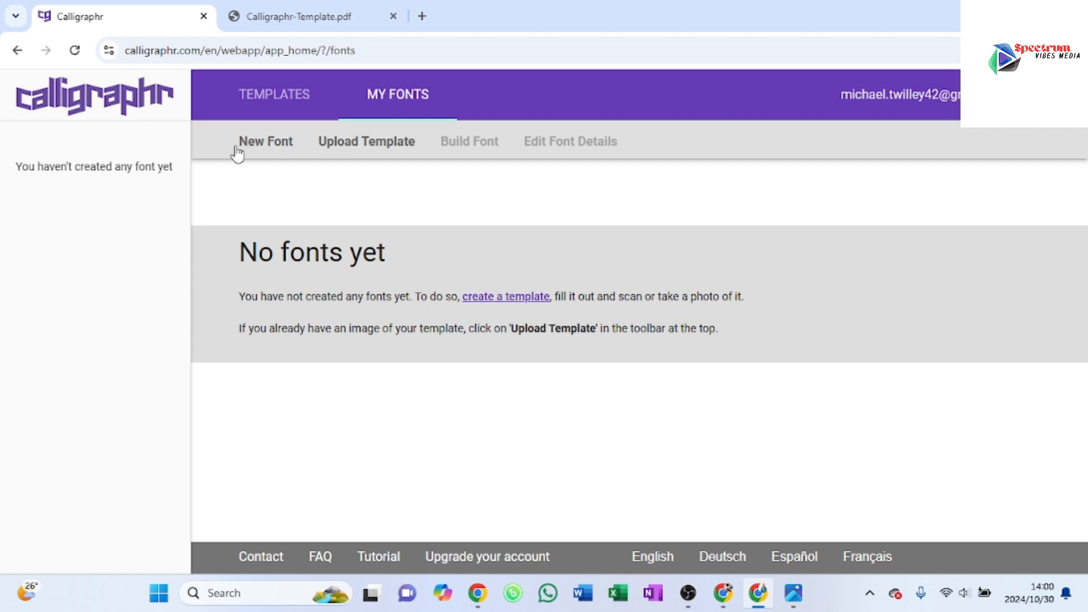
Step: Create a new font named with the suggested surname, keeping 100% letter spacing, 100% font size and the default word spacing
click(261, 146)
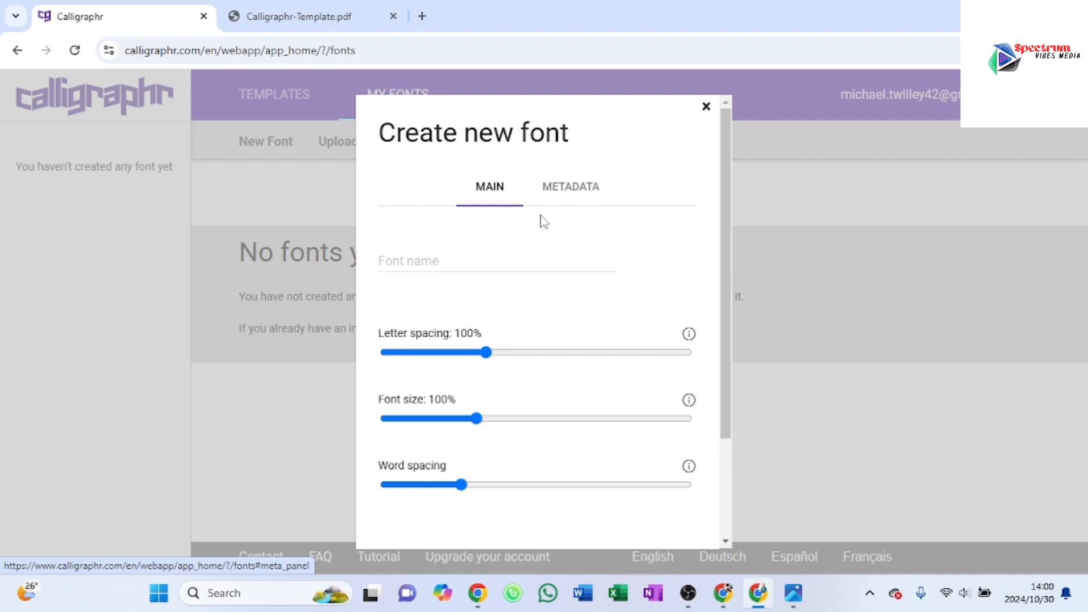
click(452, 259)
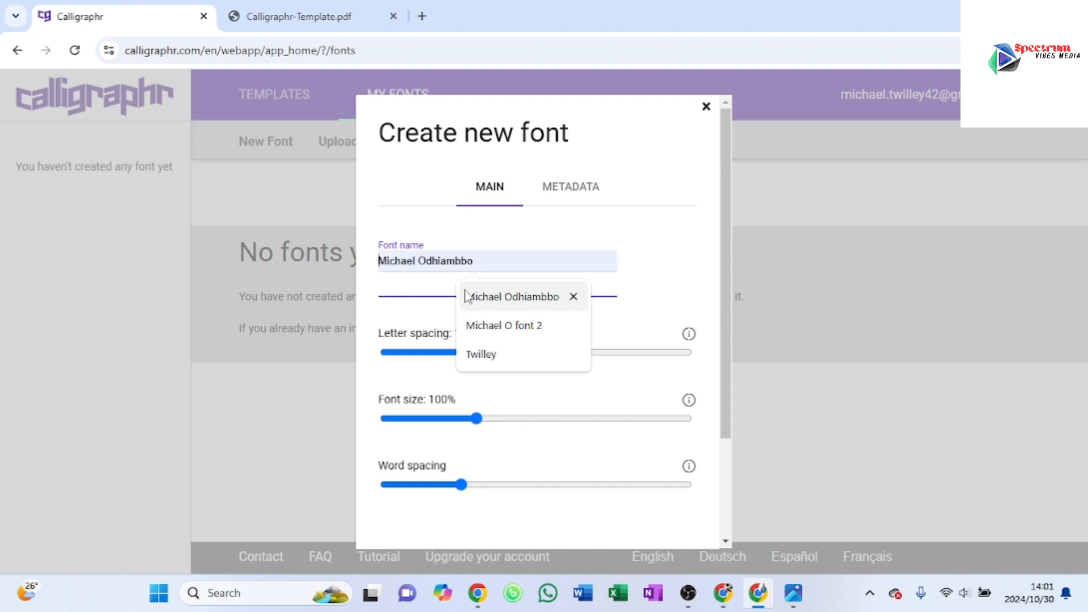
click(481, 355)
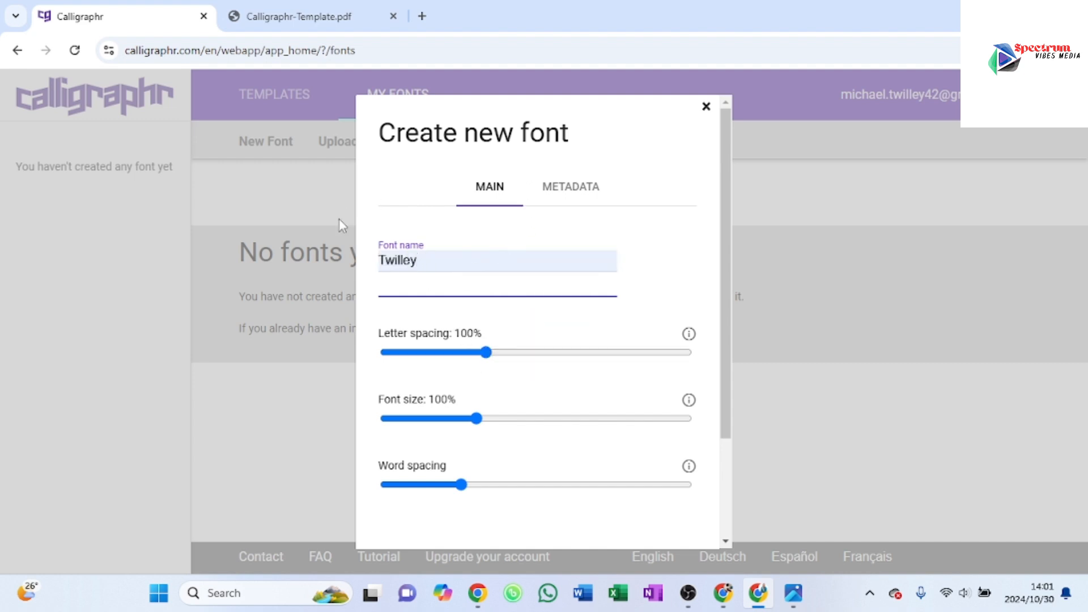
scroll(474, 262, down, 3)
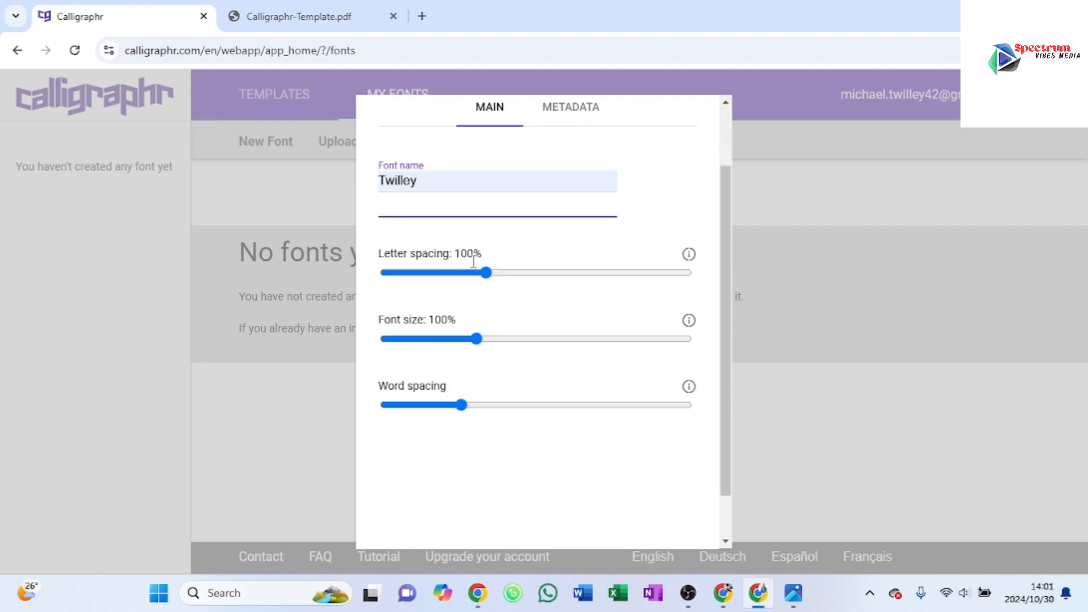
scroll(476, 268, up, 2)
scroll(598, 447, down, 1)
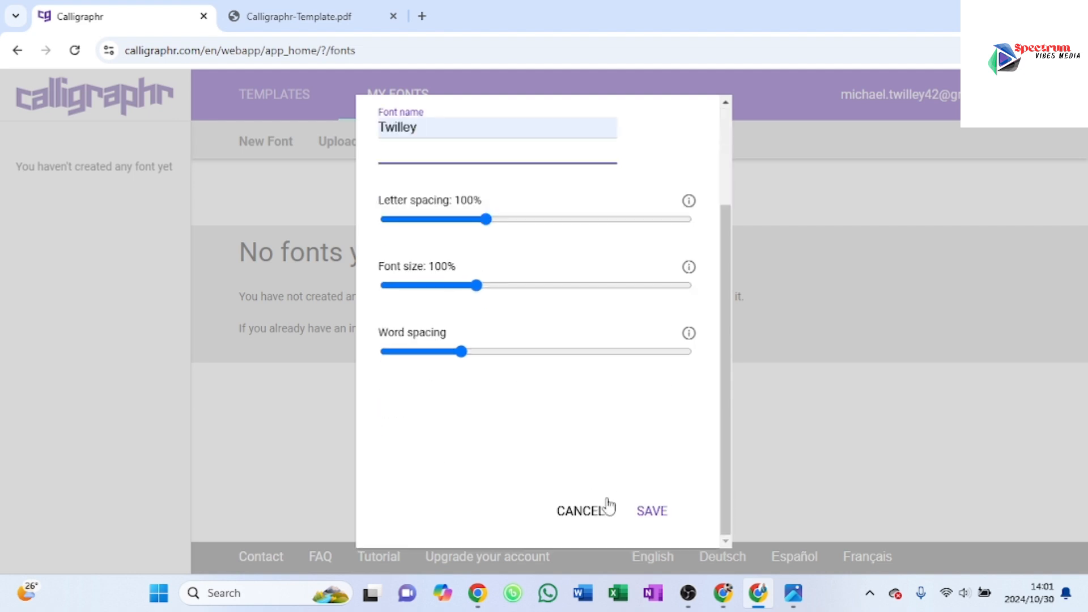
click(652, 512)
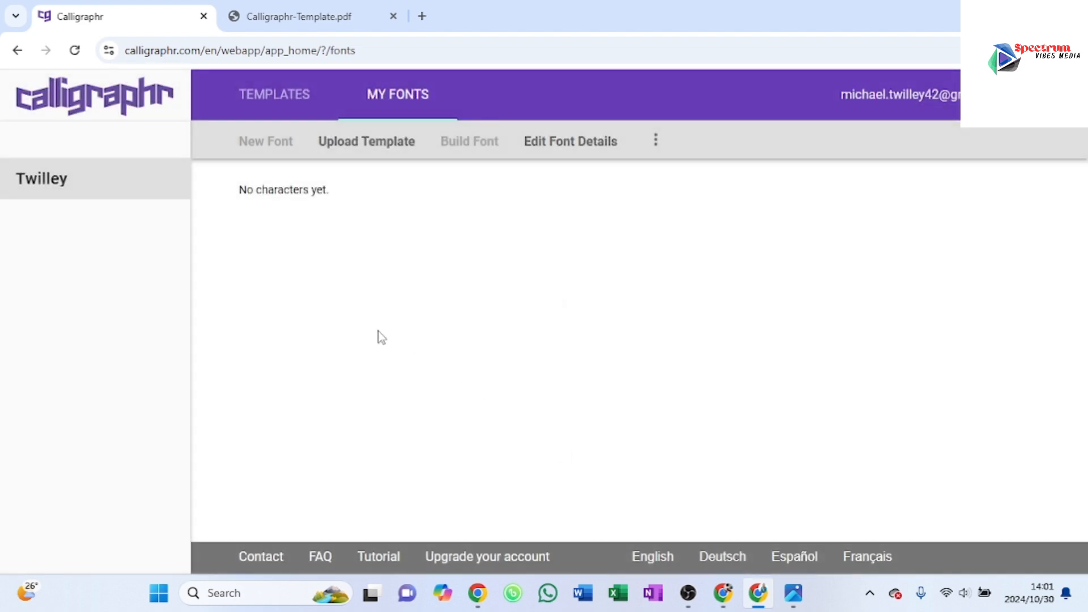
Step: Upload Adobe Scan 24 Oct 2024 (1)_1 (1).jpg from the Desktop as the new font's template, with automatic template cleaning enabled
click(69, 178)
click(351, 143)
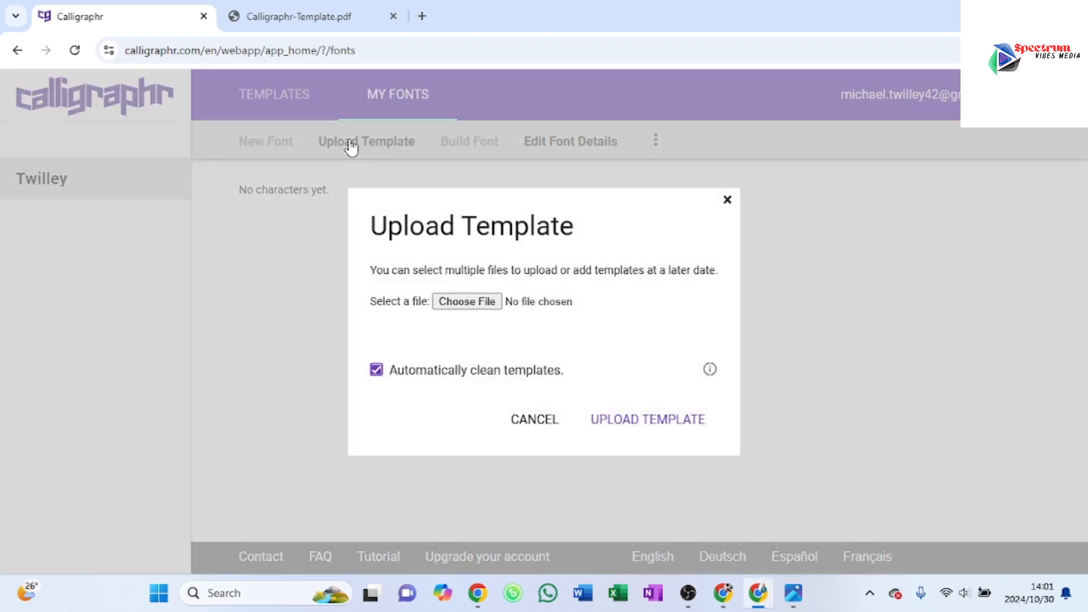
click(459, 304)
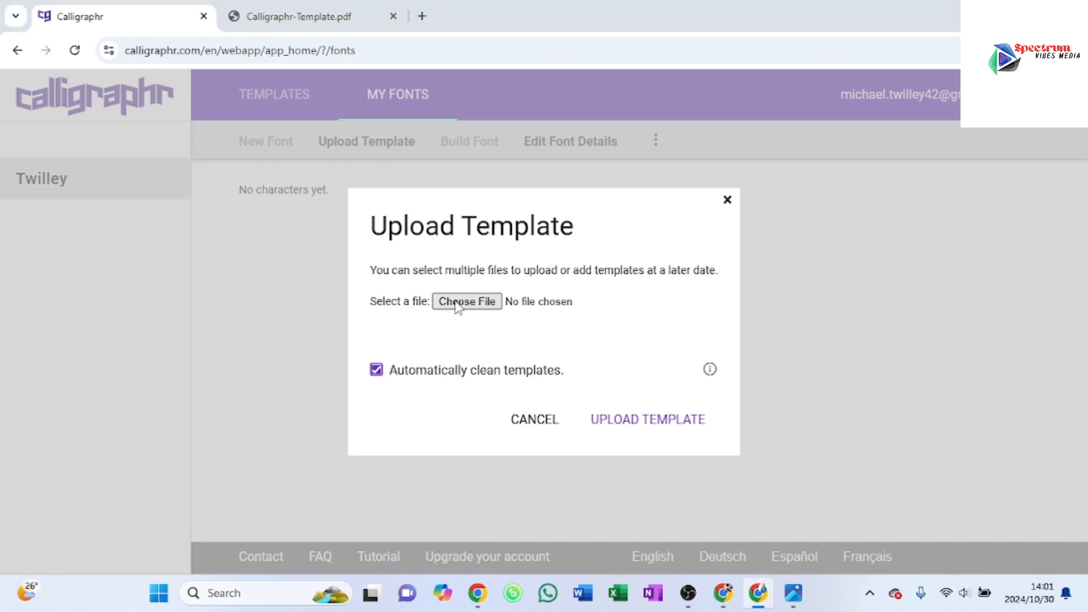
click(446, 303)
click(434, 304)
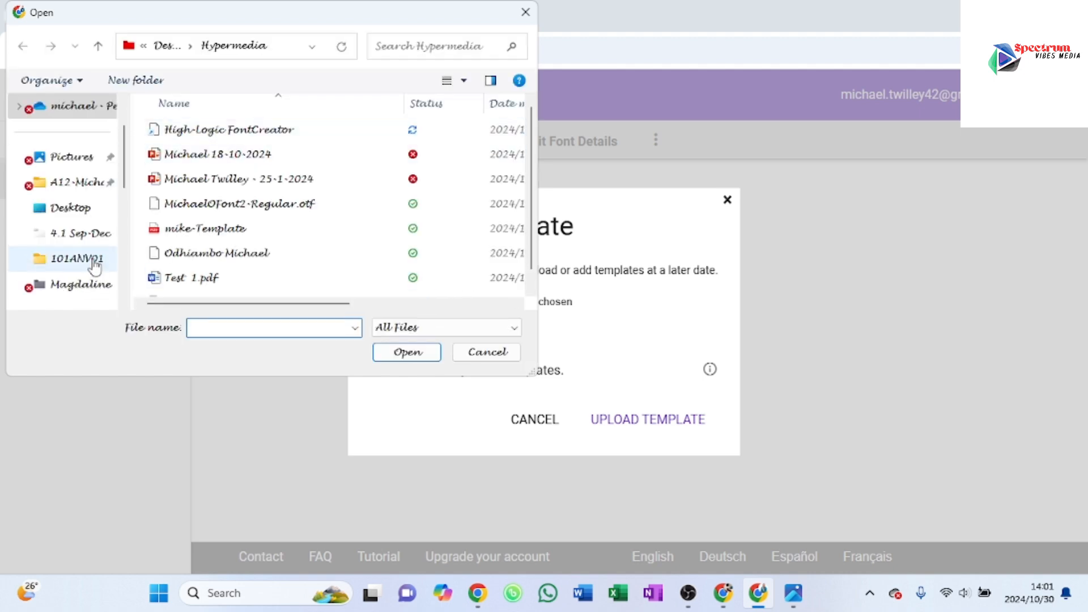
scroll(87, 160, up, 2)
scroll(82, 142, down, 3)
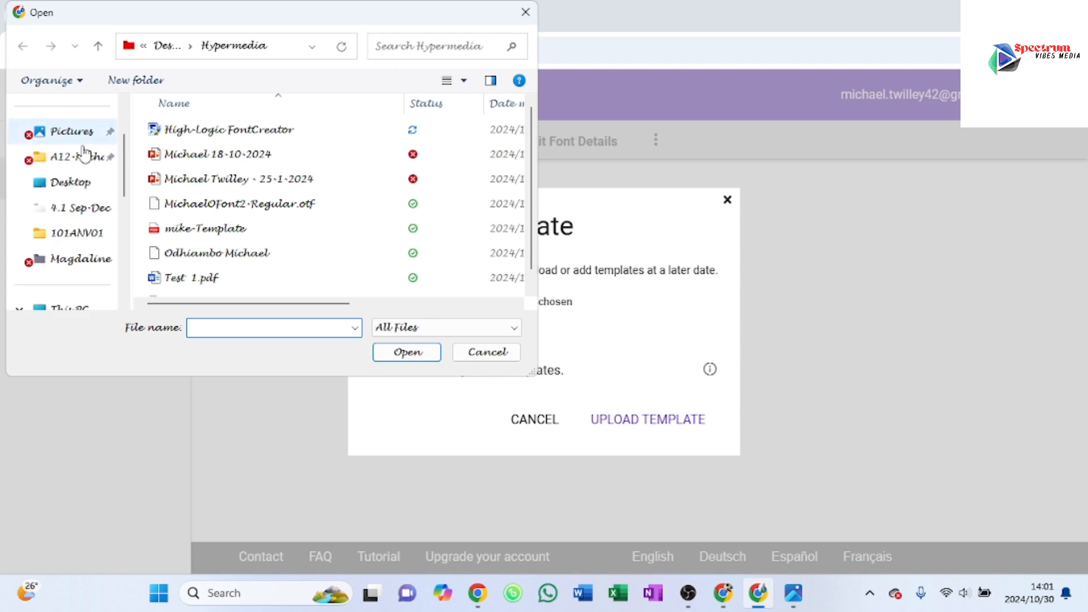
click(73, 184)
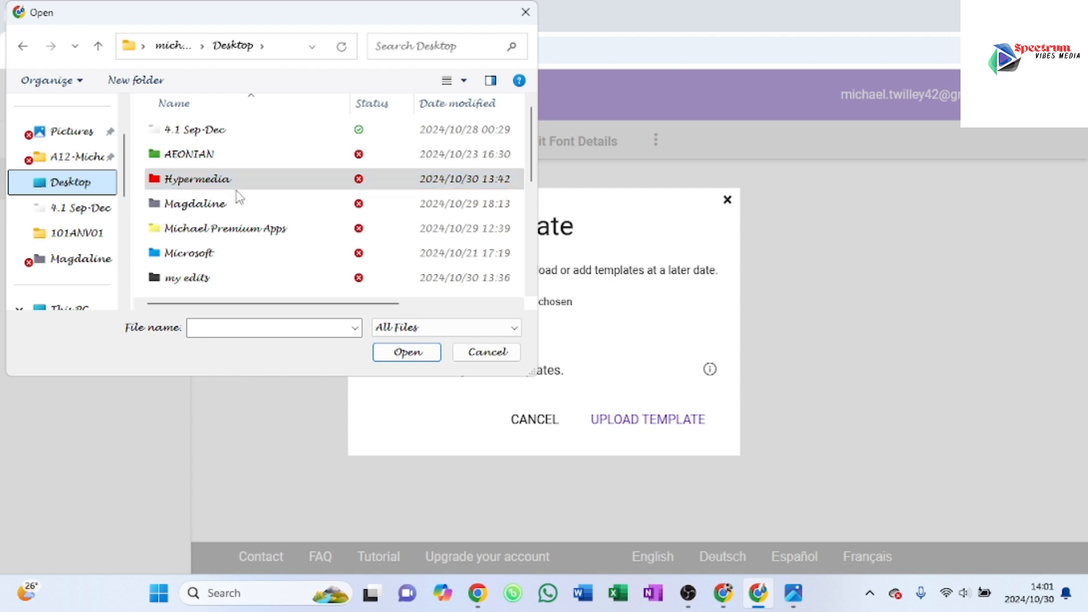
scroll(239, 196, down, 1)
scroll(239, 196, down, 2)
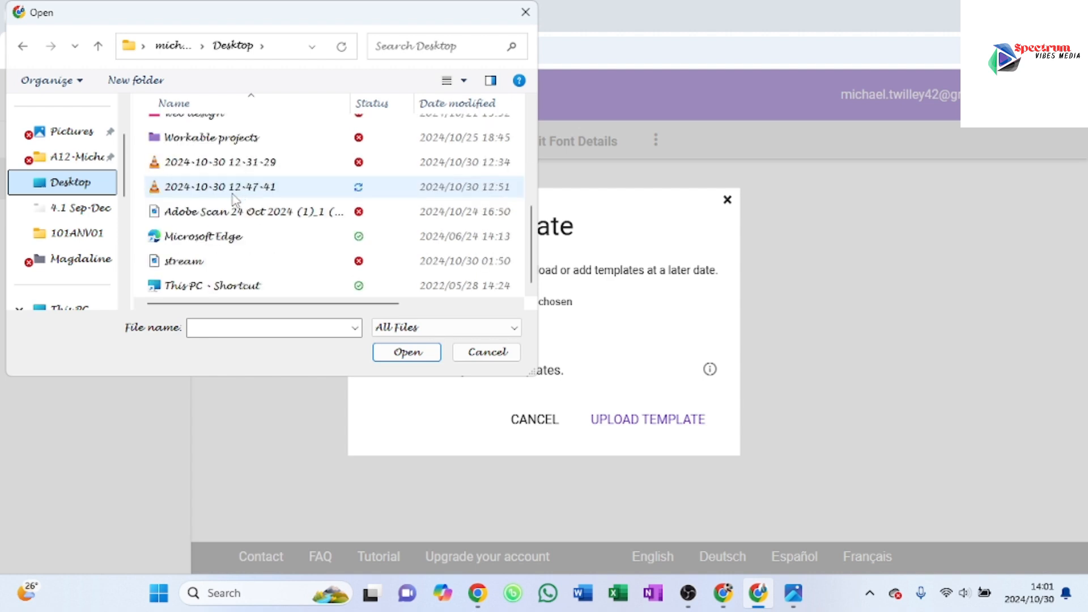
click(249, 218)
click(407, 352)
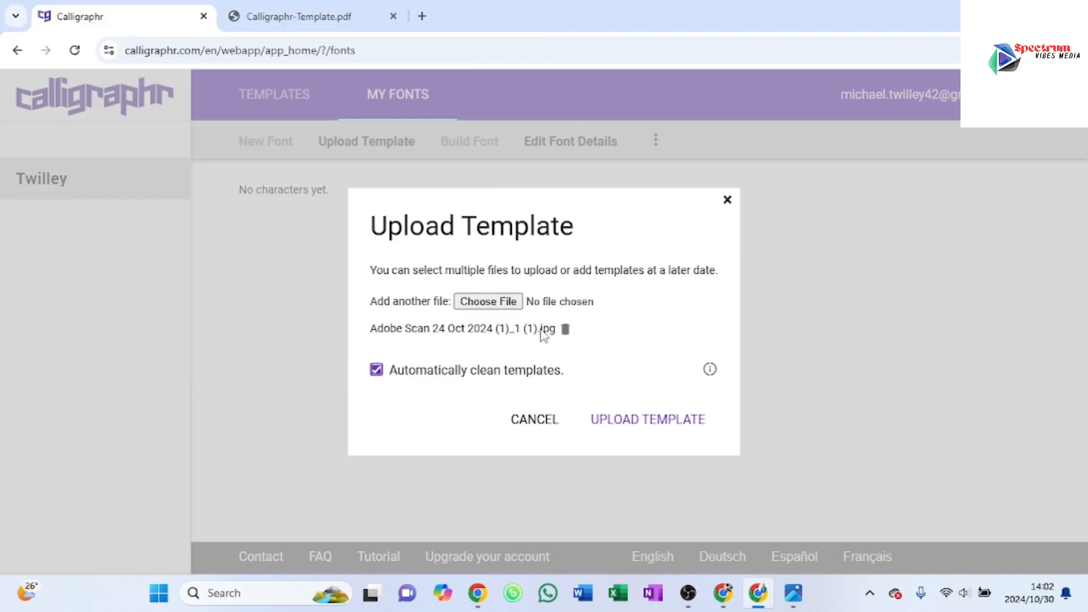
click(620, 423)
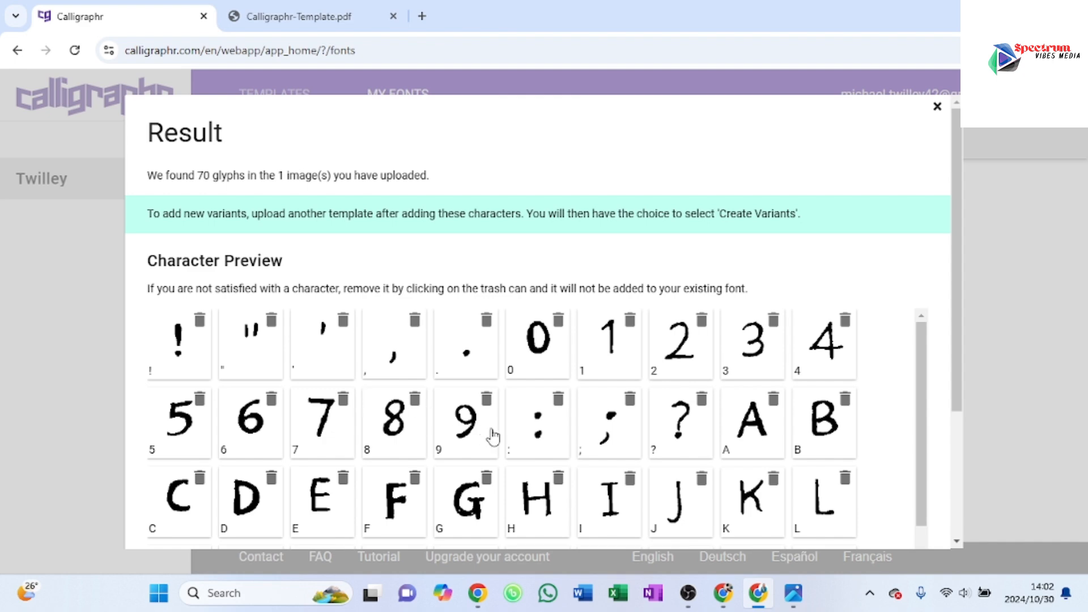
Step: Review all detected characters in the upload result preview and add them to the font
scroll(494, 436, down, 1)
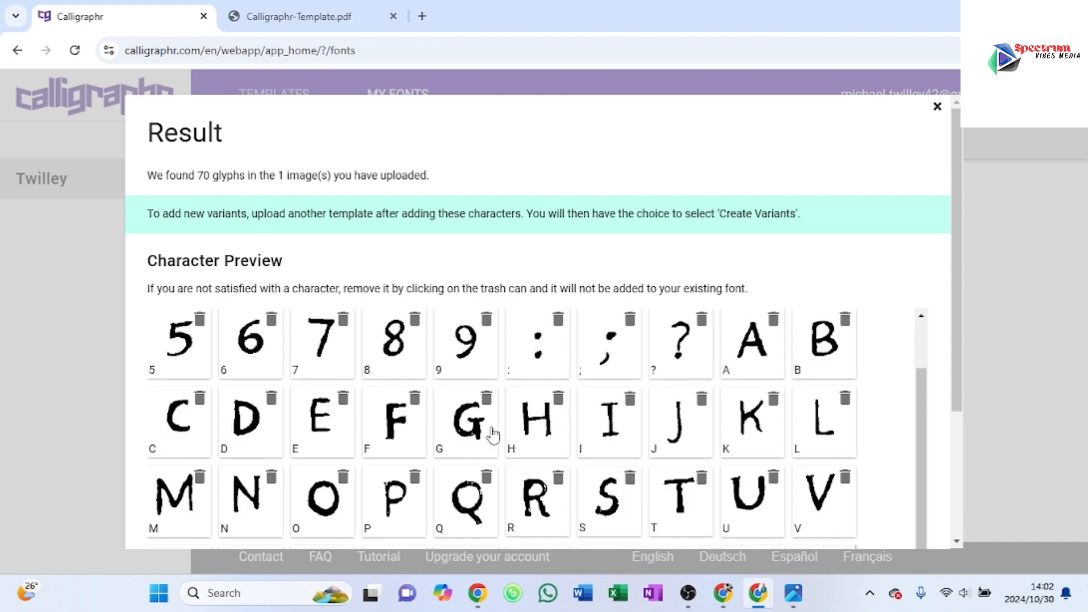
scroll(493, 435, down, 6)
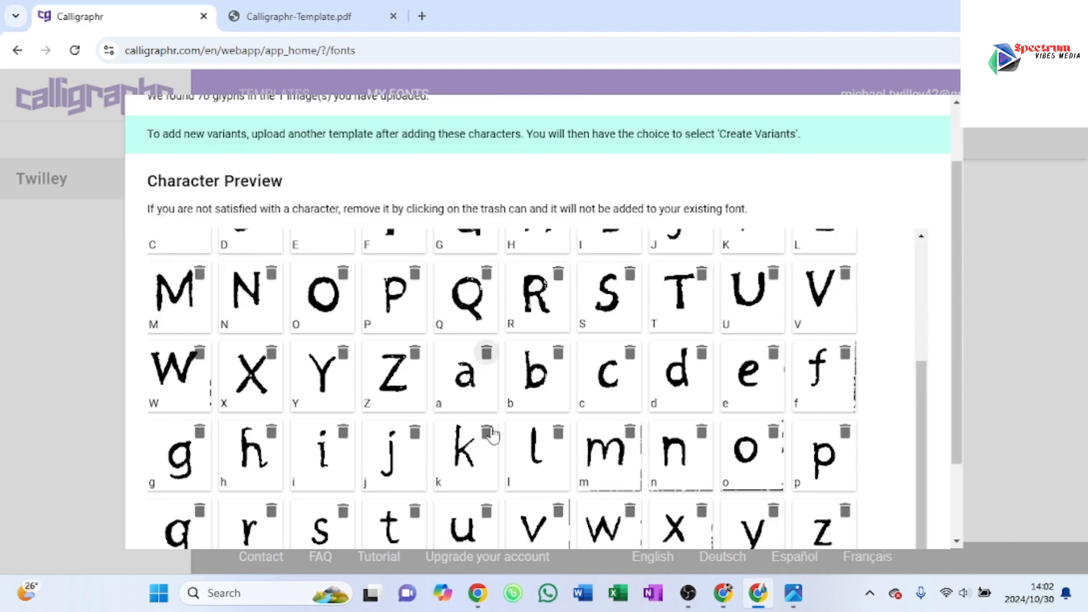
scroll(494, 435, down, 1)
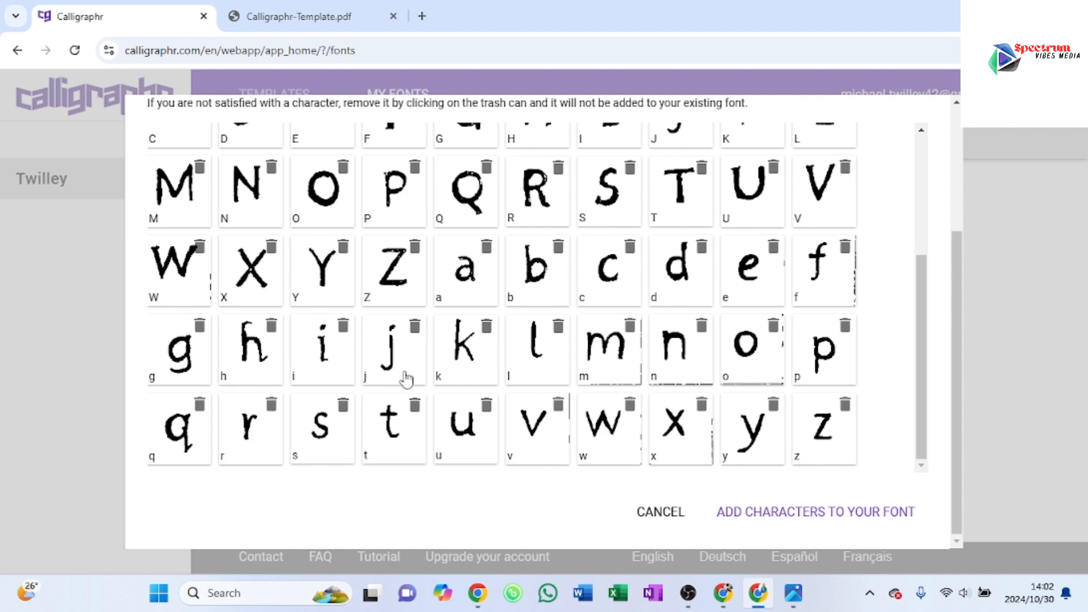
scroll(400, 369, up, 3)
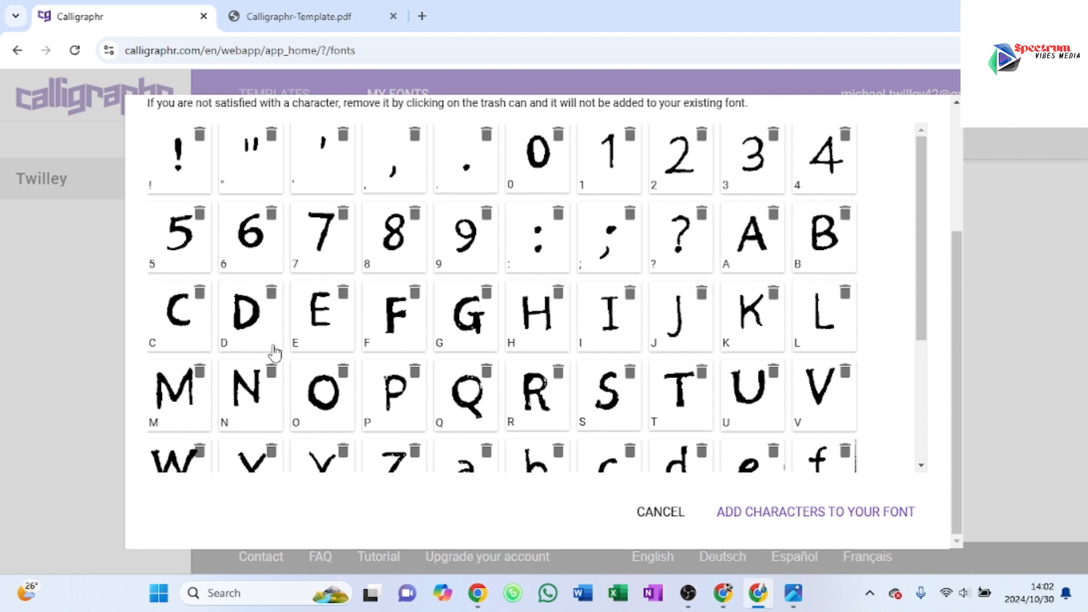
scroll(763, 388, down, 3)
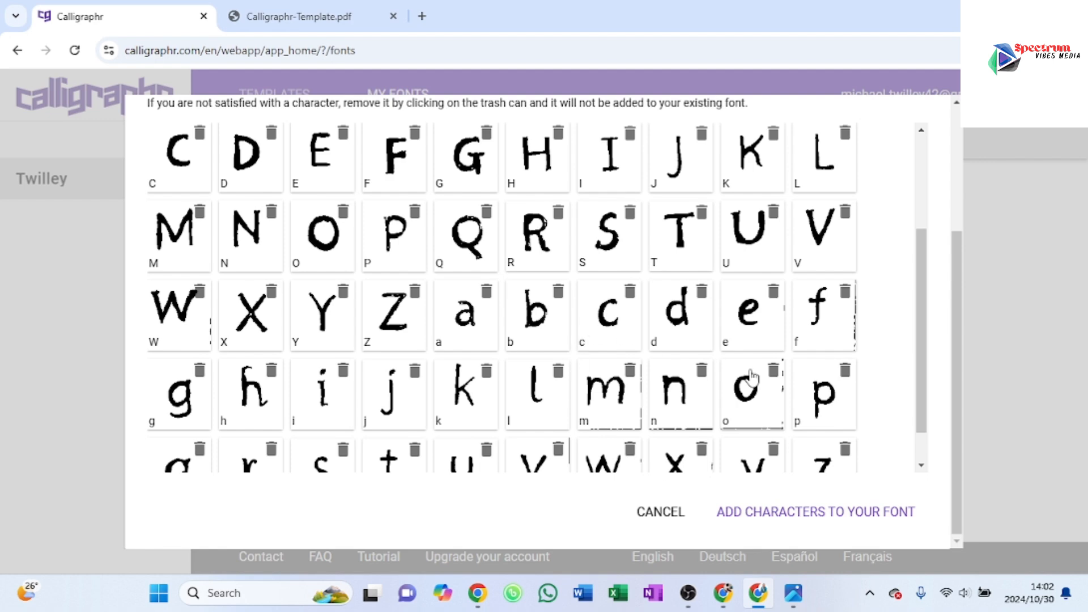
click(774, 513)
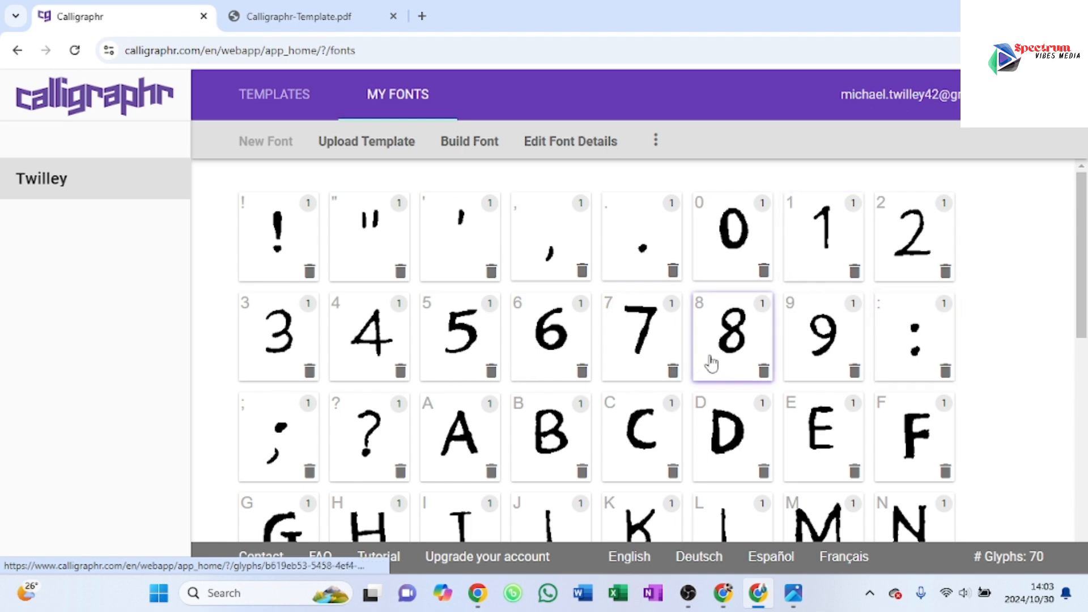
Step: Open the lowercase f for character editing and erase the stray vertical line along its right edge
scroll(964, 396, down, 3)
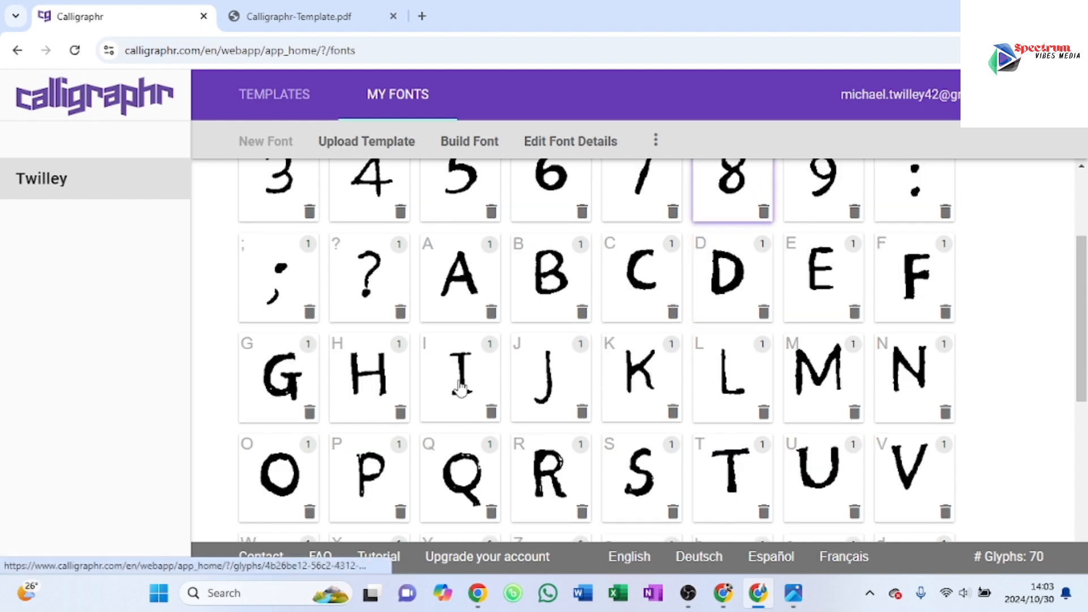
scroll(460, 390, down, 5)
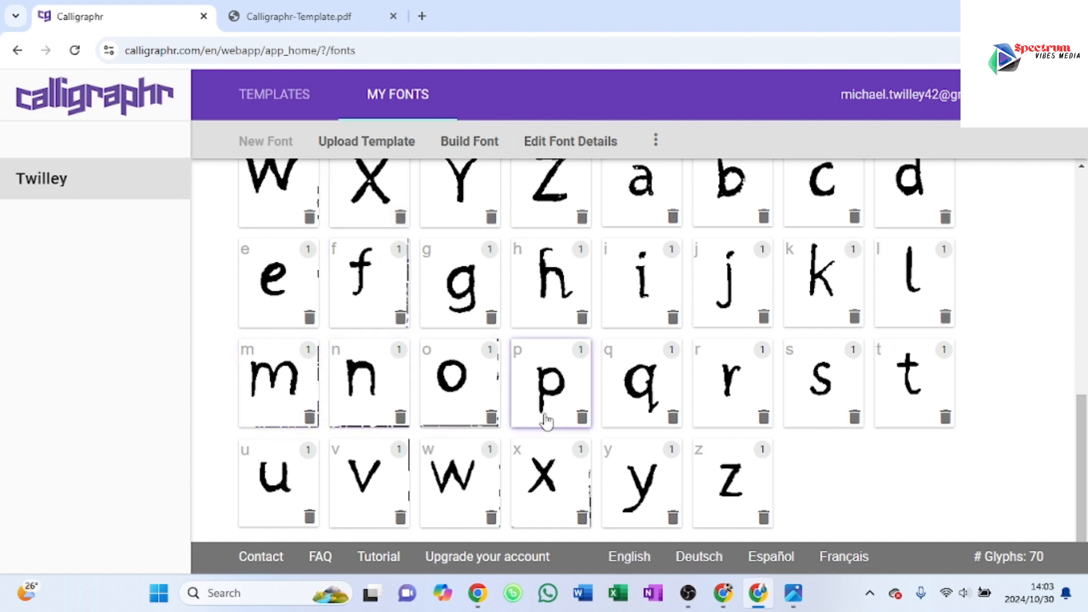
click(381, 299)
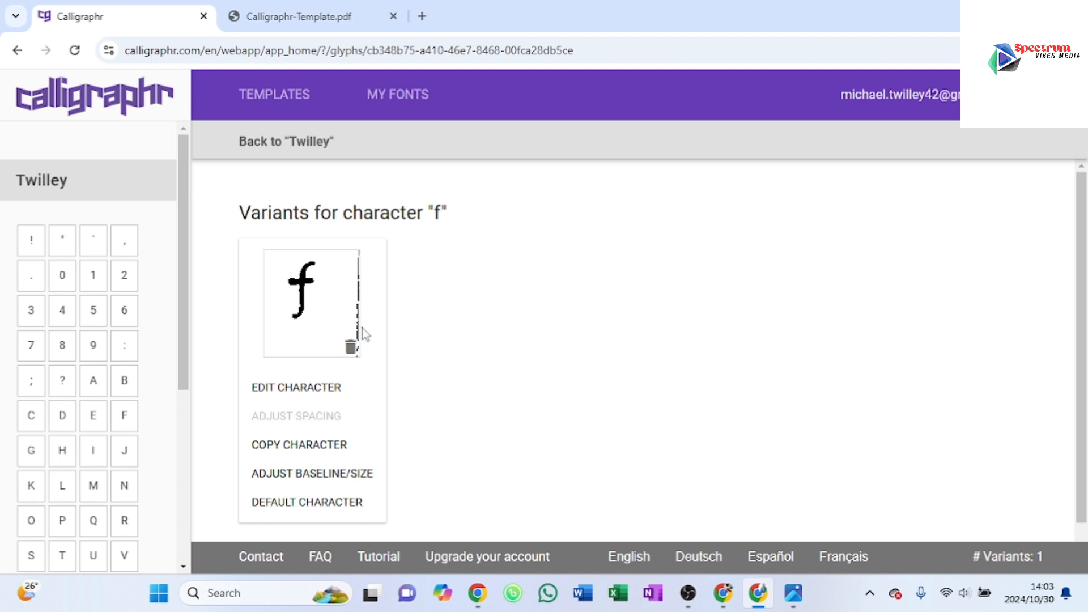
click(258, 390)
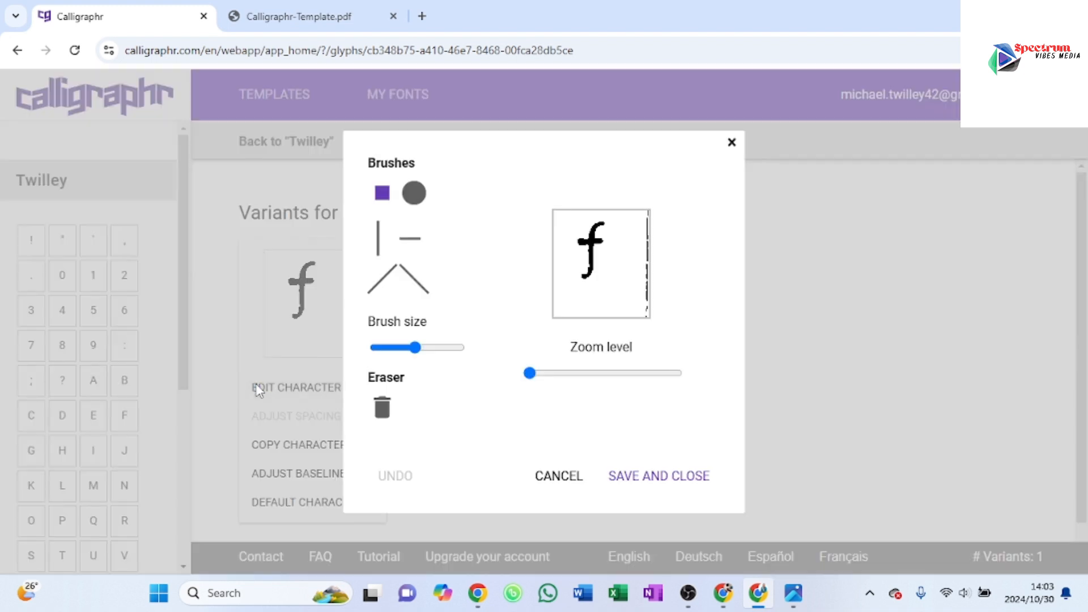
click(384, 407)
drag(646, 319, 648, 219)
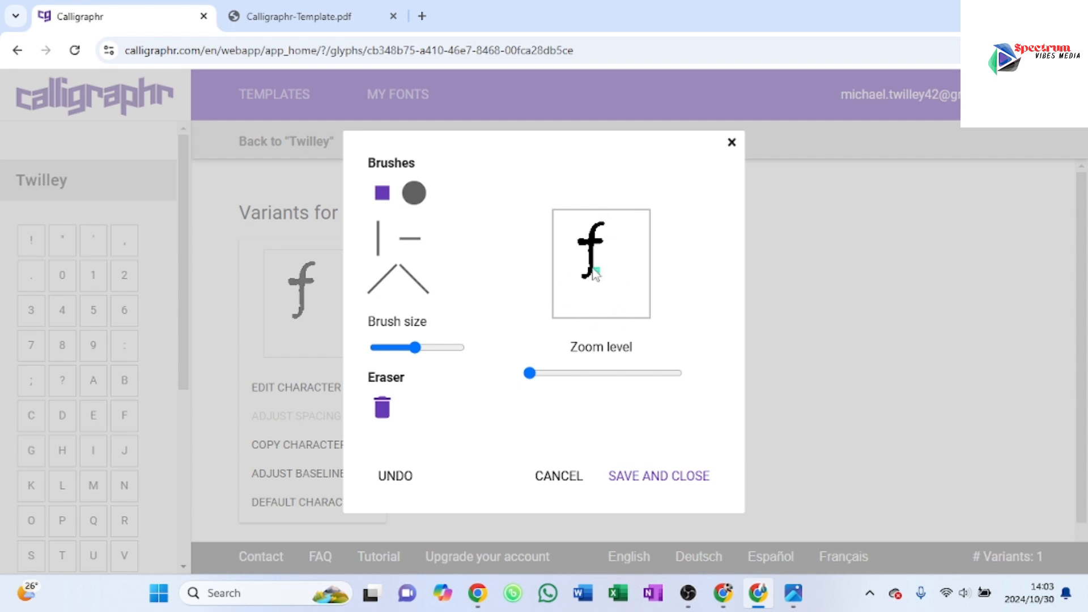
Step: Try out the round brush by painting a freehand shape beside the f, and erase it again
click(382, 407)
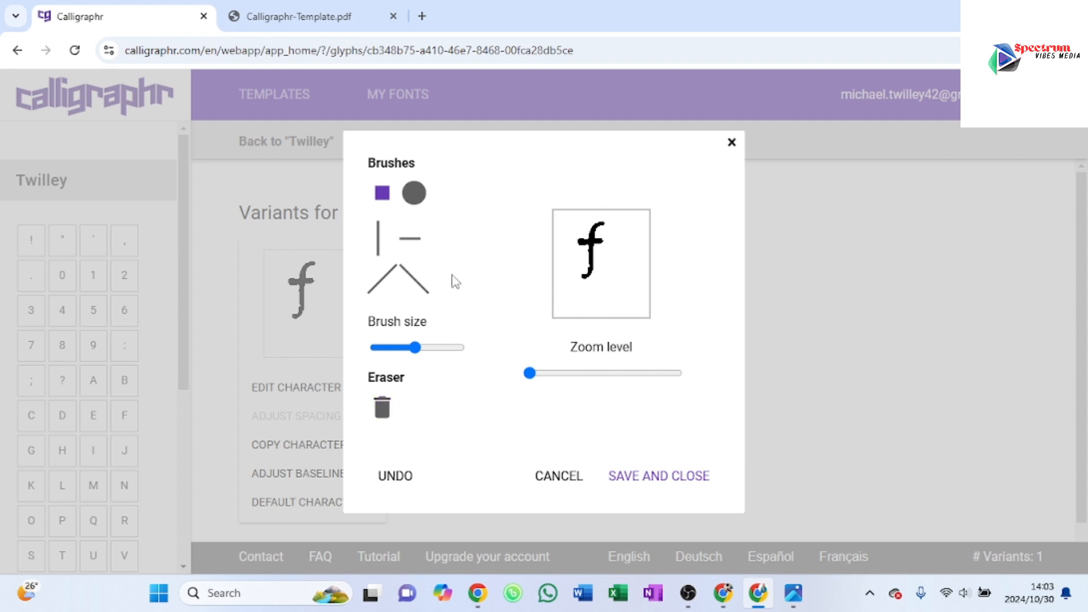
click(414, 194)
mouse_move(624, 267)
mouse_down()
mouse_move(588, 299)
mouse_move(607, 284)
mouse_move(637, 287)
mouse_move(642, 258)
mouse_move(628, 261)
mouse_move(614, 303)
mouse_move(609, 275)
mouse_move(619, 266)
mouse_move(635, 304)
mouse_move(622, 286)
mouse_move(610, 304)
mouse_move(638, 287)
mouse_move(627, 303)
mouse_move(637, 311)
mouse_move(641, 299)
mouse_move(601, 304)
mouse_move(639, 280)
mouse_move(577, 298)
mouse_move(626, 301)
mouse_up()
click(383, 407)
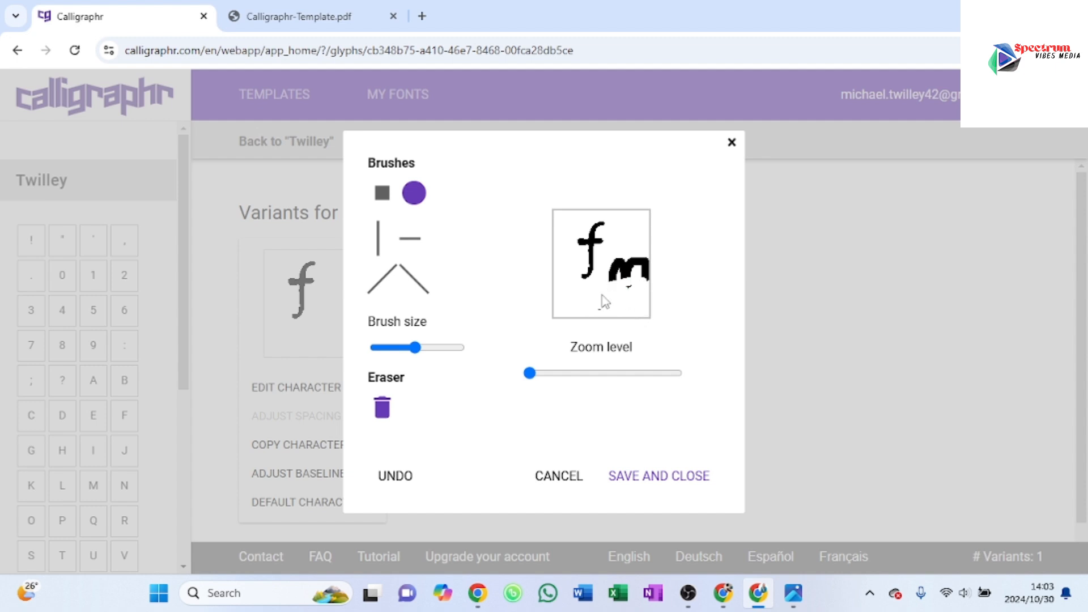
mouse_move(600, 313)
mouse_down()
mouse_move(622, 269)
mouse_move(624, 286)
mouse_move(628, 277)
mouse_move(614, 272)
mouse_move(614, 257)
mouse_move(605, 276)
mouse_move(613, 260)
mouse_move(634, 257)
mouse_move(610, 264)
mouse_move(646, 277)
mouse_up()
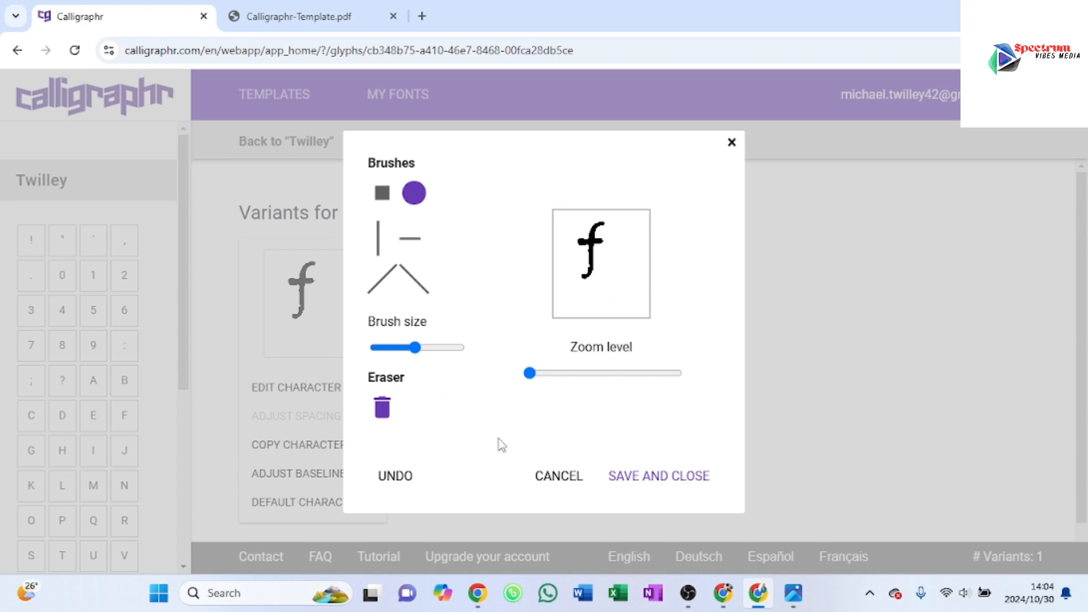
Step: Save the edited f and return to the font's character overview
click(658, 478)
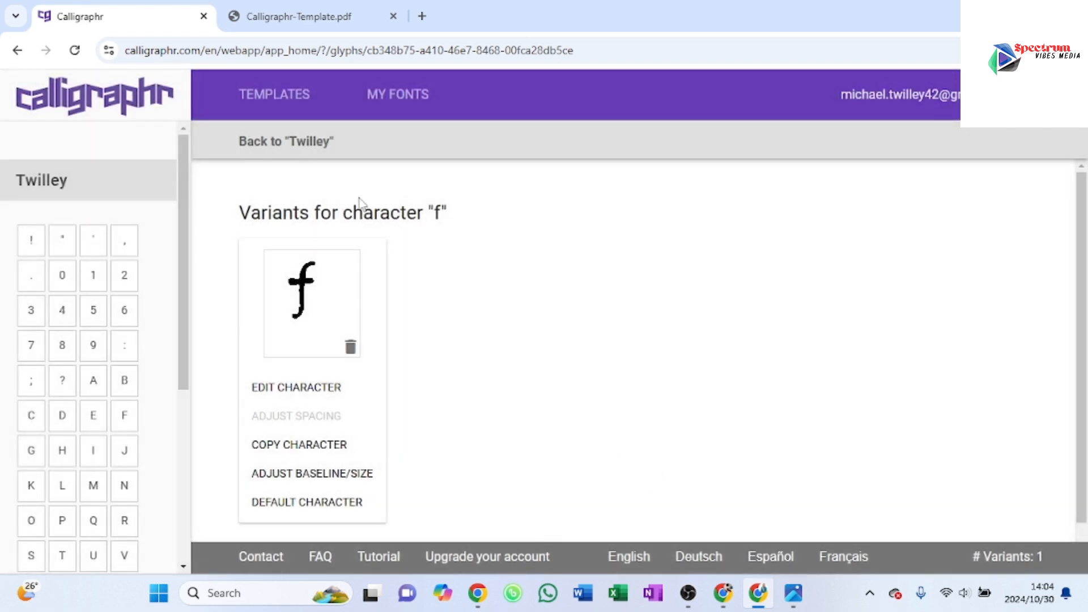
click(374, 173)
Step: Erase the stray specks along the right edge of the uppercase W, save it and return to the character overview
scroll(639, 340, down, 10)
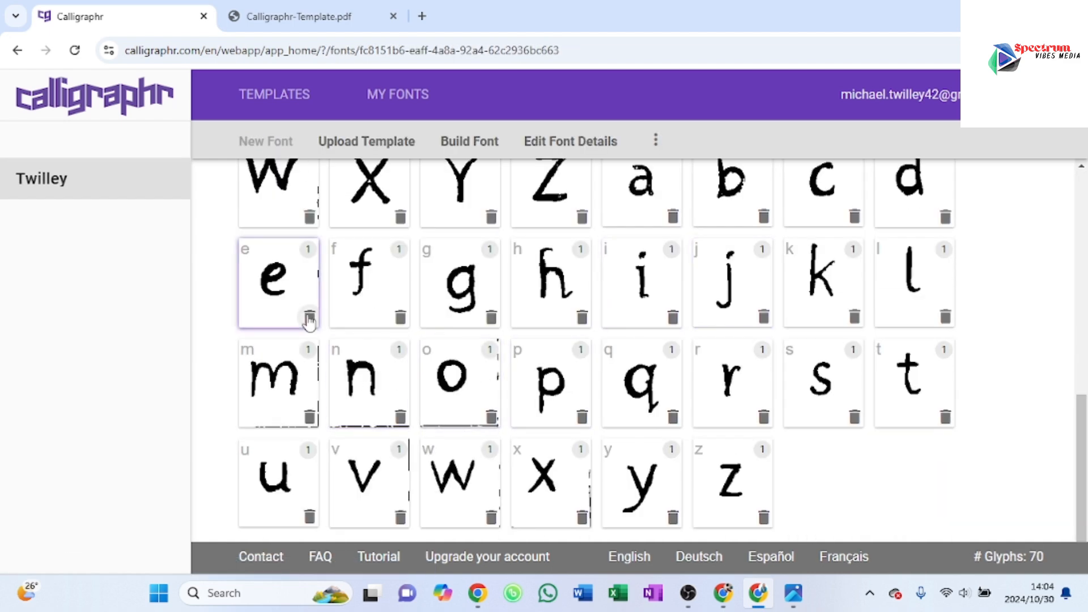
click(286, 212)
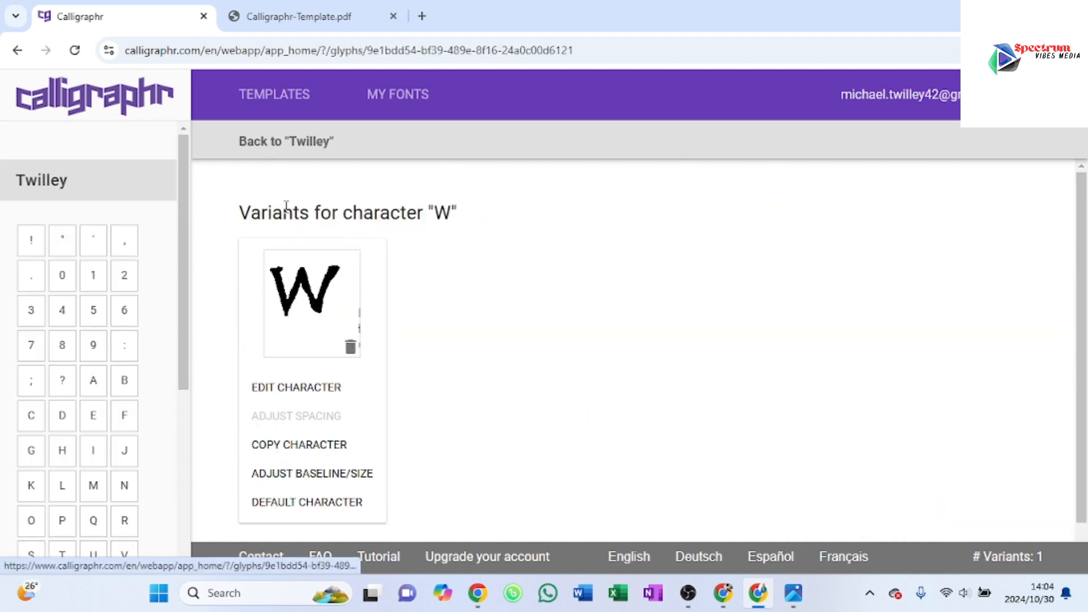
click(301, 386)
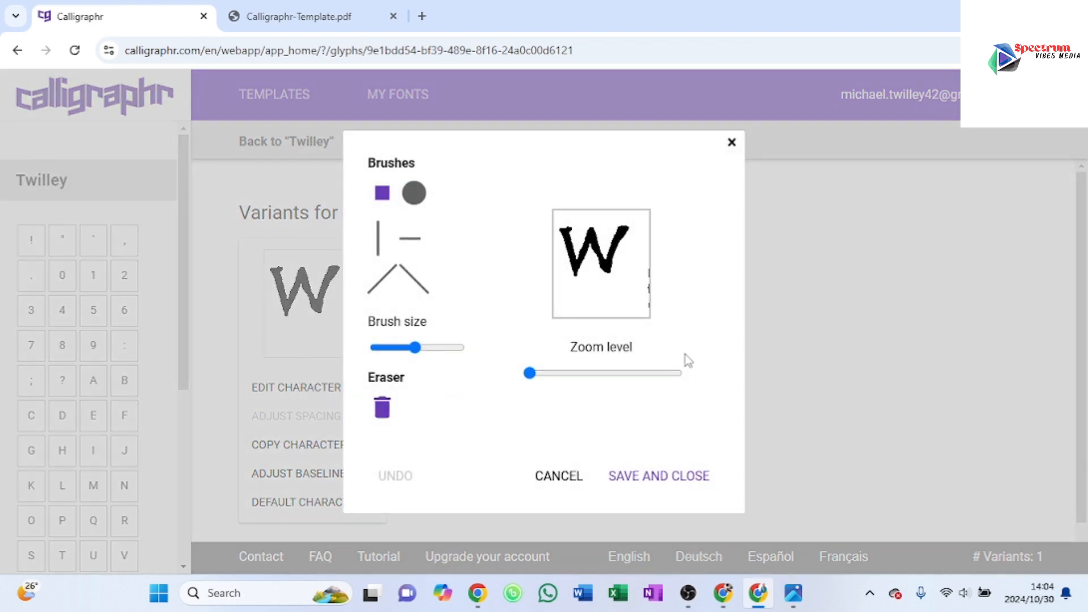
drag(649, 310, 643, 271)
click(618, 478)
click(320, 149)
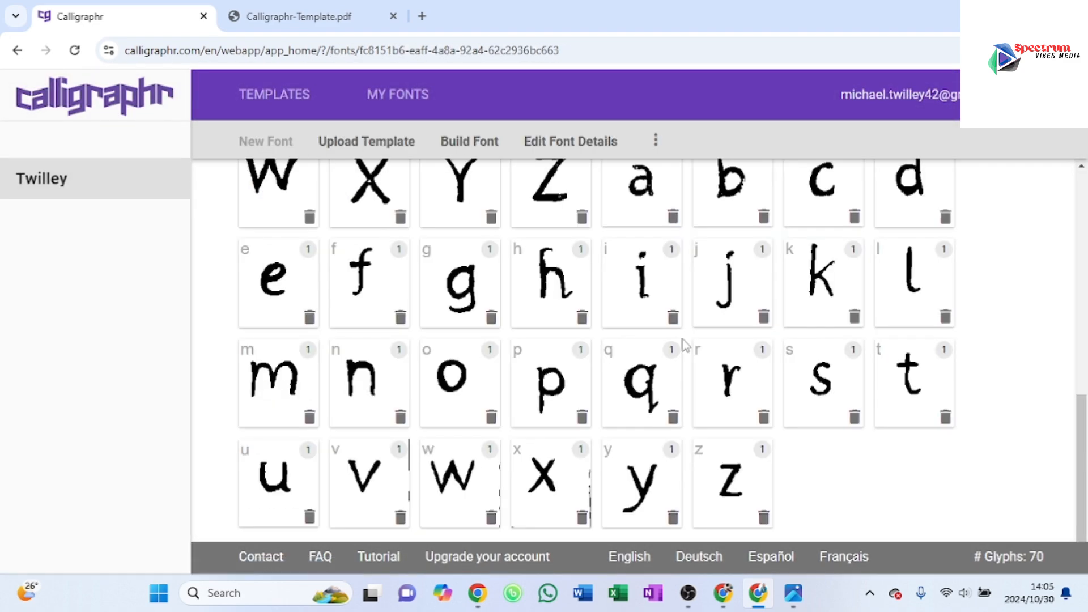
Step: Erase the marks in the lower-left corner and along the right edge of the lowercase x, save it and return to the overview
scroll(691, 371, up, 10)
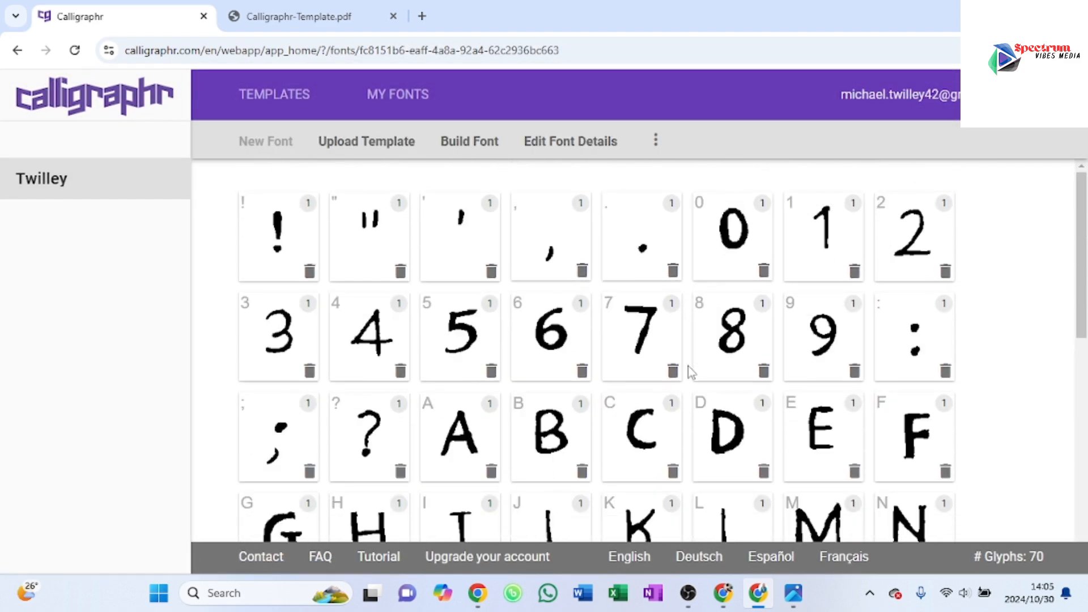
scroll(690, 372, down, 10)
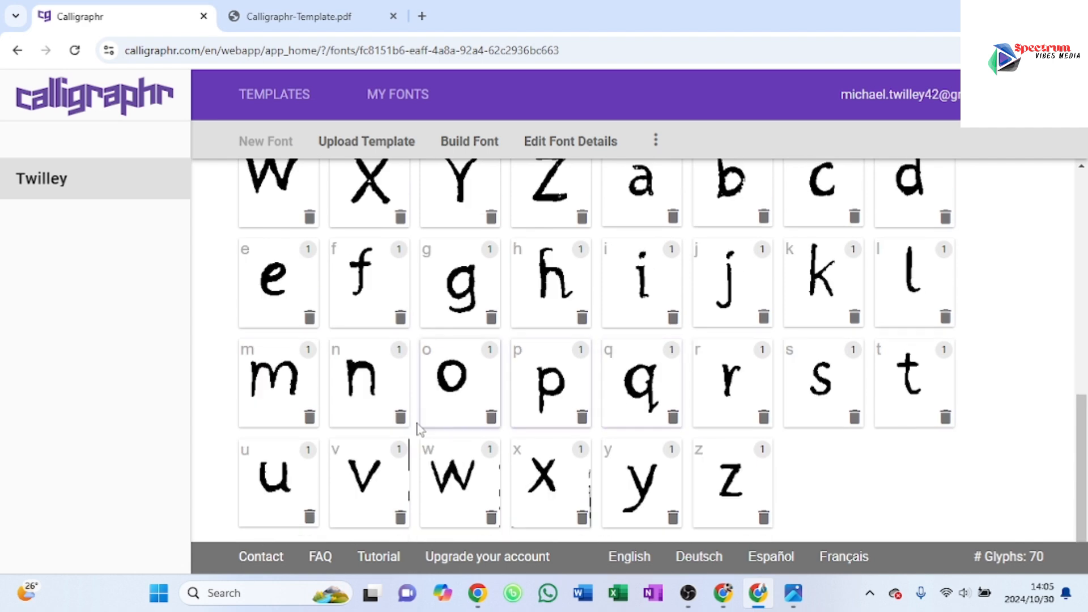
click(545, 498)
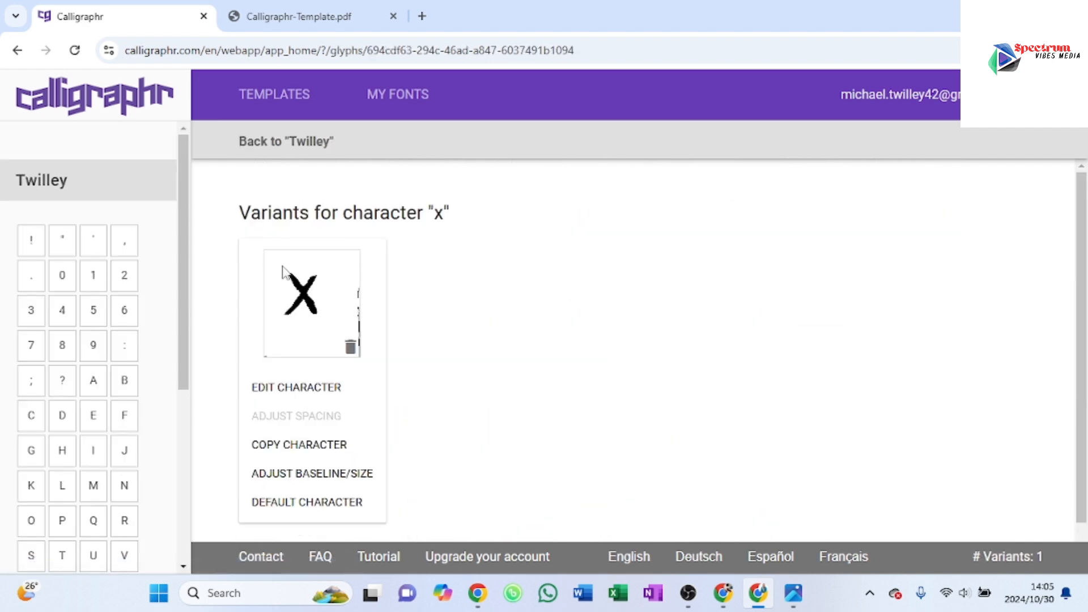
click(288, 388)
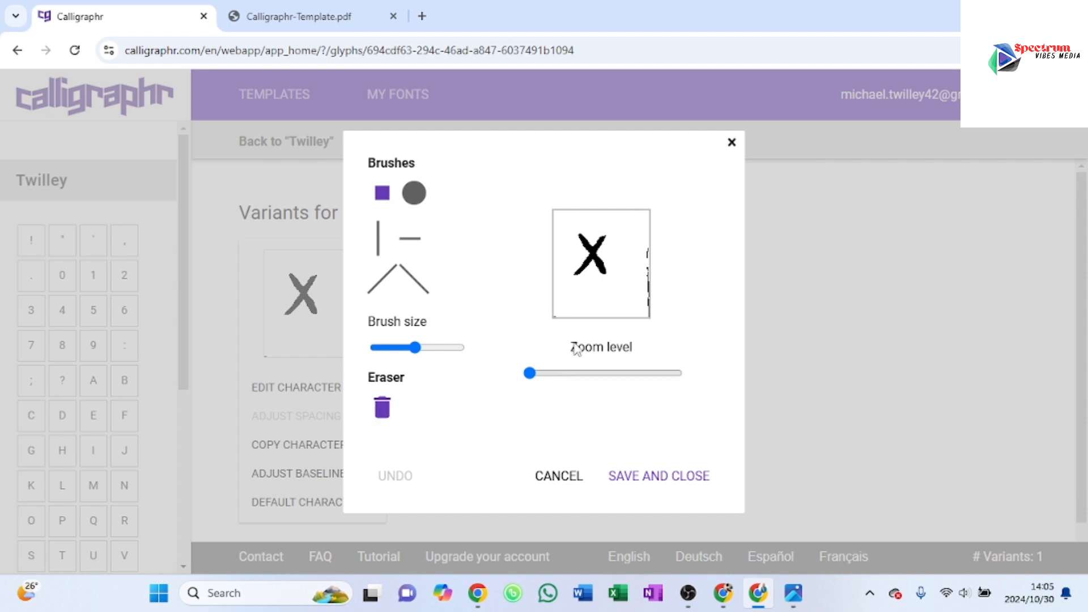
click(557, 319)
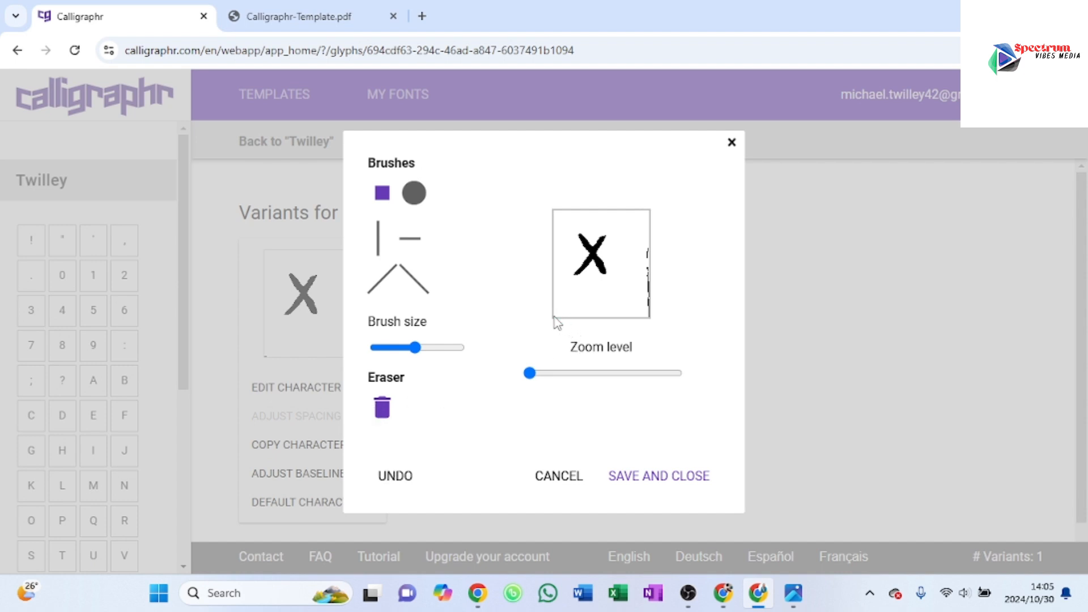
drag(648, 319, 645, 272)
click(644, 476)
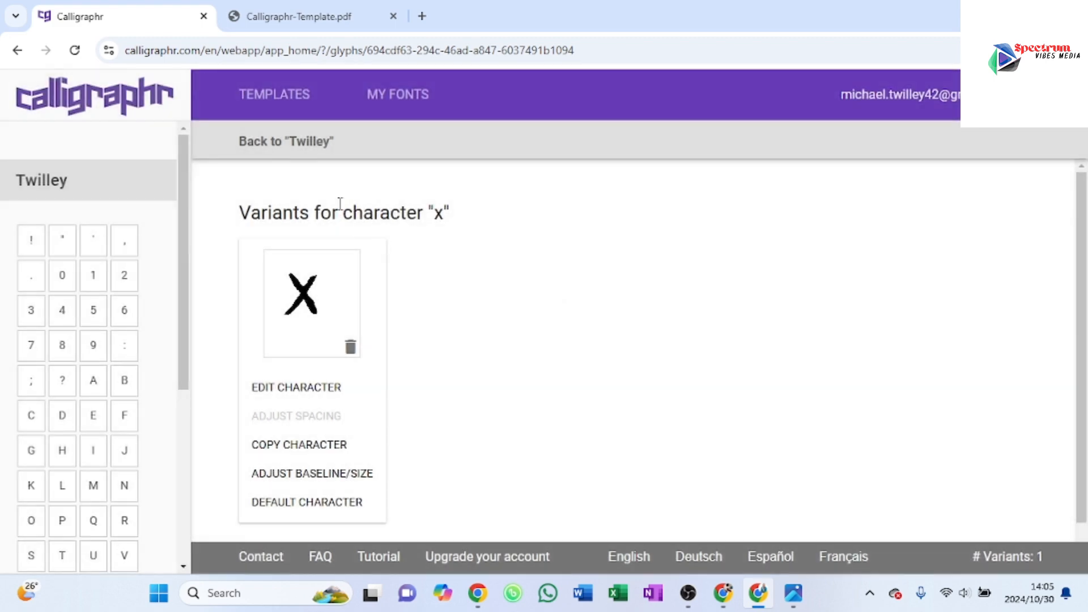
click(310, 143)
Step: Open the lowercase v for character editing and erase the stray line segments along its right edge
scroll(499, 394, down, 8)
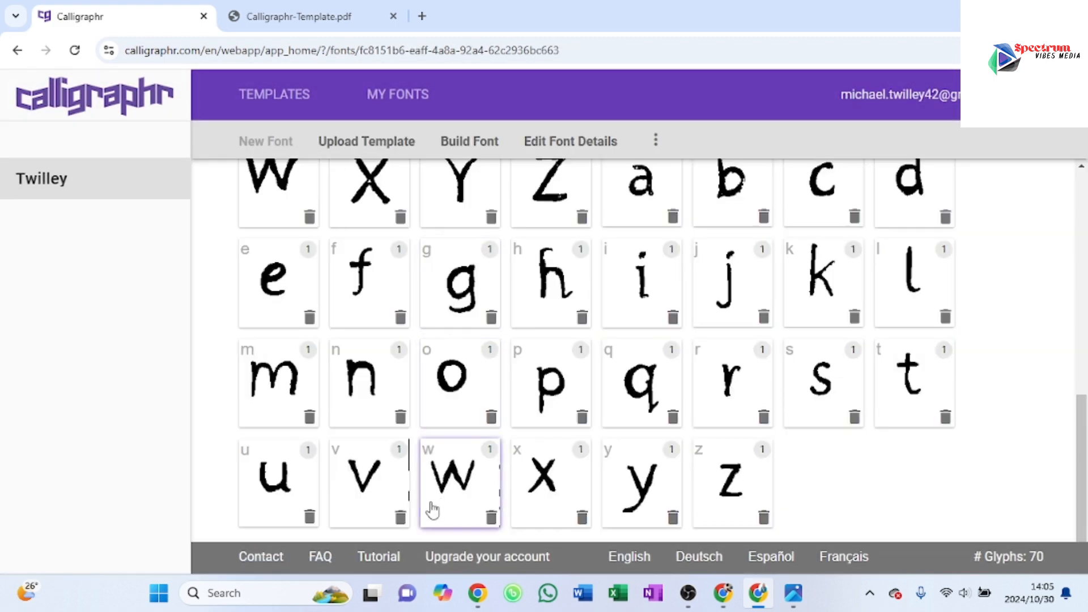
click(368, 495)
click(335, 388)
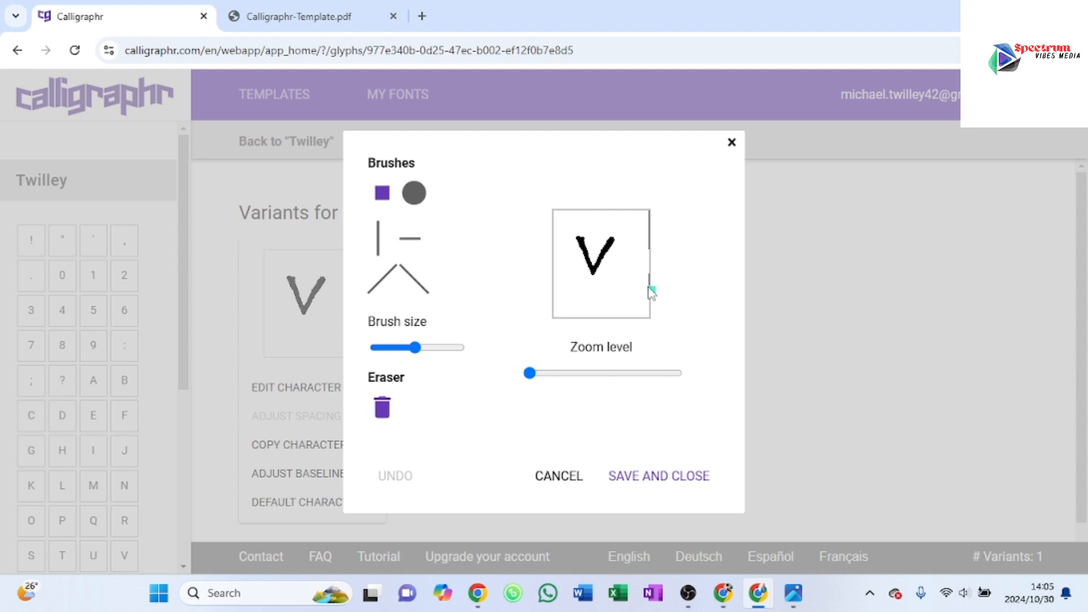
drag(651, 292, 654, 265)
drag(652, 245, 655, 218)
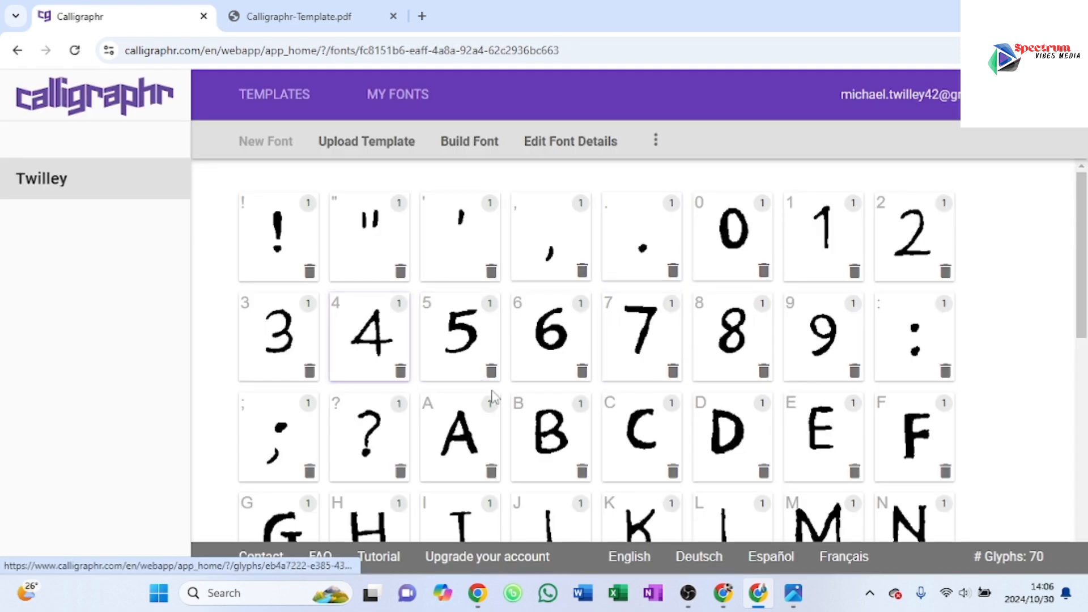
Step: Look over the font's characters in the overview, then open the font details and save them
scroll(613, 396, down, 3)
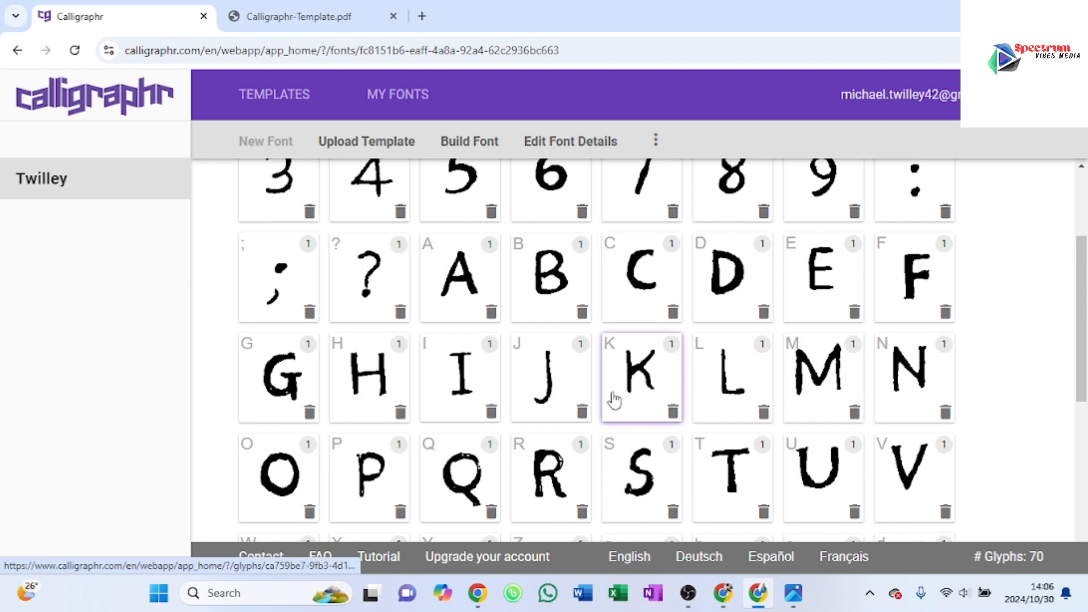
scroll(614, 400, down, 6)
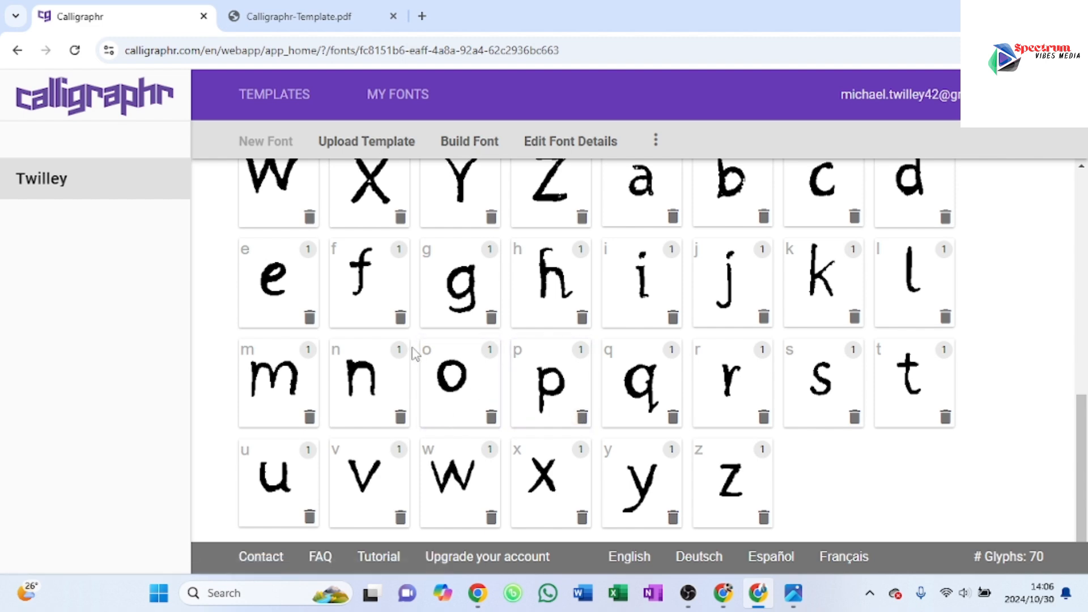
scroll(417, 352, up, 10)
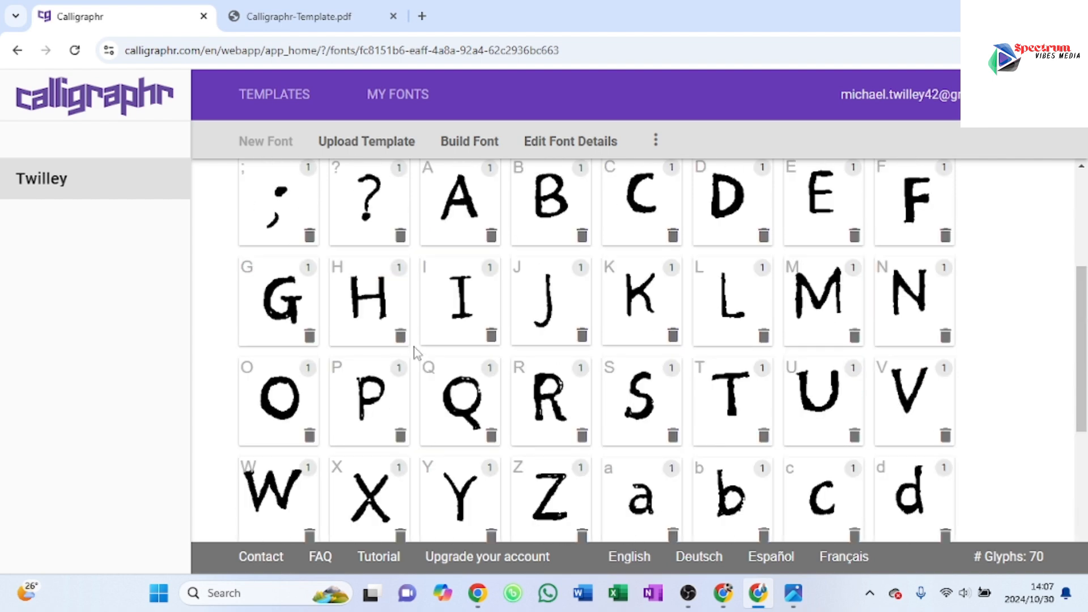
scroll(415, 347, down, 10)
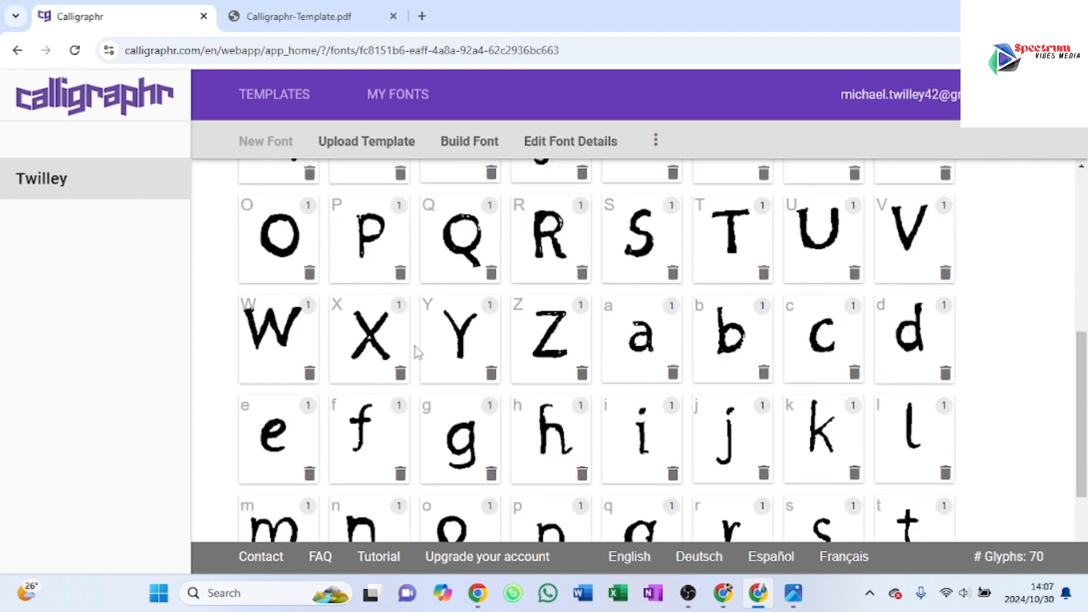
scroll(423, 345, up, 10)
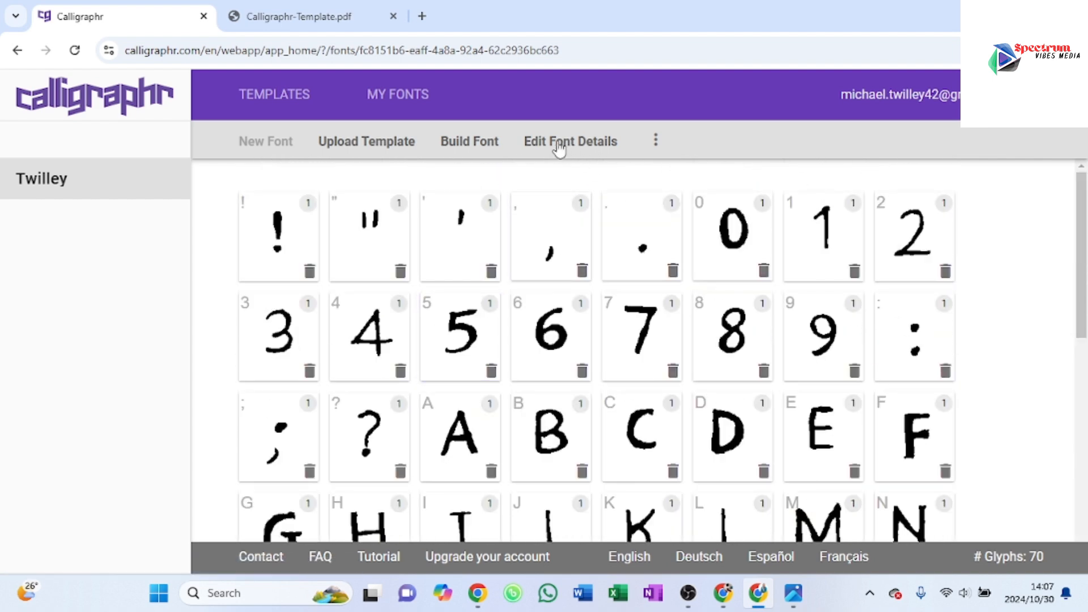
click(580, 143)
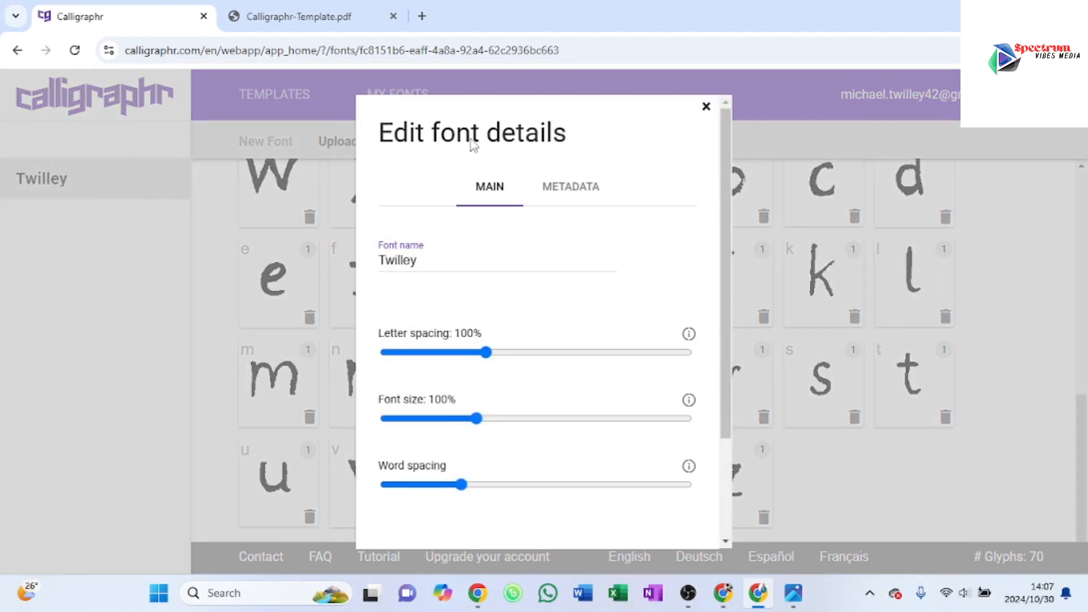
scroll(592, 419, down, 3)
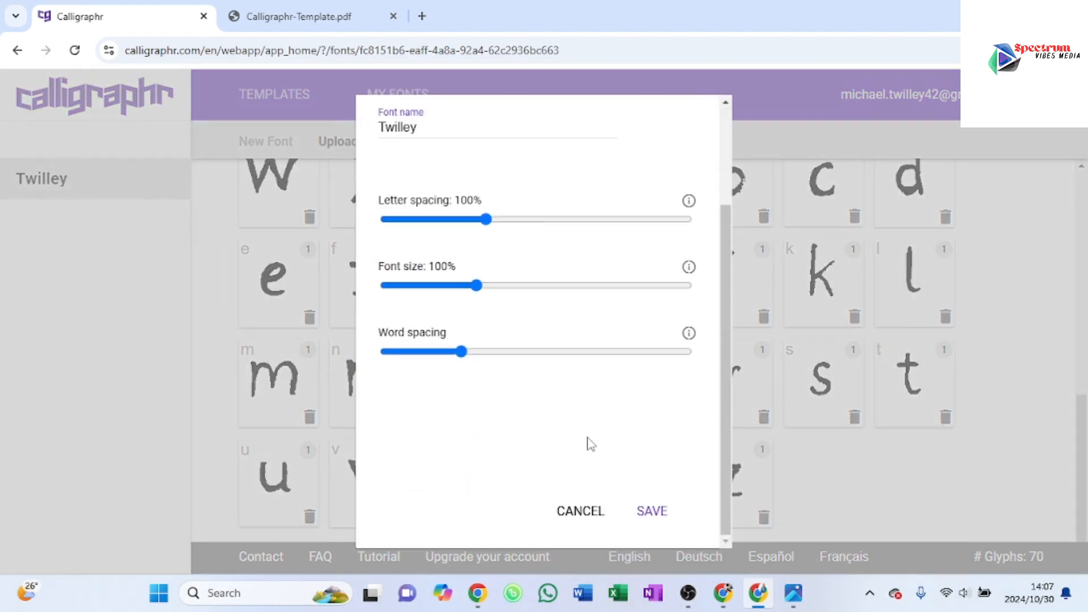
click(650, 512)
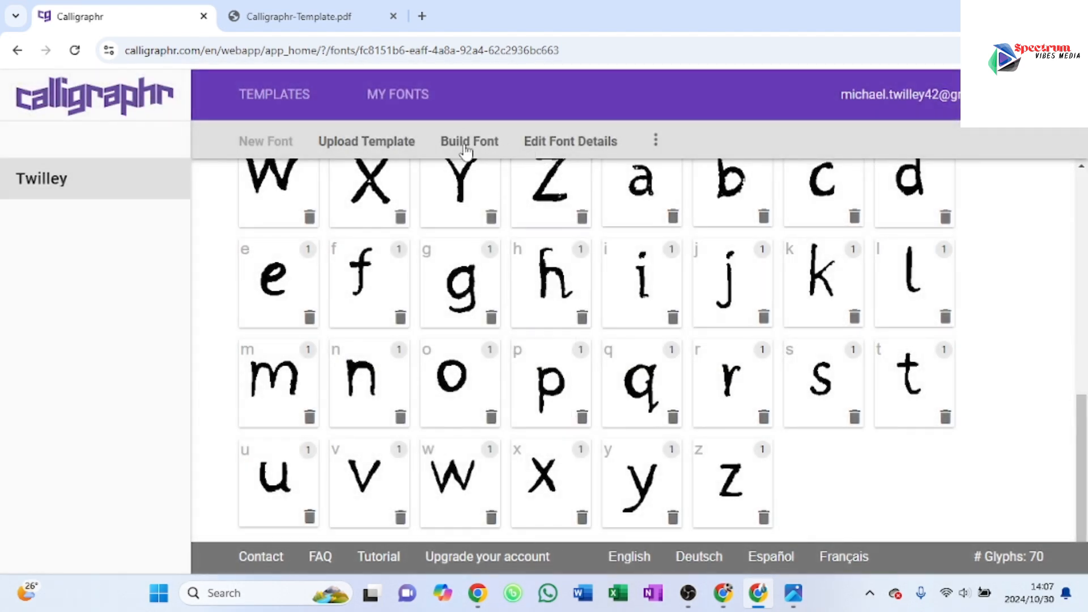
Step: Open the font's baseline and size adjustment and shift the exclamation mark along the alphabet to the letters around L
click(656, 141)
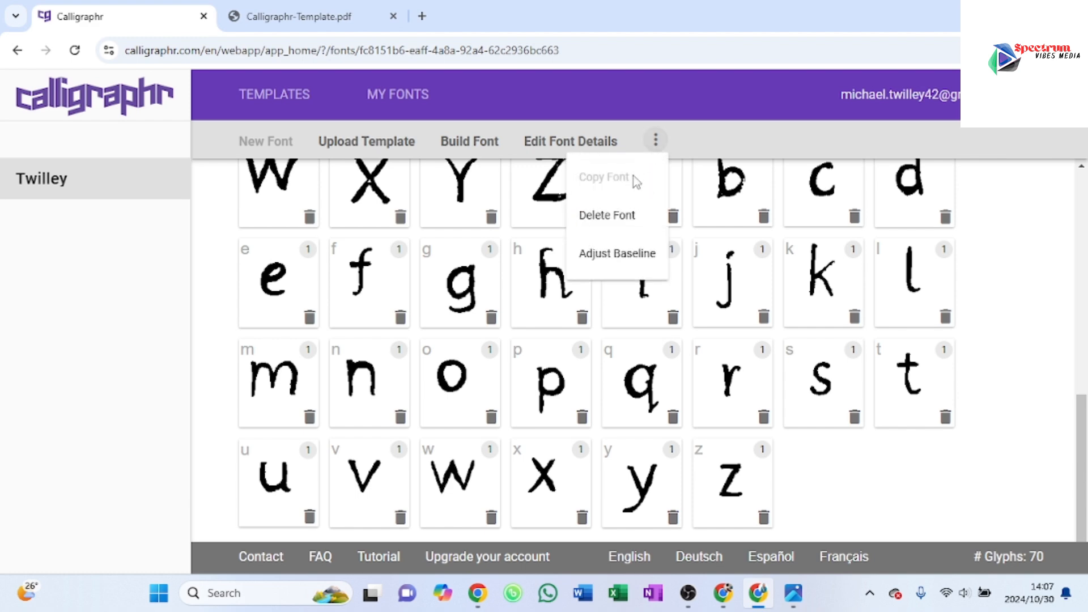
click(610, 259)
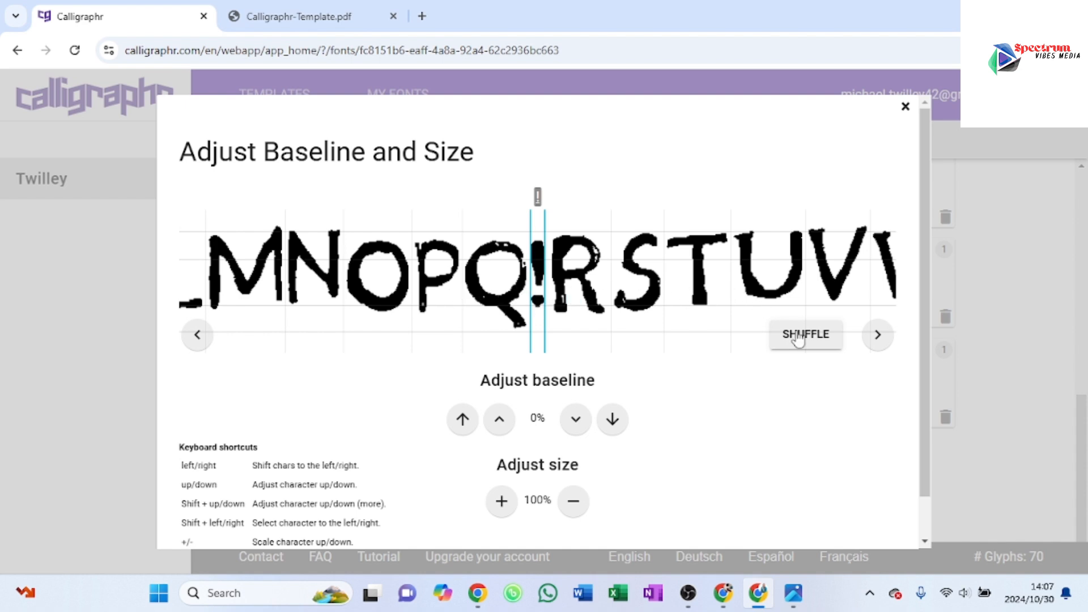
click(880, 340)
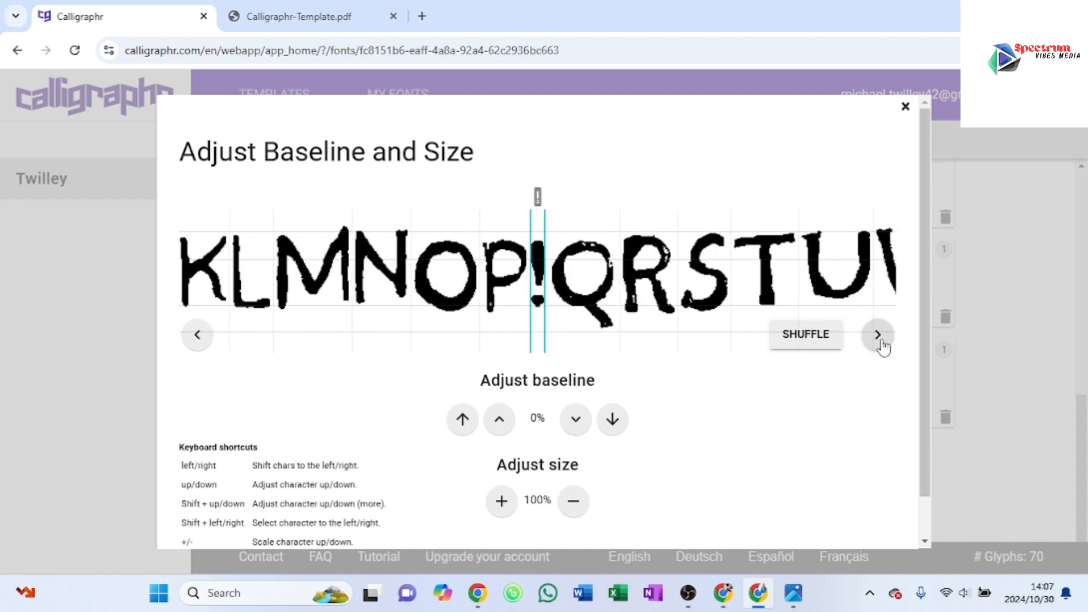
click(881, 345)
click(882, 345)
click(881, 344)
click(880, 342)
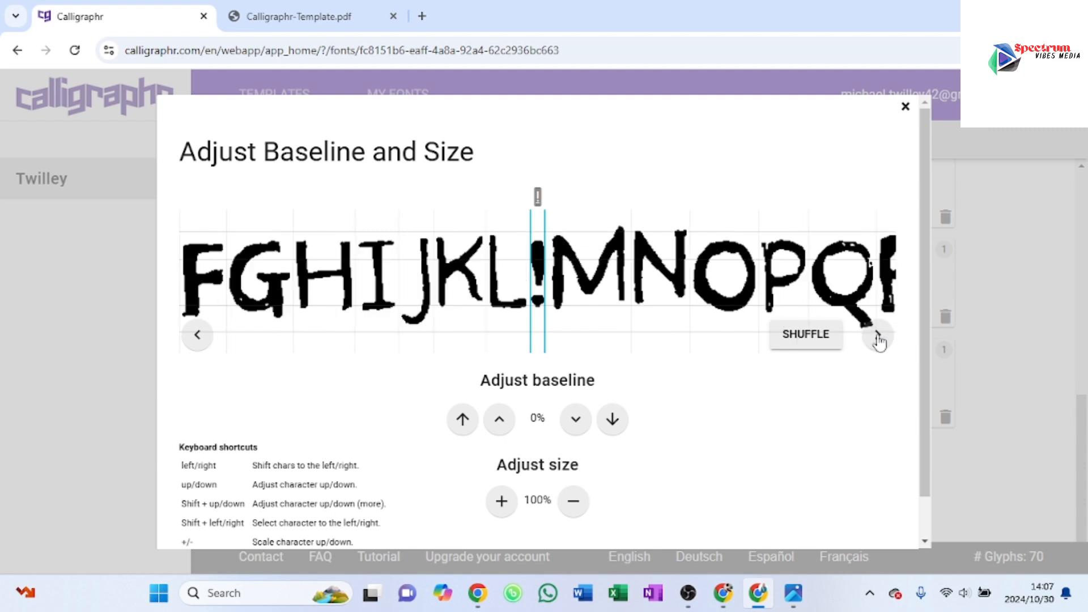
click(878, 340)
Step: Select the uppercase M and set its baseline adjustment to 2%
click(612, 288)
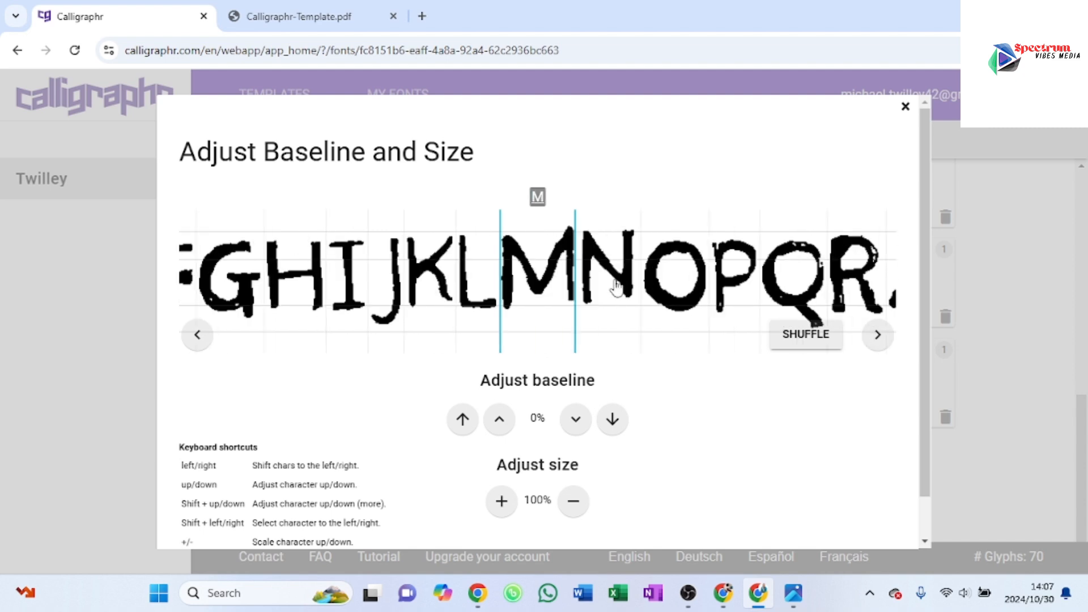
click(576, 423)
click(575, 422)
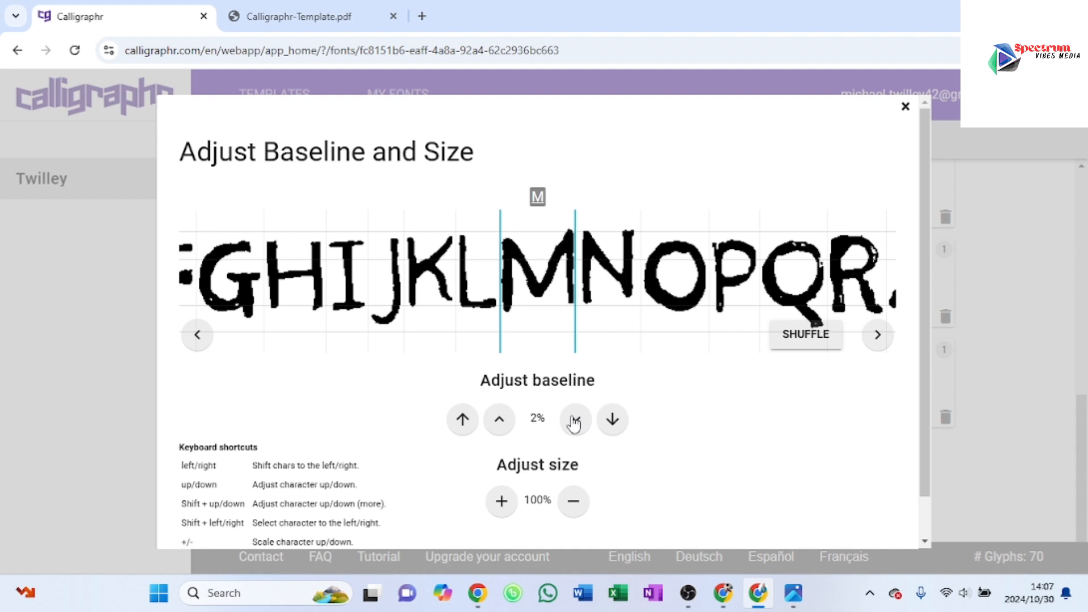
click(575, 423)
click(576, 423)
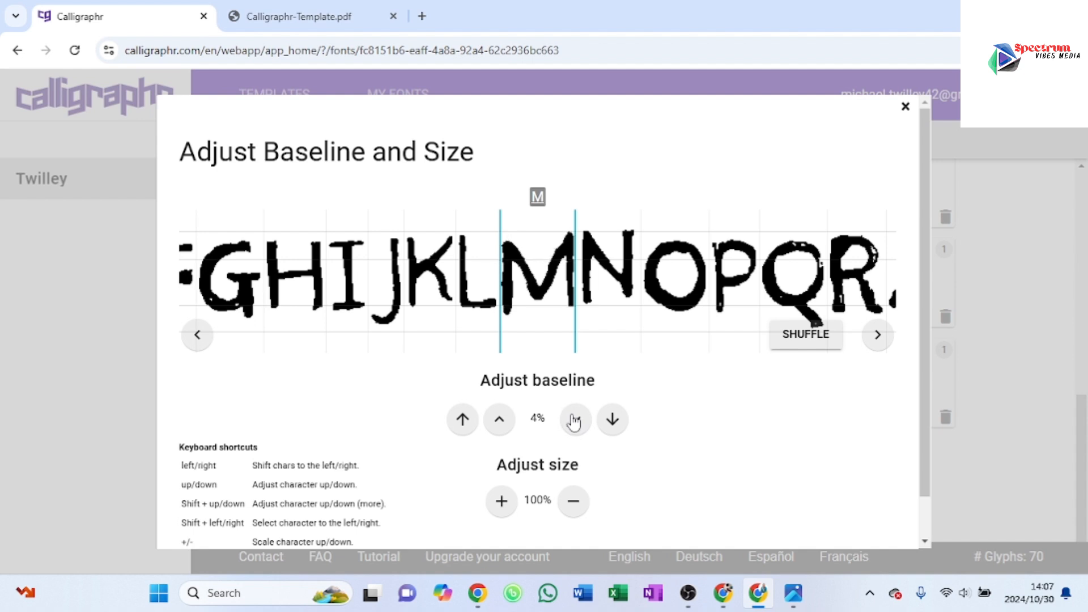
click(499, 422)
click(499, 422)
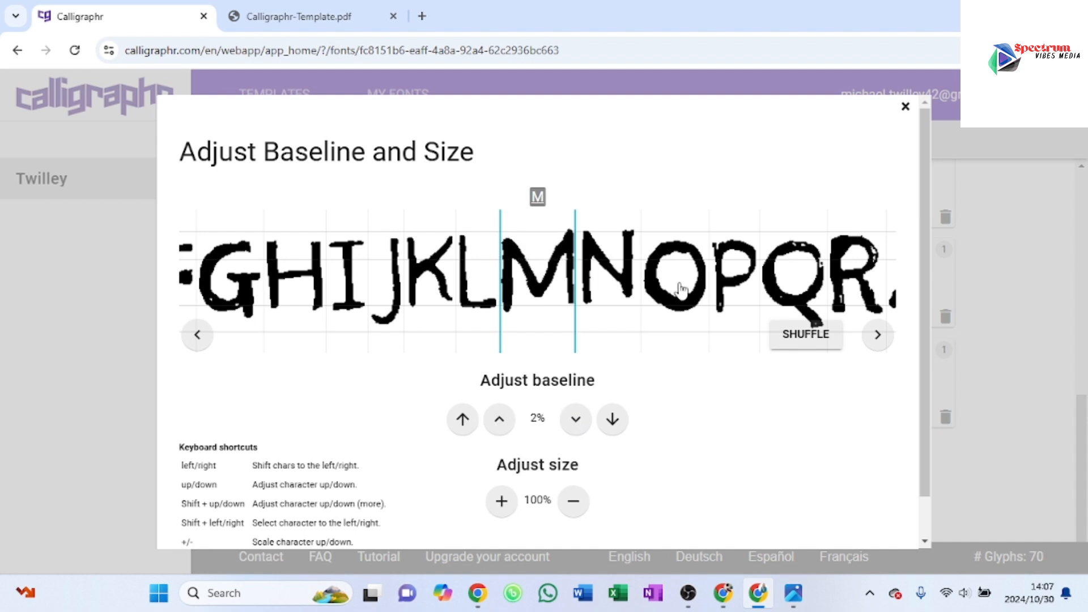
Step: Select the uppercase O and set its baseline adjustment to -4%
click(679, 307)
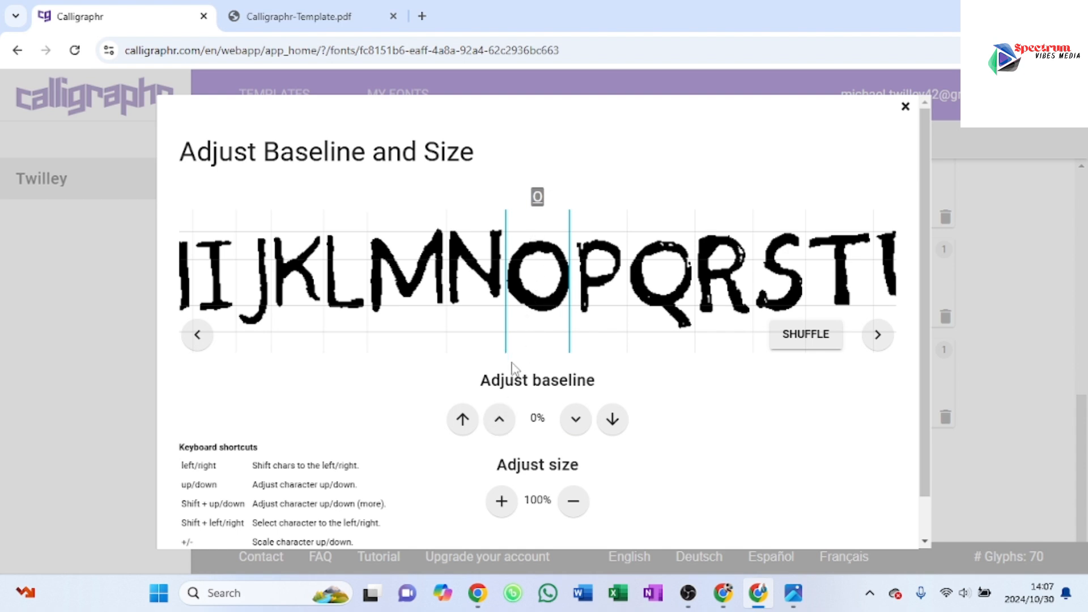
click(501, 421)
click(501, 421)
click(501, 421)
click(502, 422)
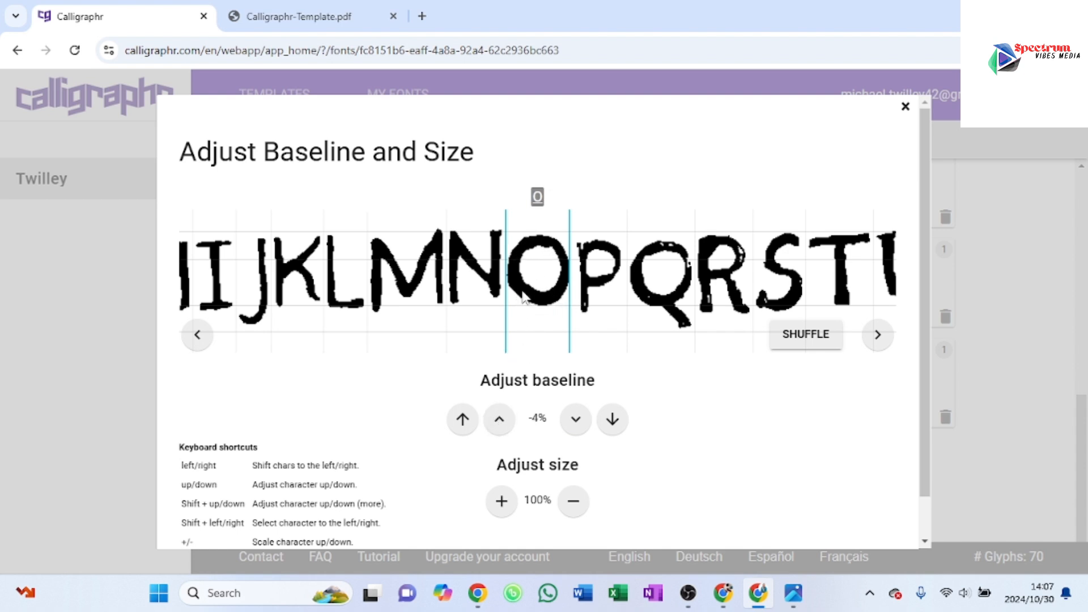
Step: Set the uppercase Q's baseline adjustment to -3% and shift it between the N and O for comparison
click(656, 299)
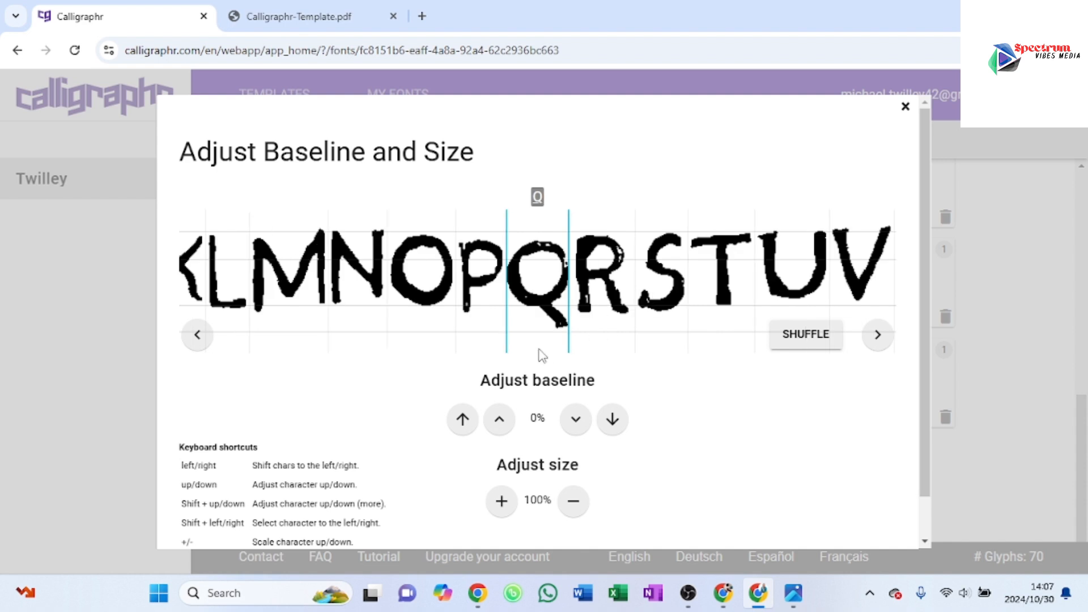
click(499, 418)
click(499, 419)
click(499, 418)
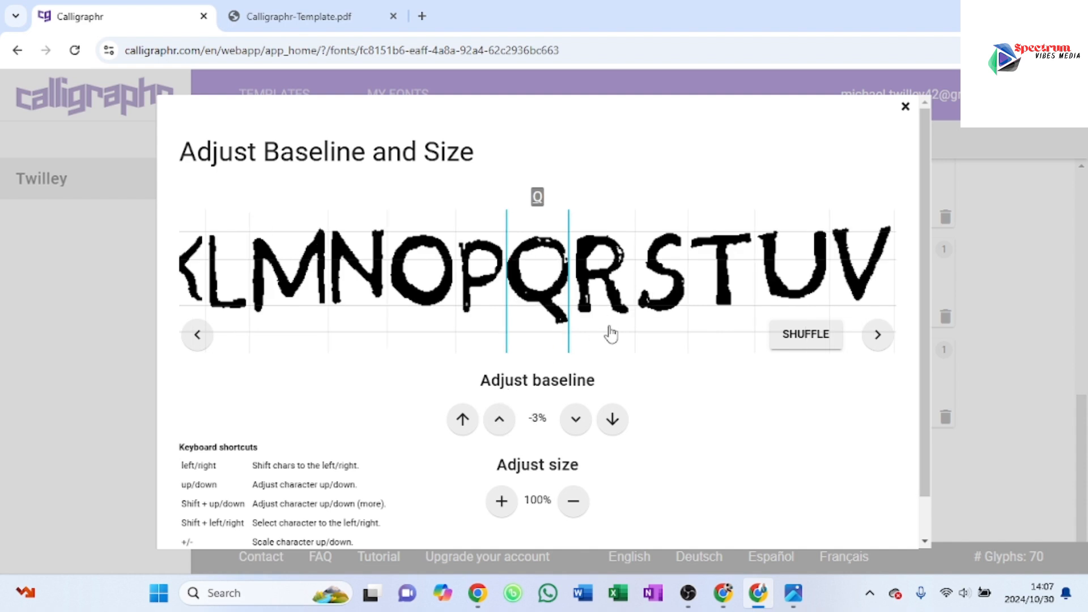
click(878, 336)
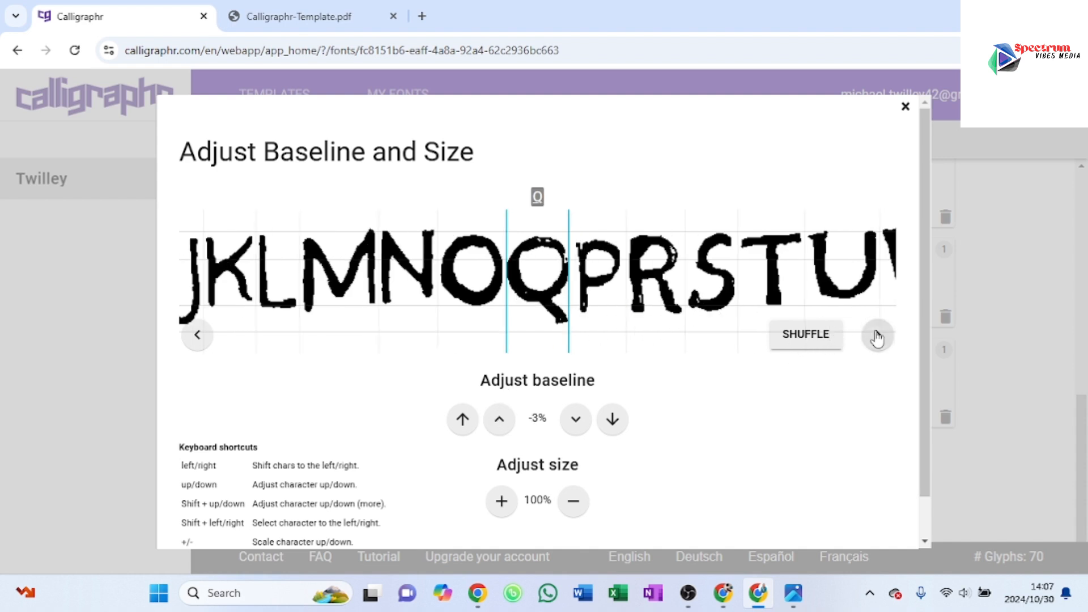
click(877, 336)
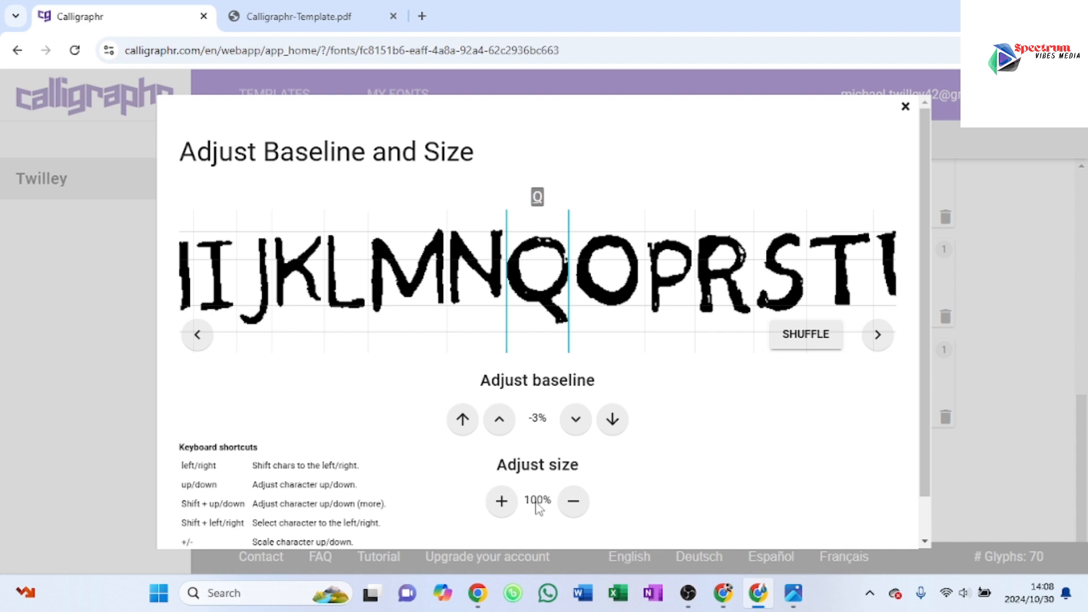
Step: Try scaling the uppercase Q down to 60% and restore its size to 100%
click(574, 503)
click(574, 503)
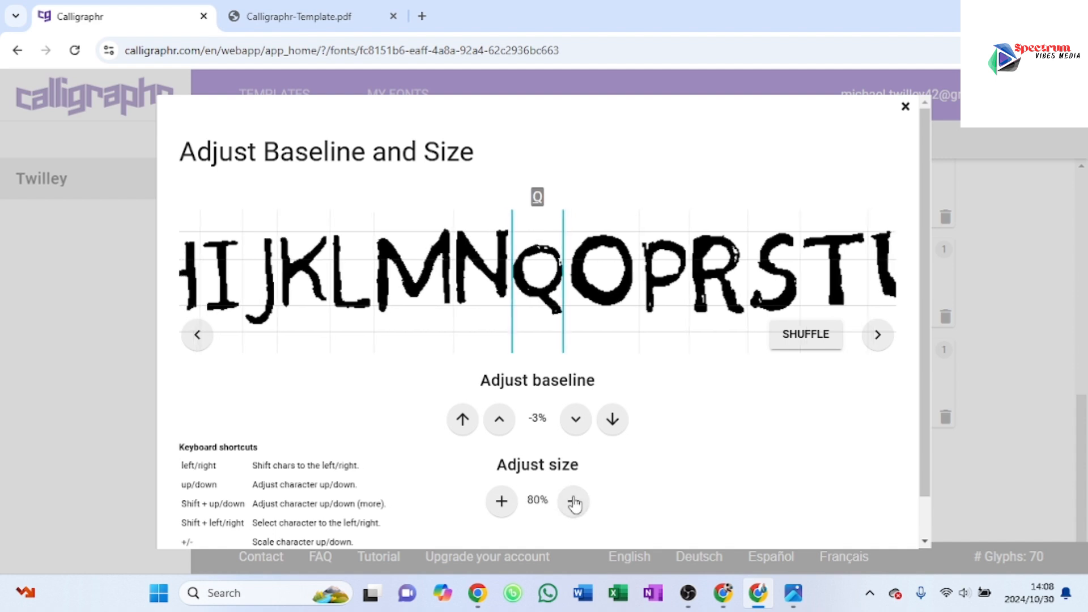
click(574, 501)
click(574, 502)
click(574, 502)
click(574, 502)
click(574, 502)
click(502, 504)
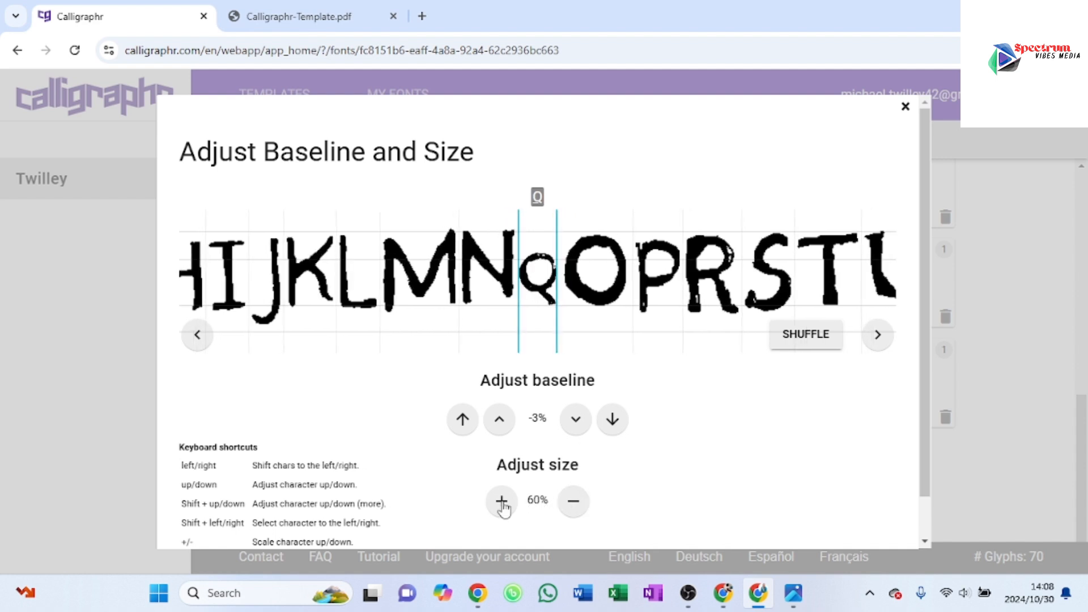
click(503, 504)
click(502, 504)
click(502, 504)
click(502, 504)
click(502, 504)
click(502, 504)
click(502, 504)
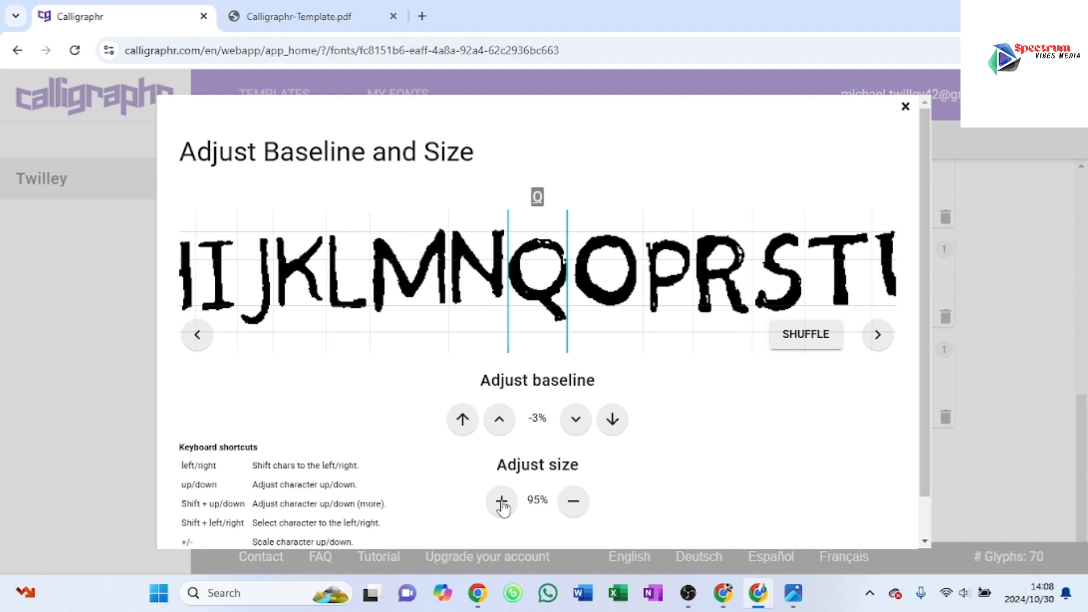
click(503, 504)
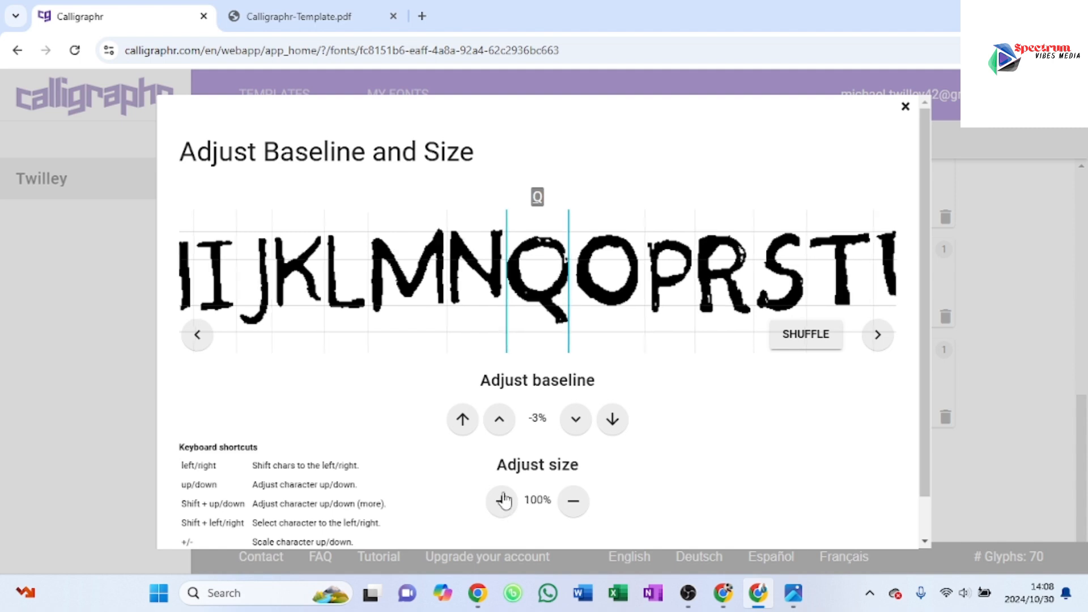
Step: Set the uppercase Q's baseline adjustment to -5% and save the baseline adjustments
click(499, 419)
click(499, 420)
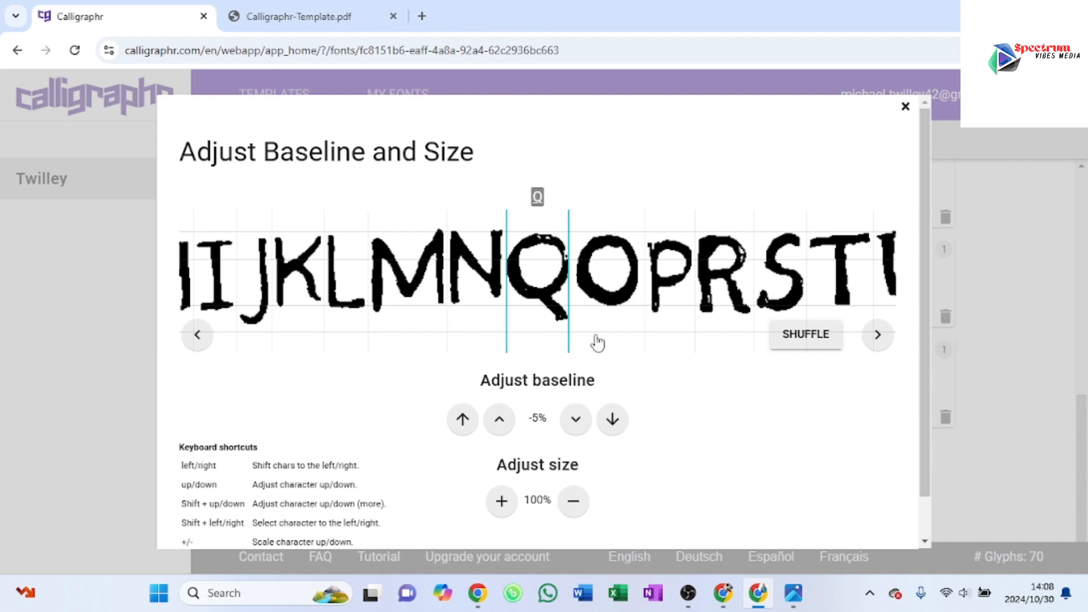
scroll(746, 295, down, 1)
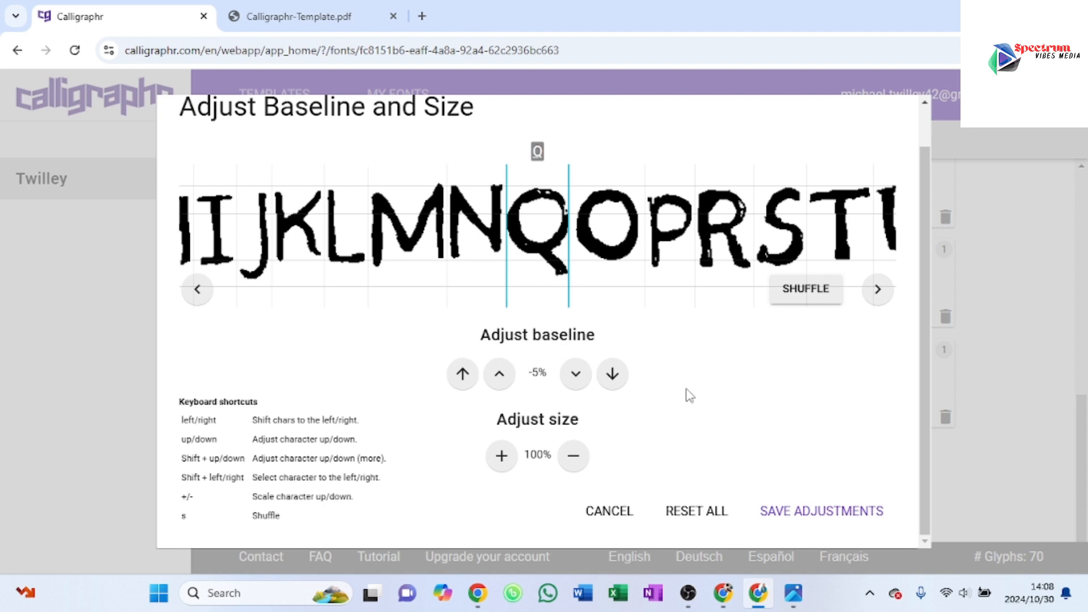
click(787, 512)
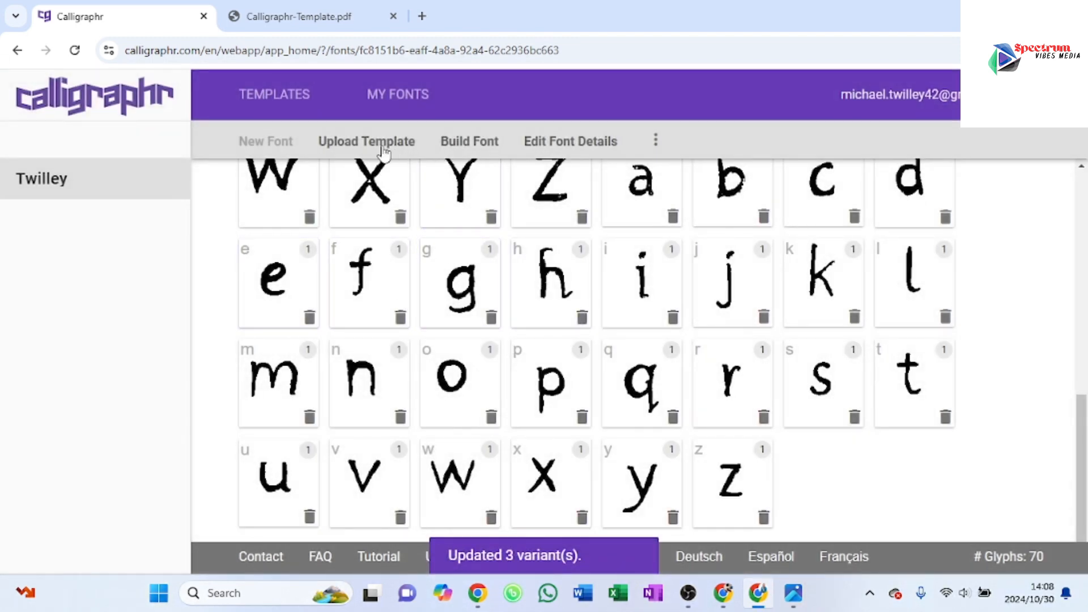
Step: Build the font using its existing font name
click(470, 141)
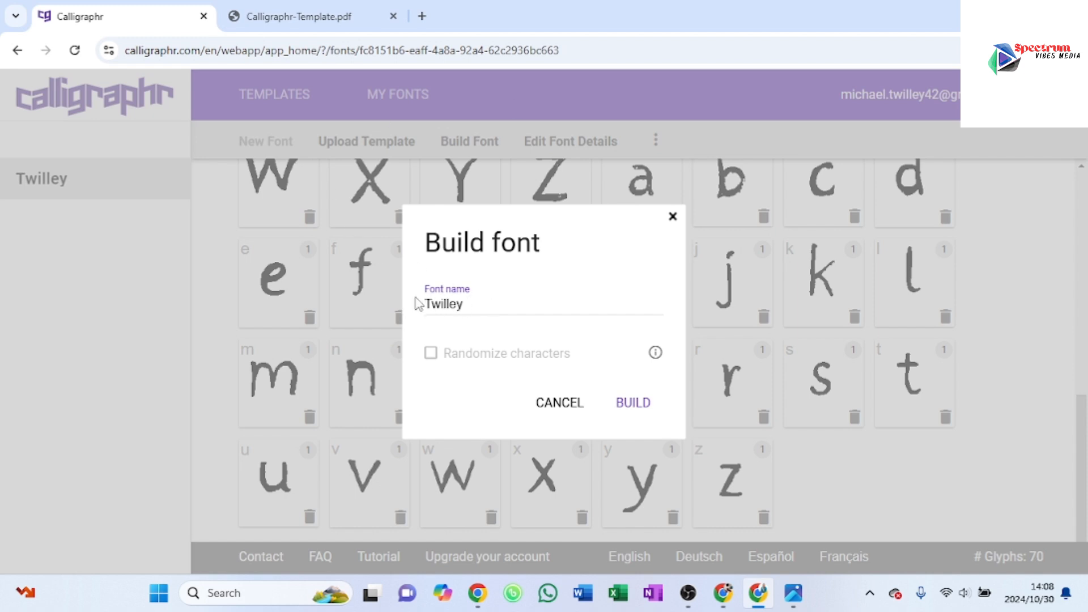
click(631, 406)
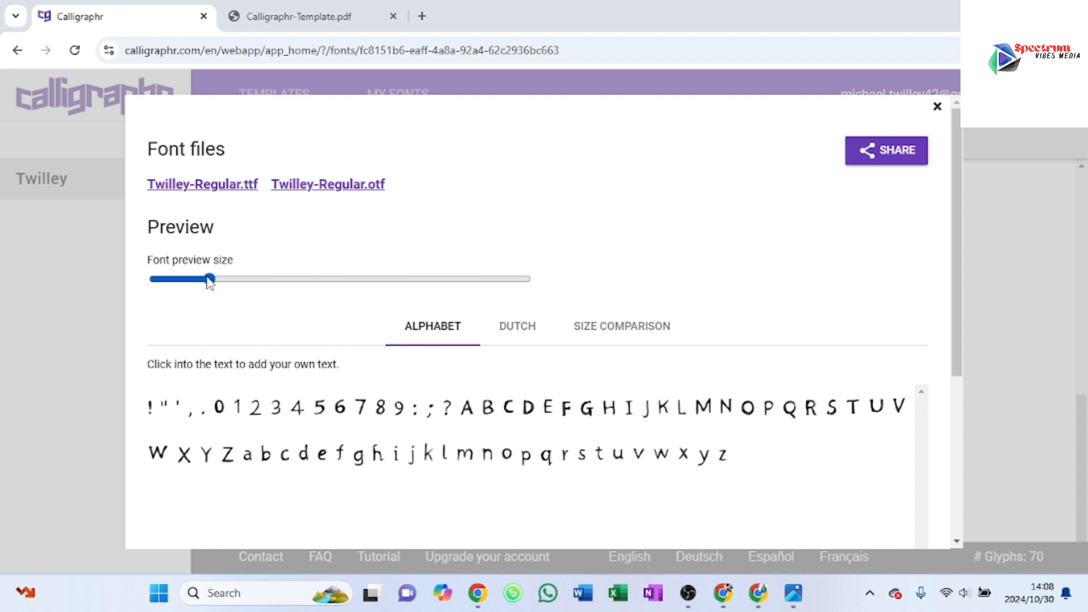
Step: Enlarge the built font's preview and examine the letters in the alphabet sample
click(276, 280)
click(305, 279)
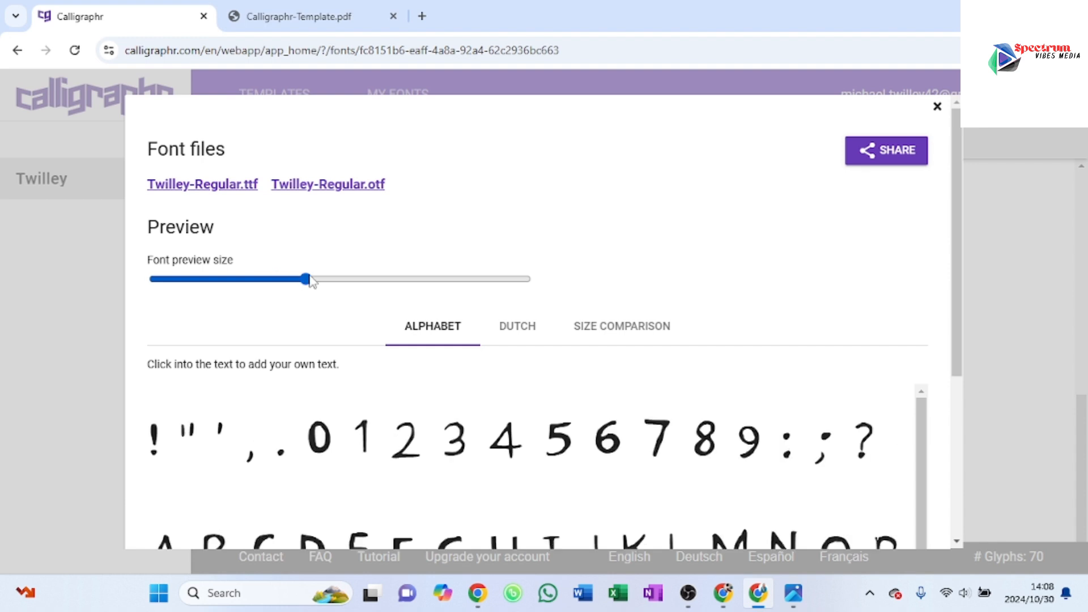
click(332, 279)
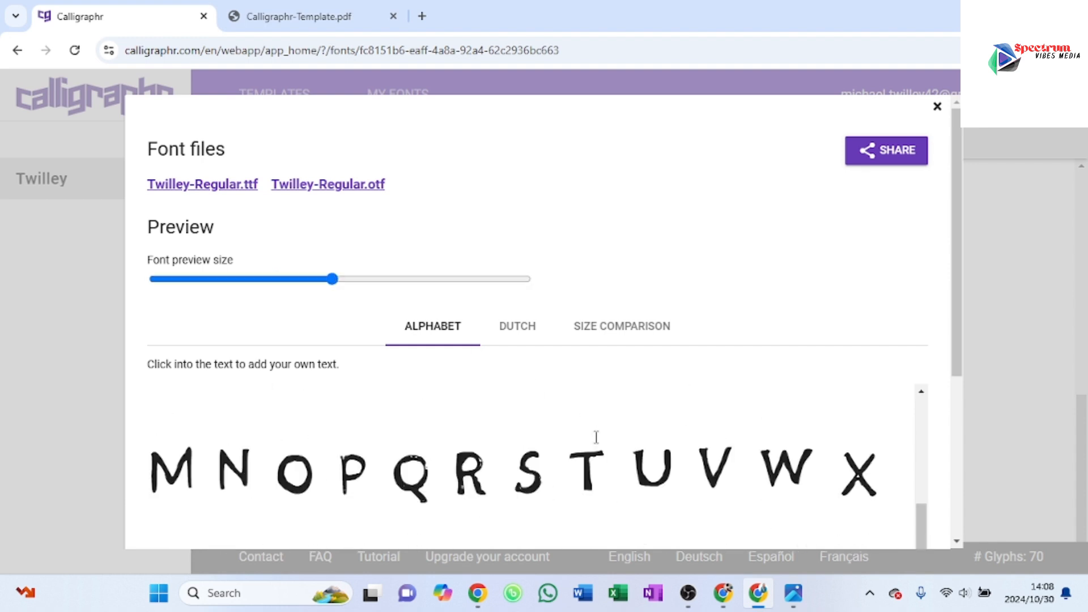
scroll(597, 437, down, 2)
click(439, 280)
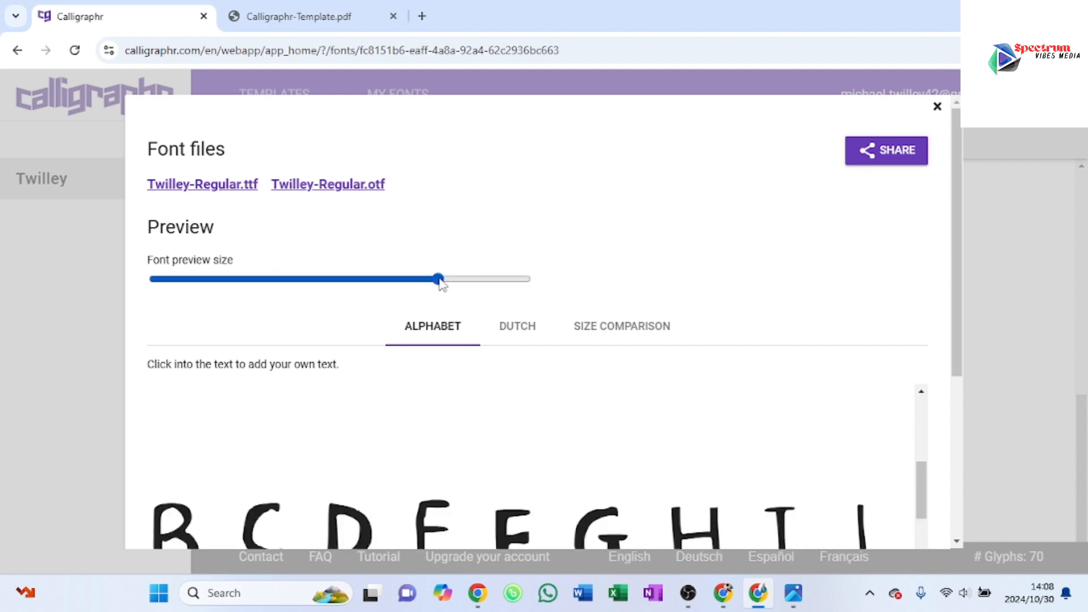
scroll(551, 434, down, 4)
scroll(551, 434, up, 4)
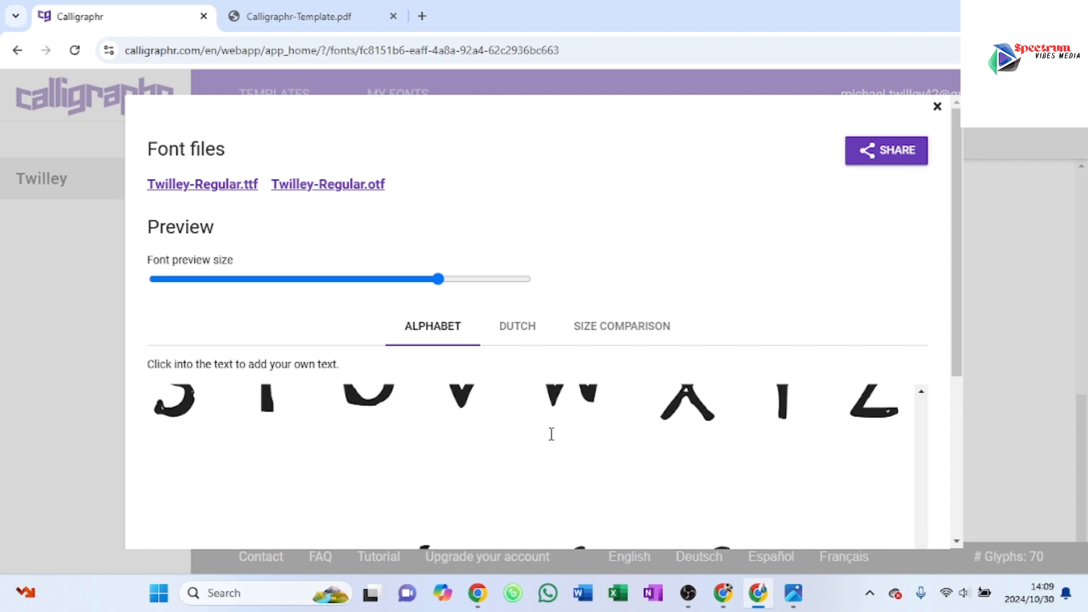
Step: Reduce the font preview size and examine the full alphabet sample, from the punctuation and digits to the lowercase letters
click(318, 280)
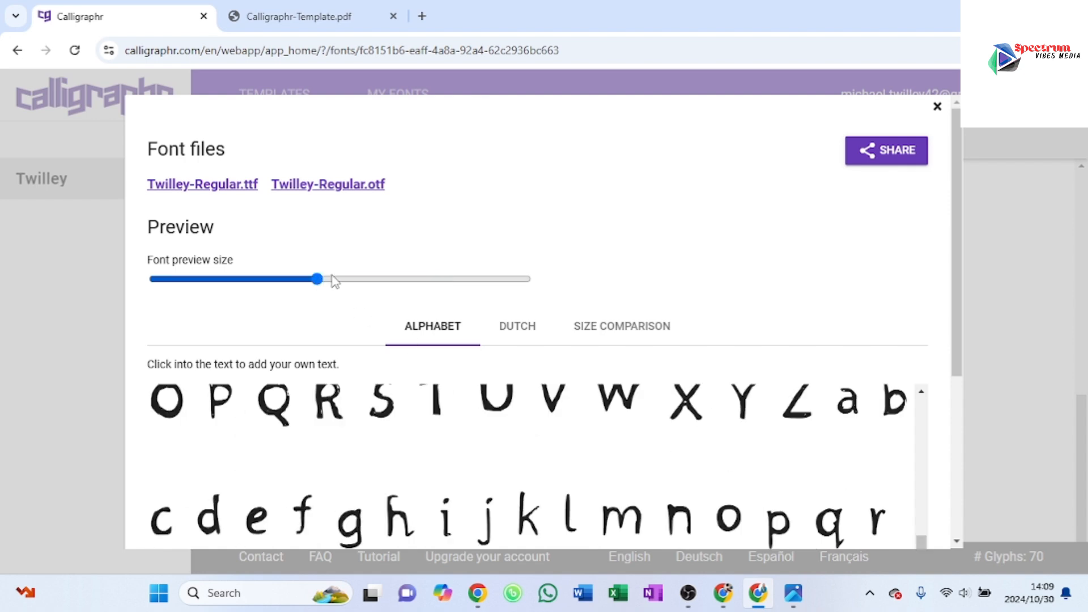
click(285, 280)
scroll(528, 437, down, 2)
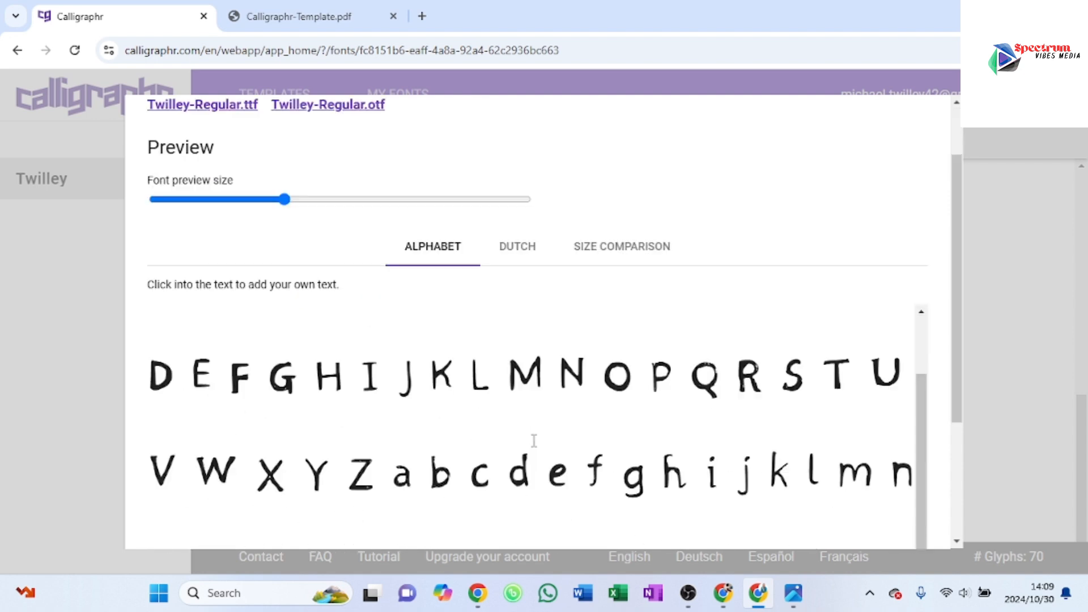
scroll(391, 413, down, 1)
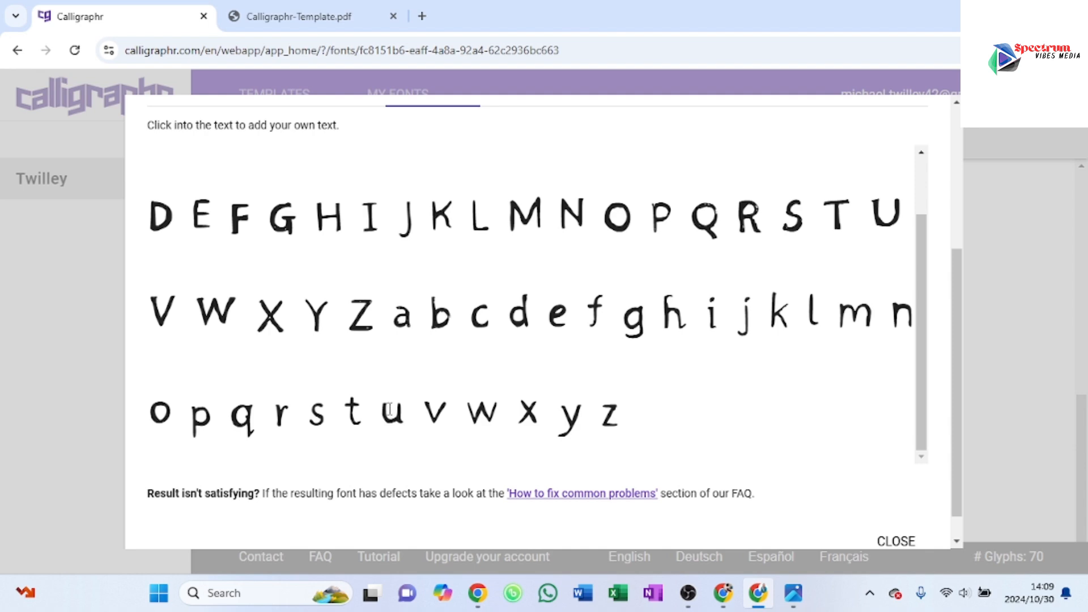
scroll(390, 408, up, 5)
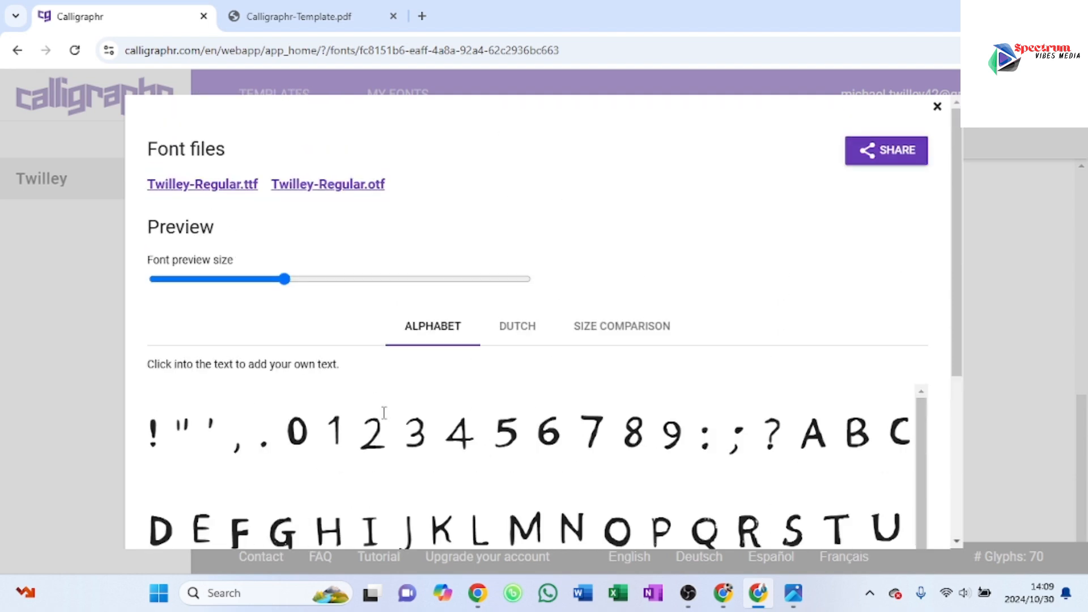
scroll(373, 406, down, 2)
scroll(373, 406, up, 2)
Step: Download the built font as an OTF file and cancel the duplicate download
click(333, 189)
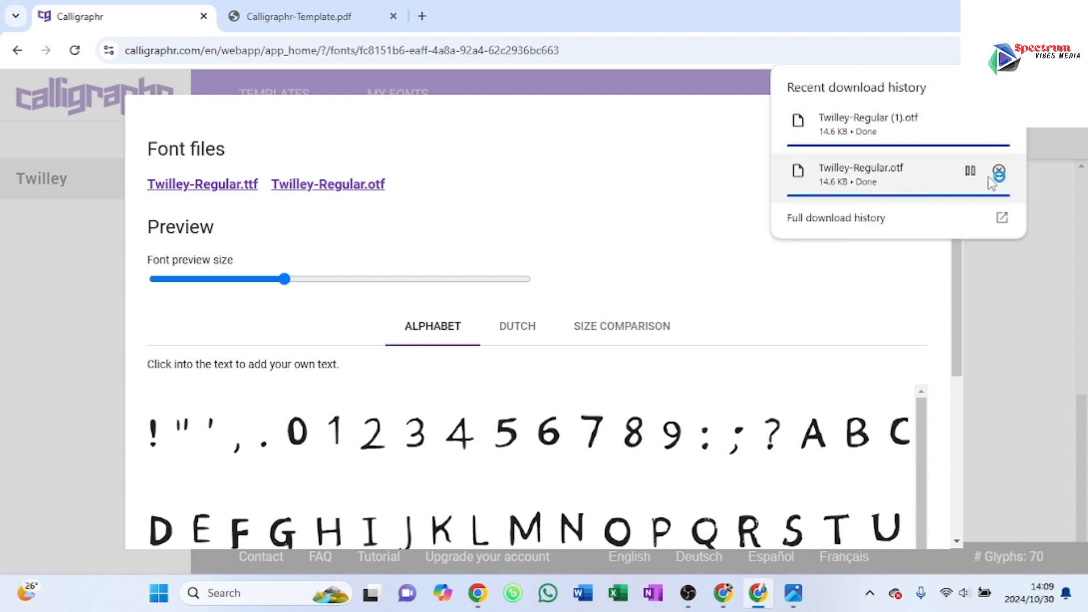
click(998, 172)
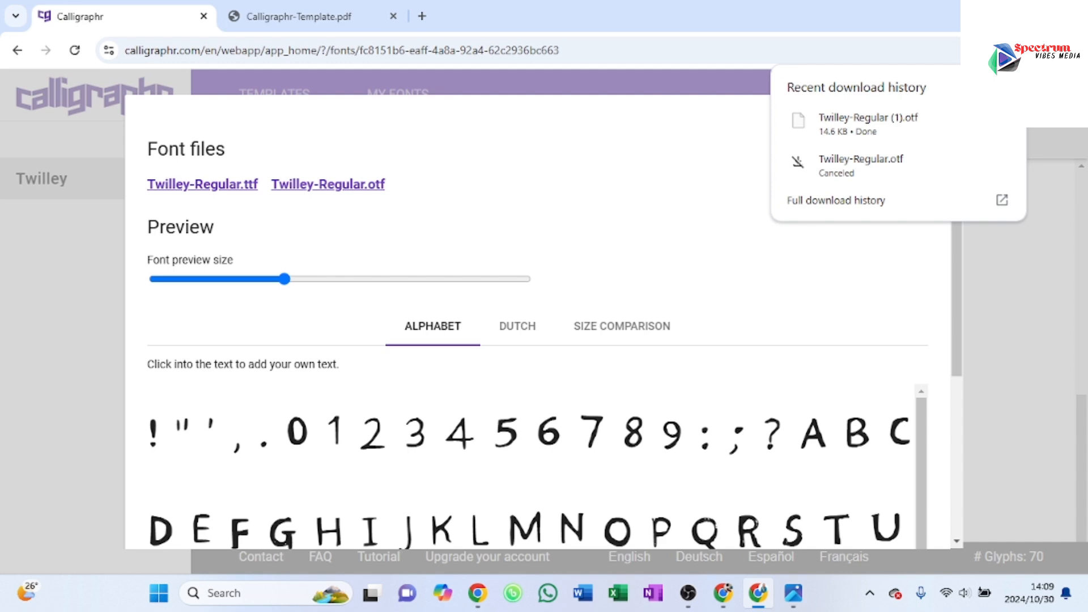
Step: Place the downloaded OTF font file from the Downloads folder on the desktop and dismiss the folder window
key(super+d)
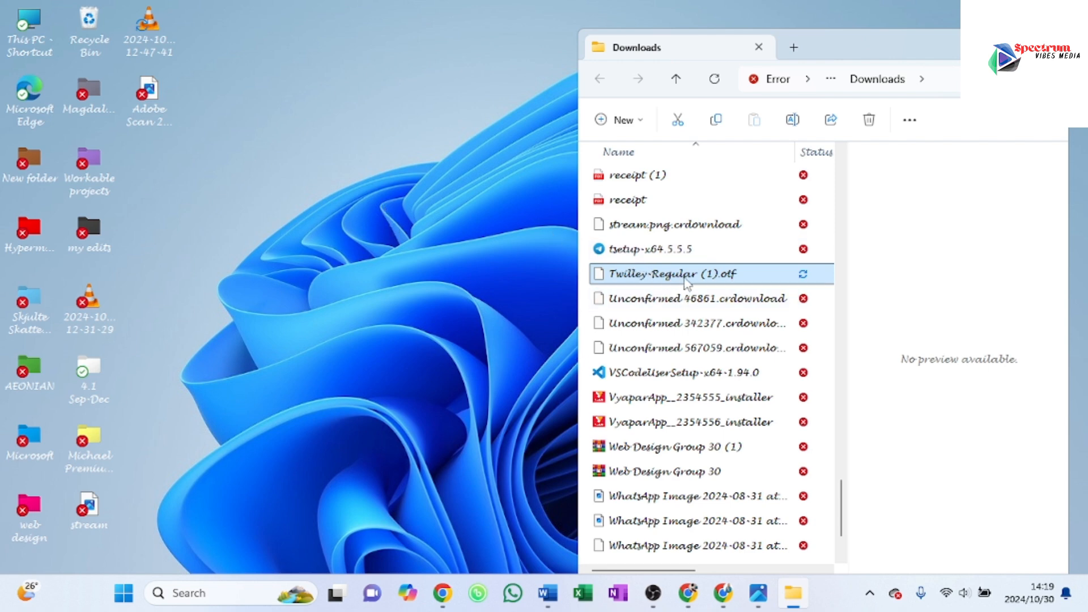
drag(251, 242, 220, 243)
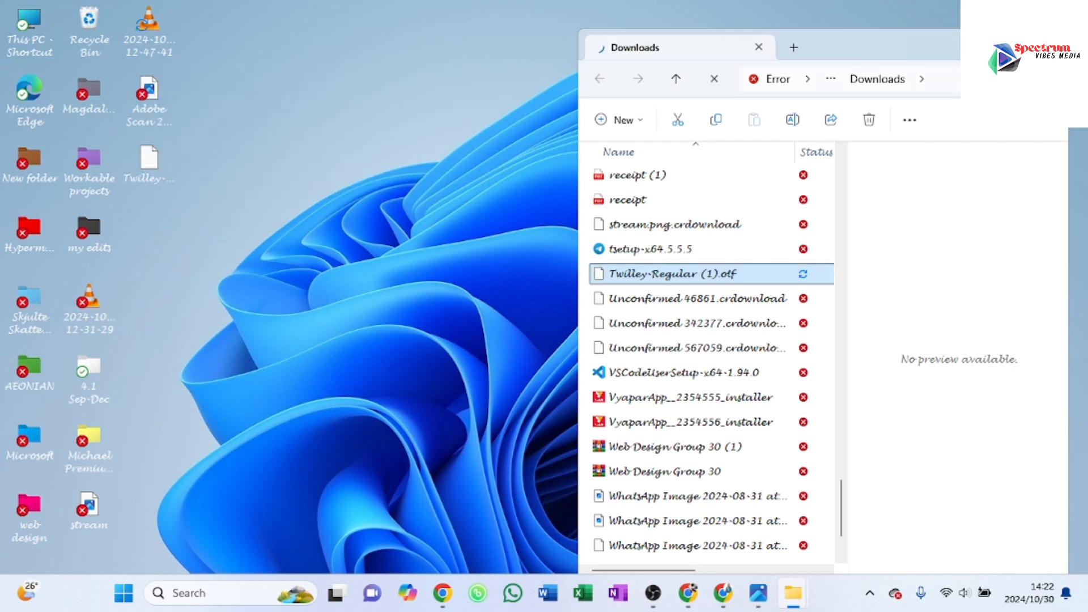
click(973, 47)
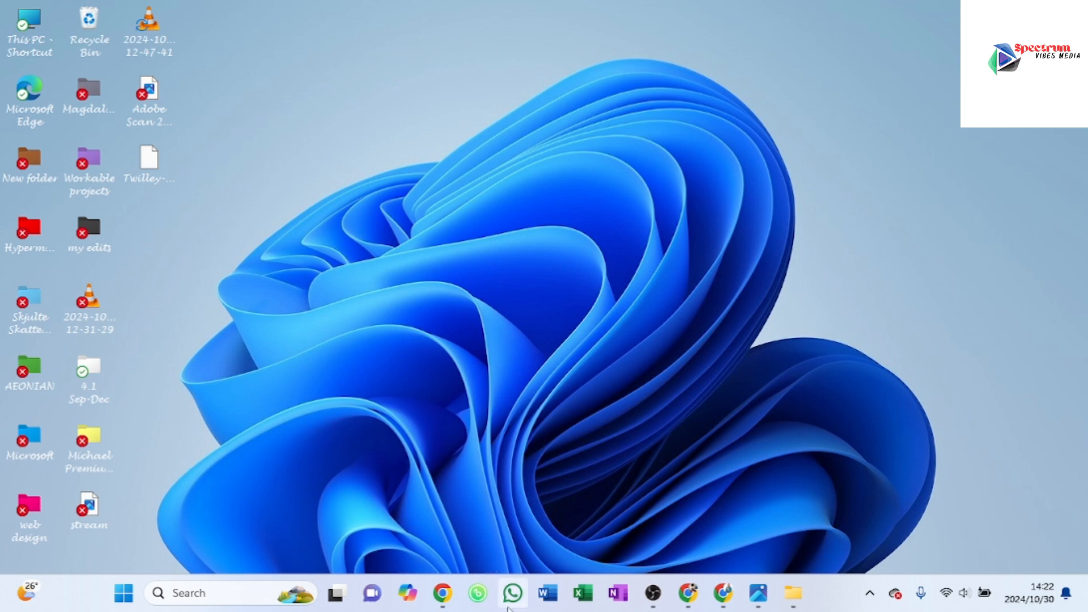
Step: Search Windows for the Control Panel and open it
click(231, 592)
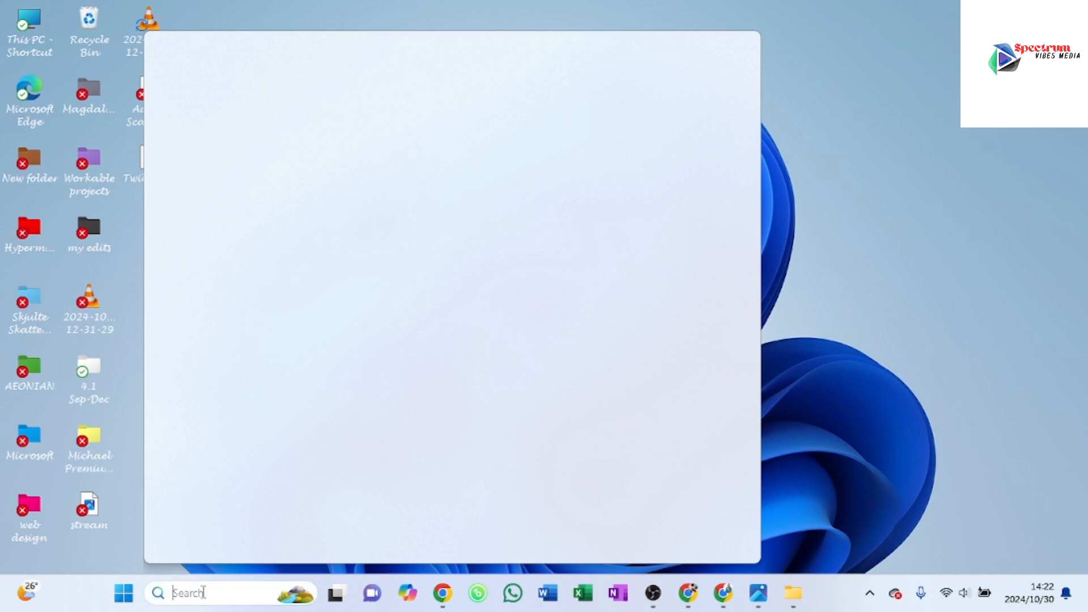
text(COTRO)
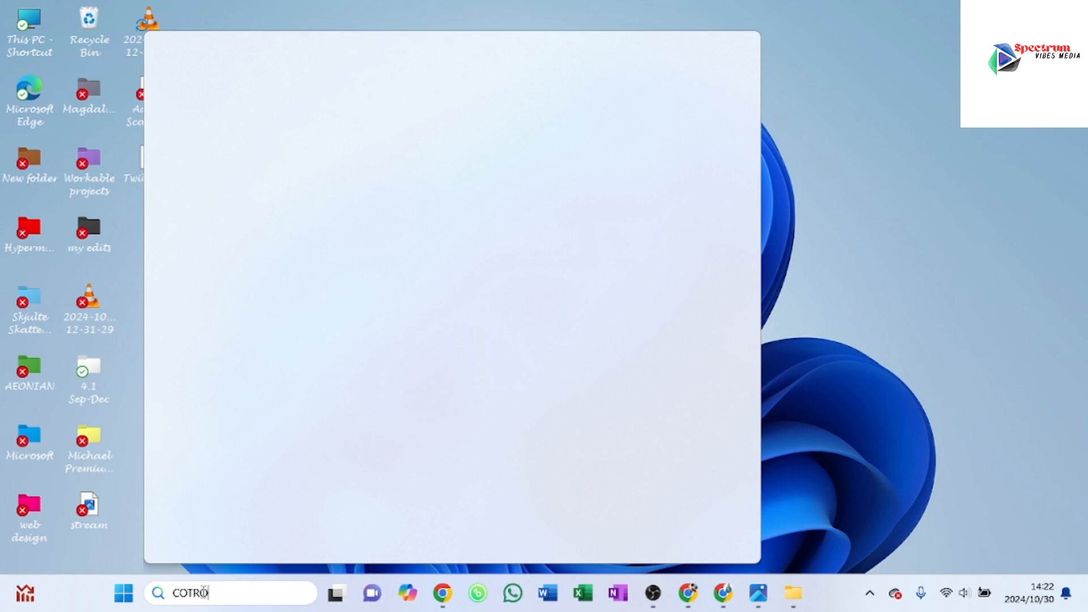
key(BackSpace)
key(BackSpace)
key(BackSpace)
key(BackSpace)
text(CONTROL PANNEL)
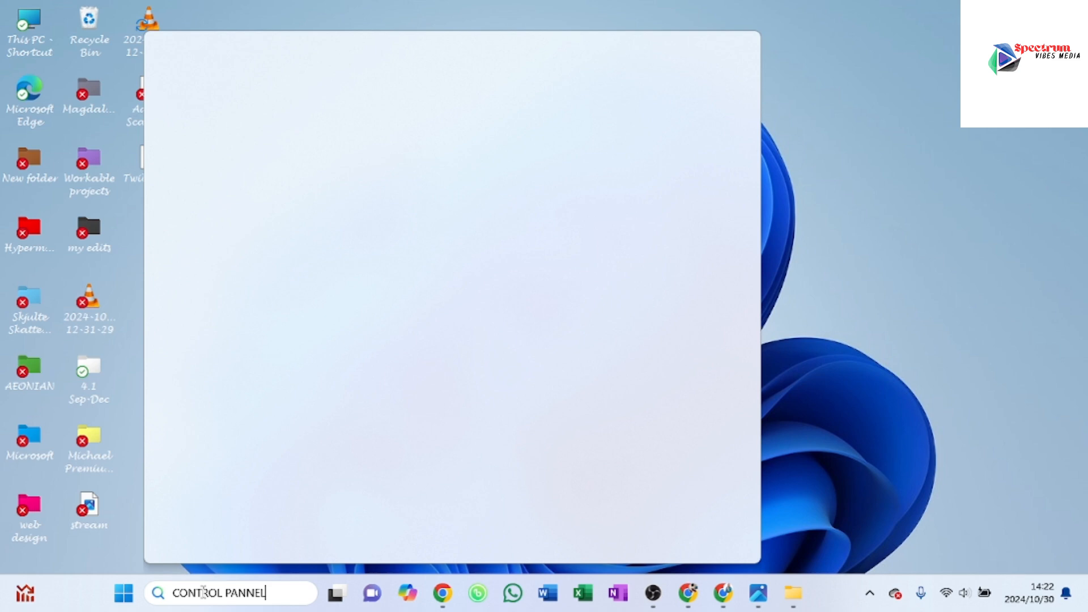
key(Return)
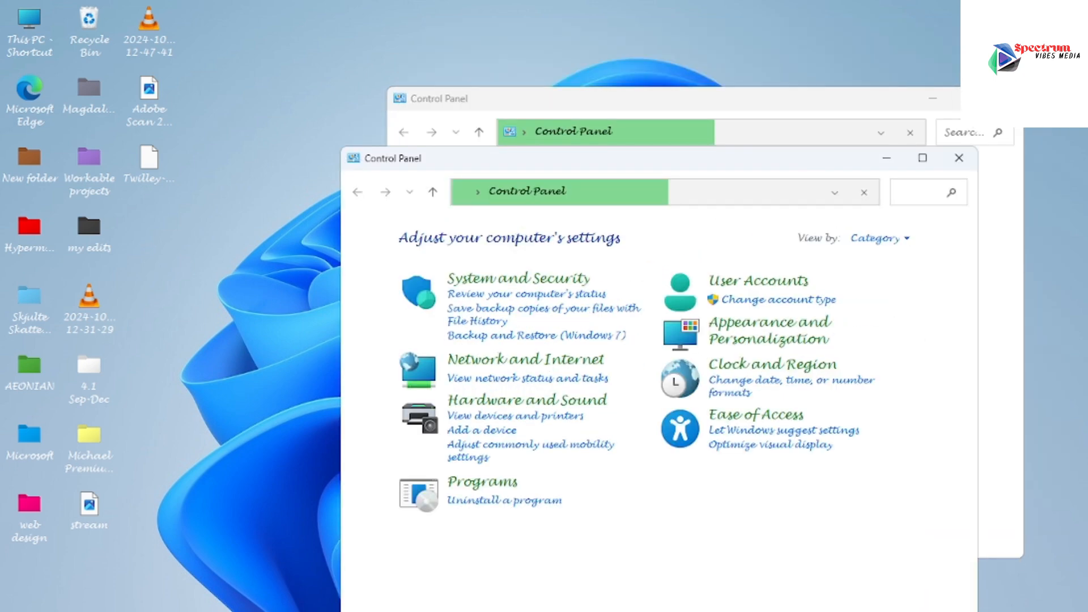
Step: Open the Fonts folder under Appearance and Personalization and look through the installed fonts
drag(773, 169, 794, 80)
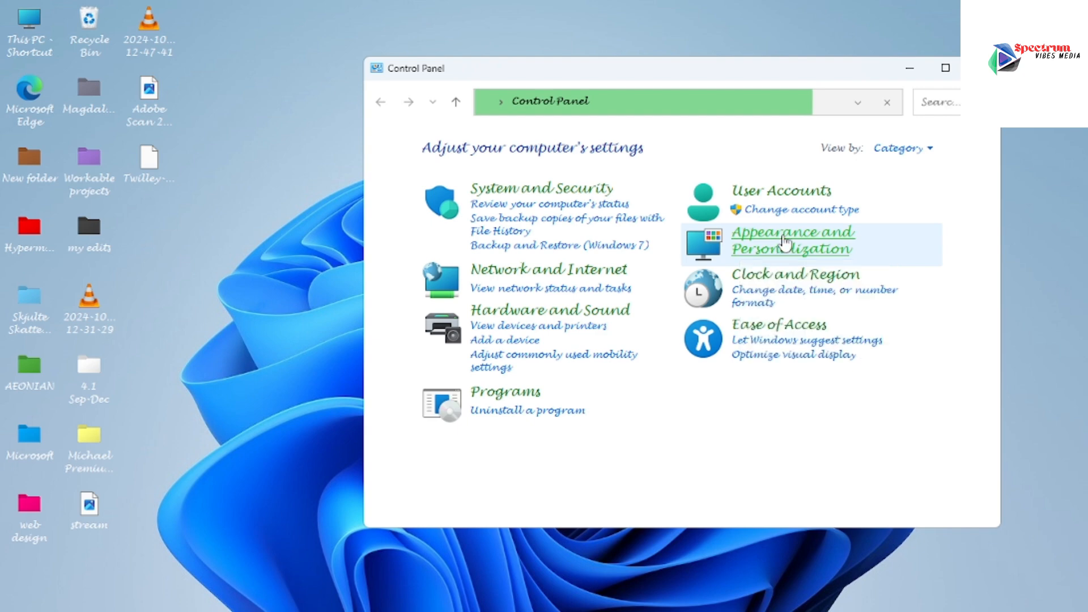
click(785, 247)
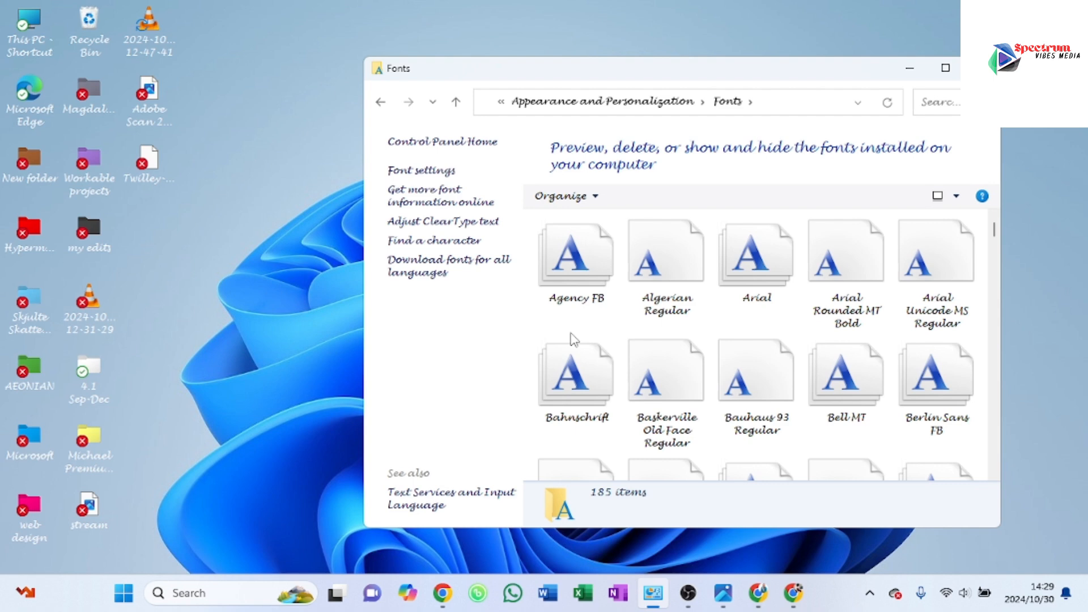
scroll(640, 390, down, 10)
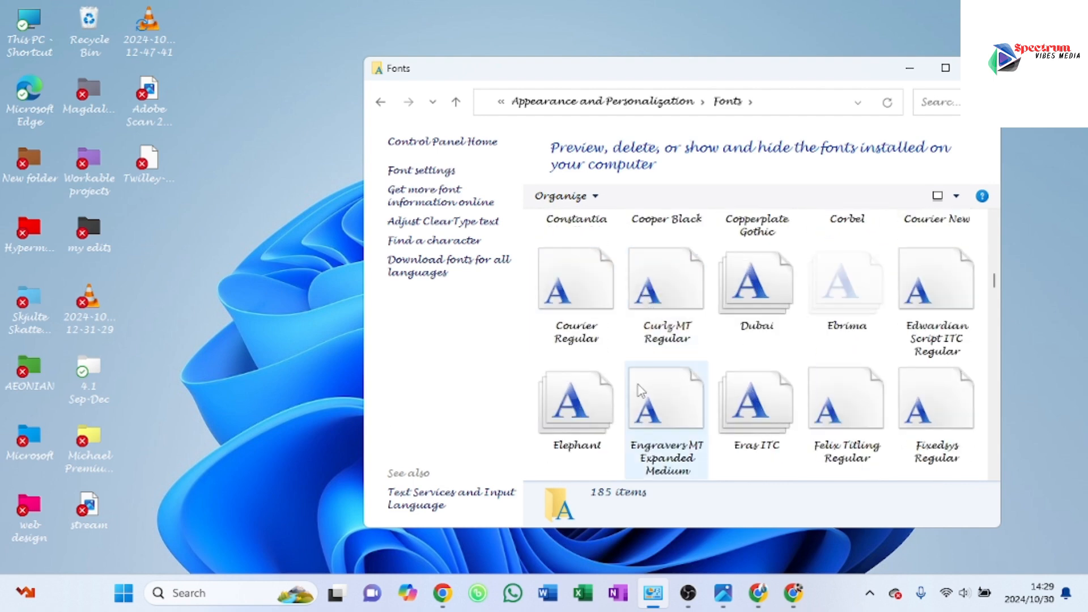
scroll(640, 390, down, 10)
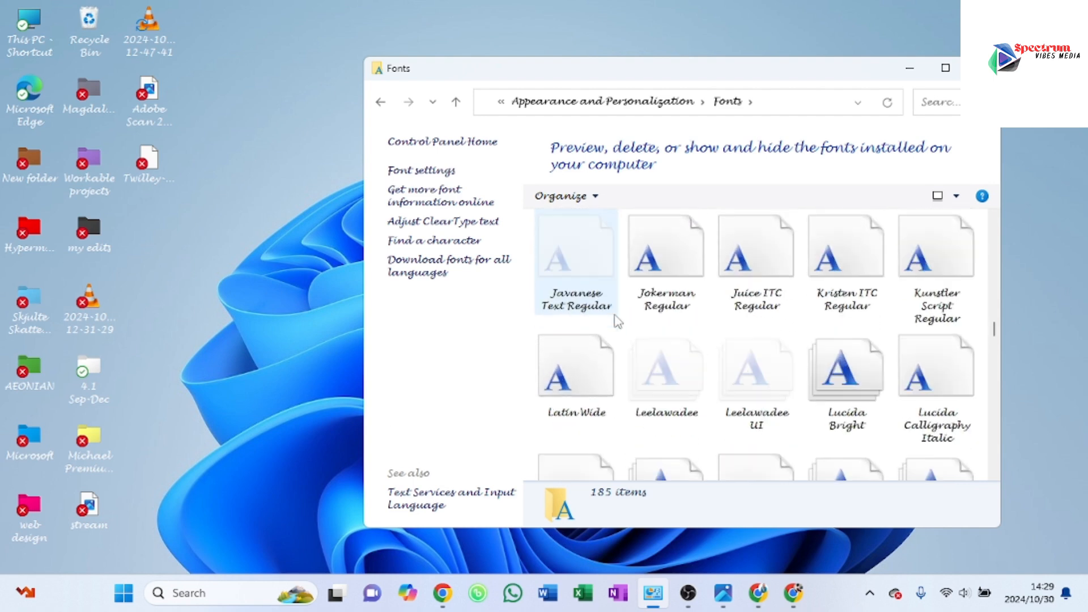
scroll(618, 322, up, 20)
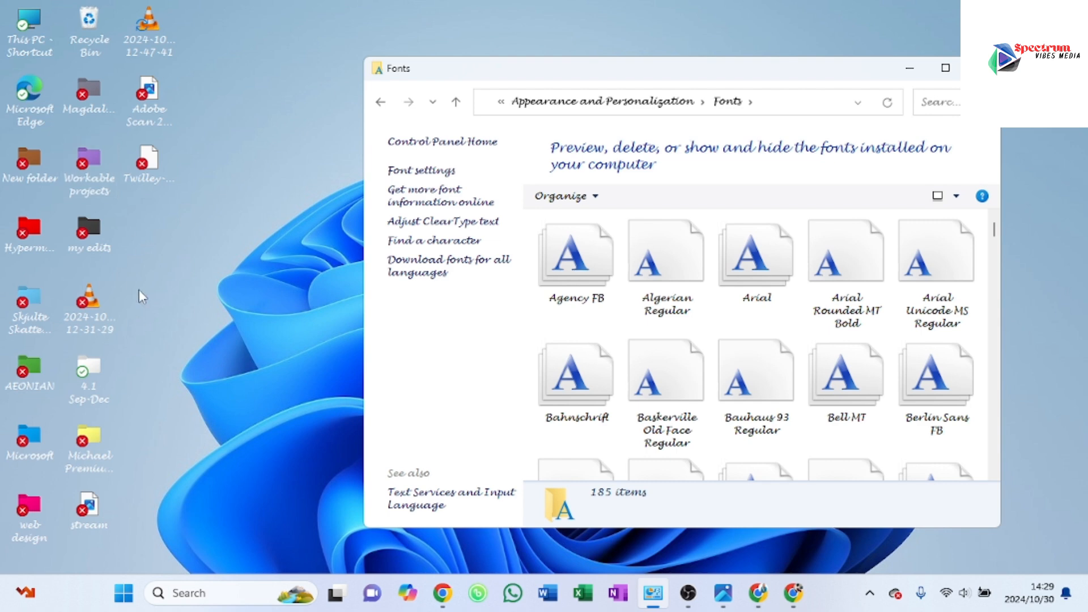
Step: Install the OTF font file from the desktop into the Fonts folder, replacing the already installed version
drag(150, 158, 740, 314)
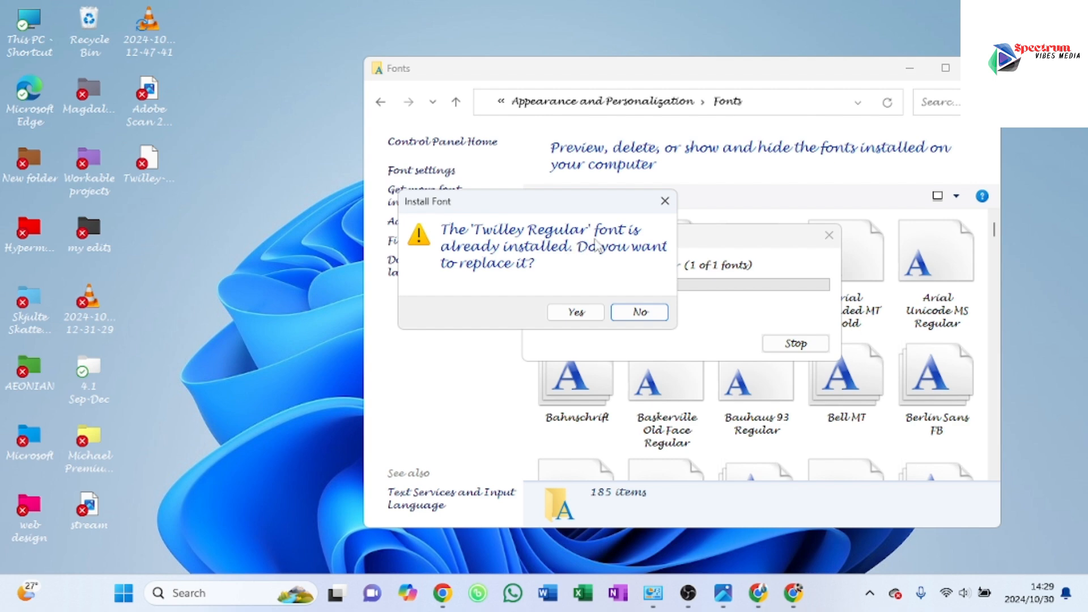
click(587, 315)
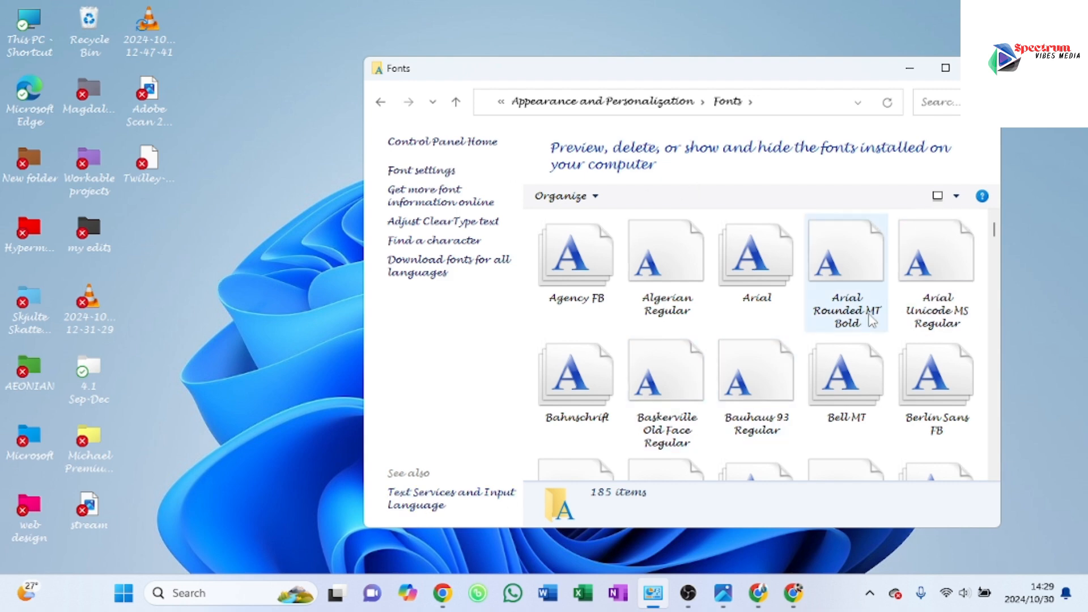
Step: Search the installed fonts for TW to locate the handwriting font, and minimize the Fonts window
click(947, 104)
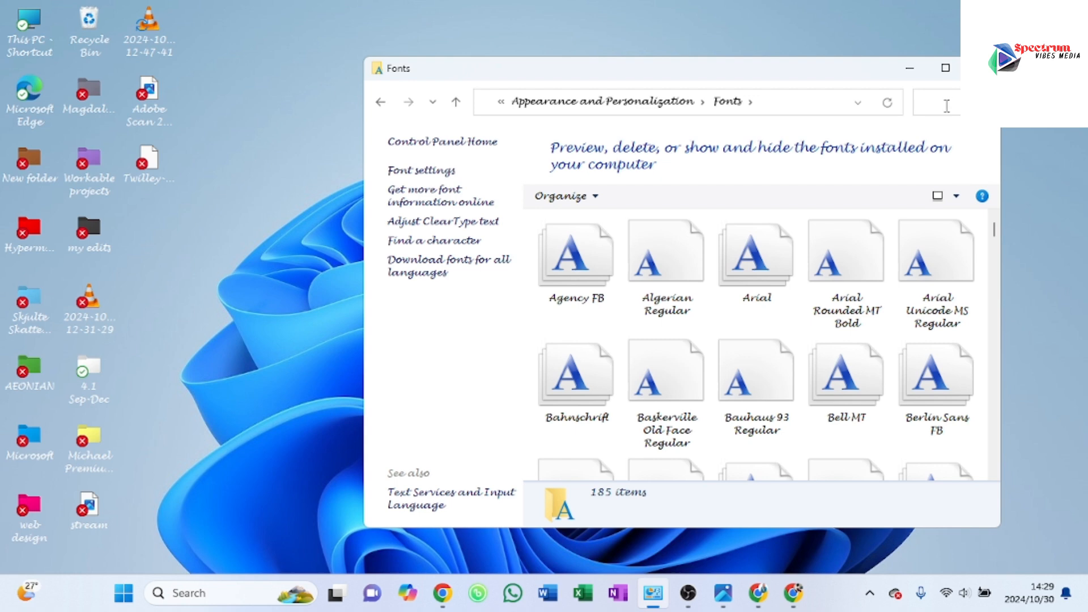
text(TW)
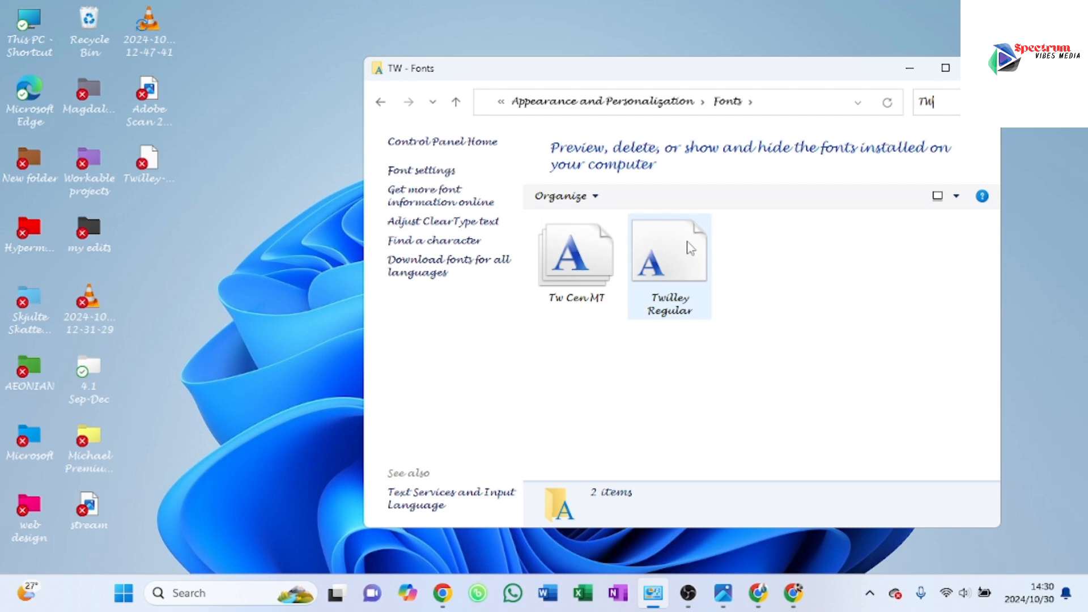
click(907, 69)
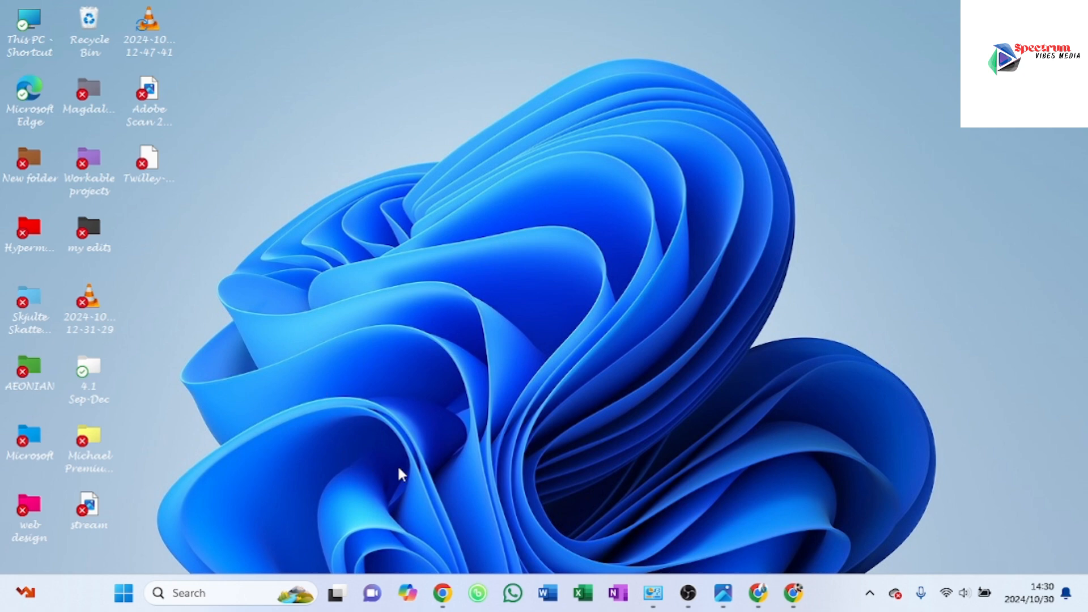
Step: Switch to Word and create a blank document
click(548, 593)
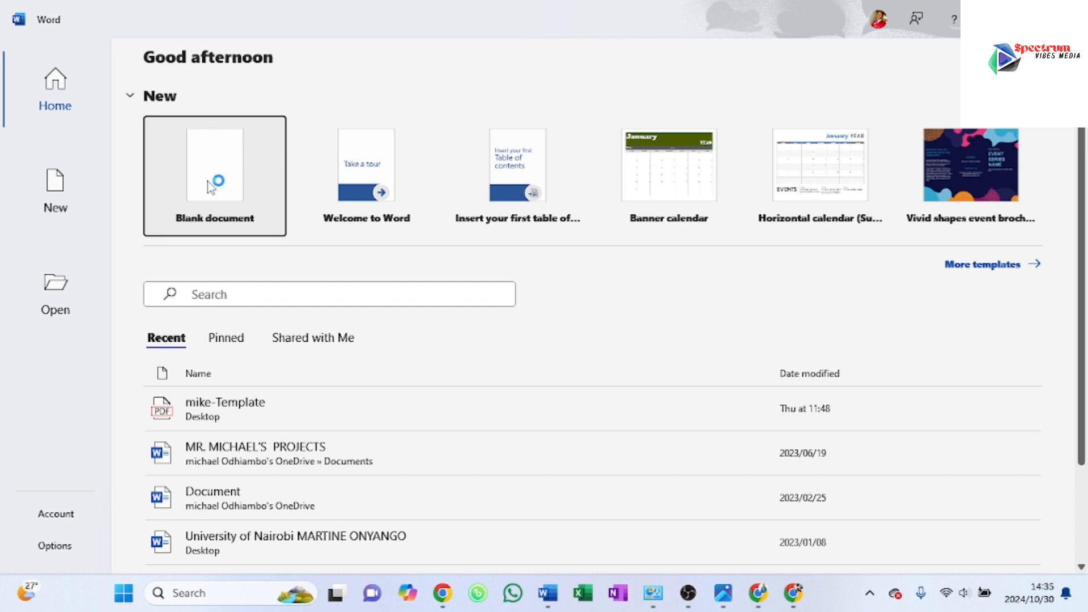
click(222, 185)
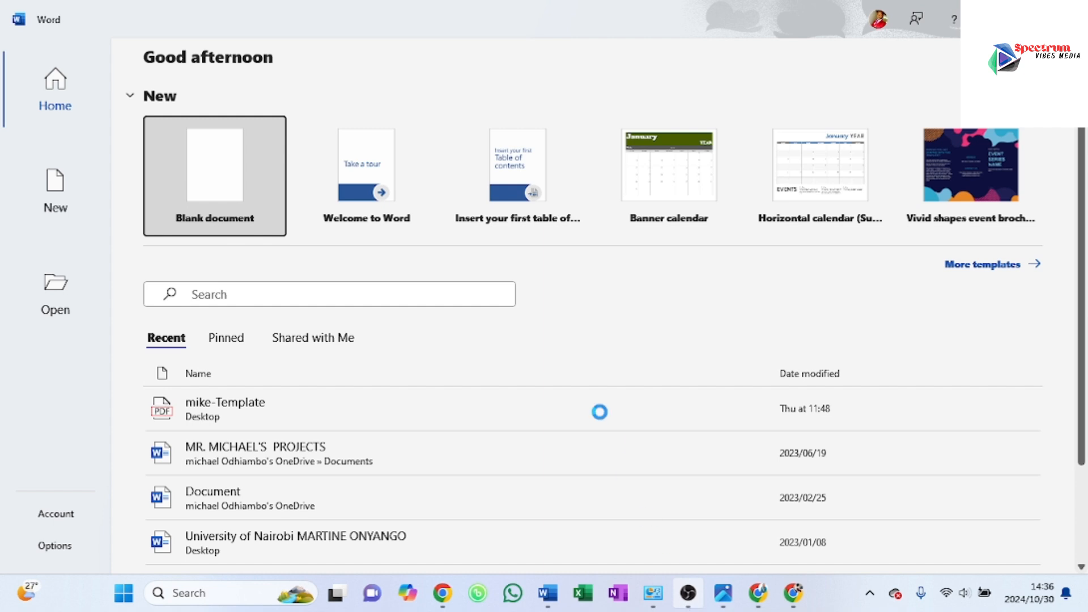
click(196, 188)
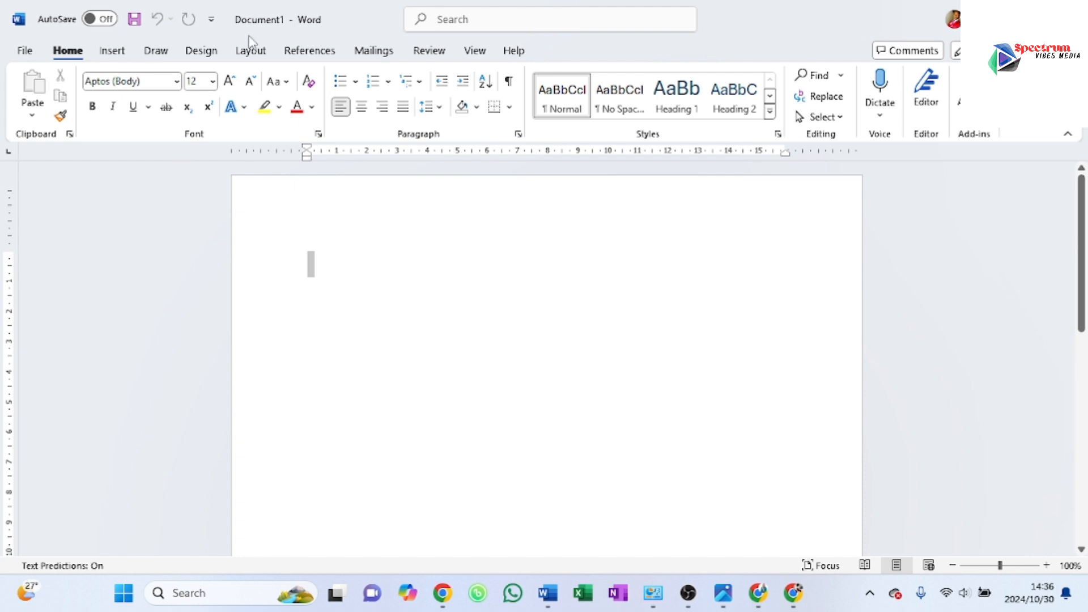
Step: Set the blank document's font to the newly installed handwriting font
click(177, 84)
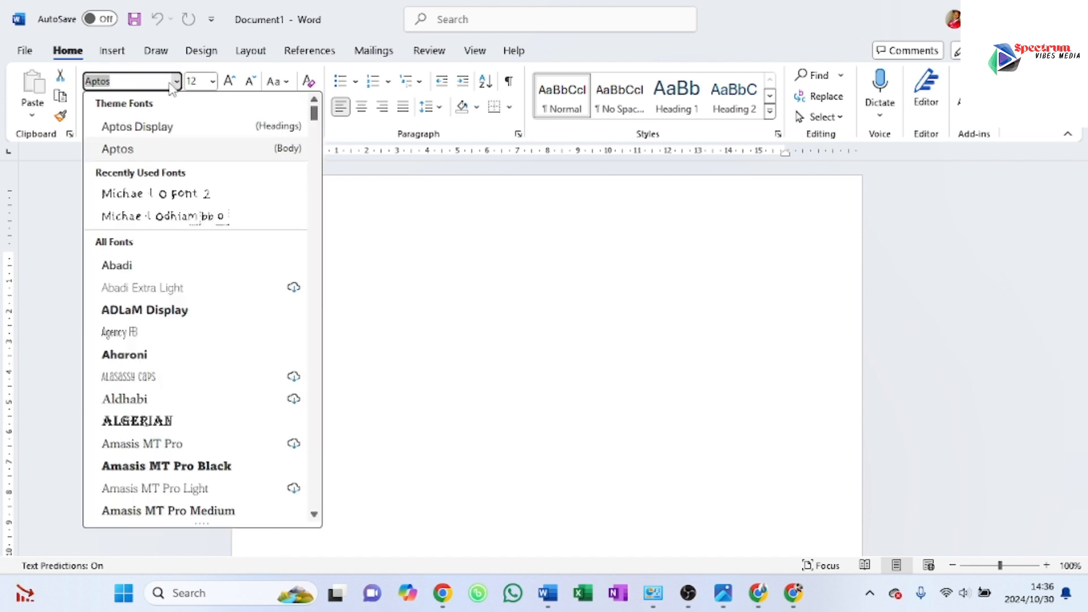
text(Twilley)
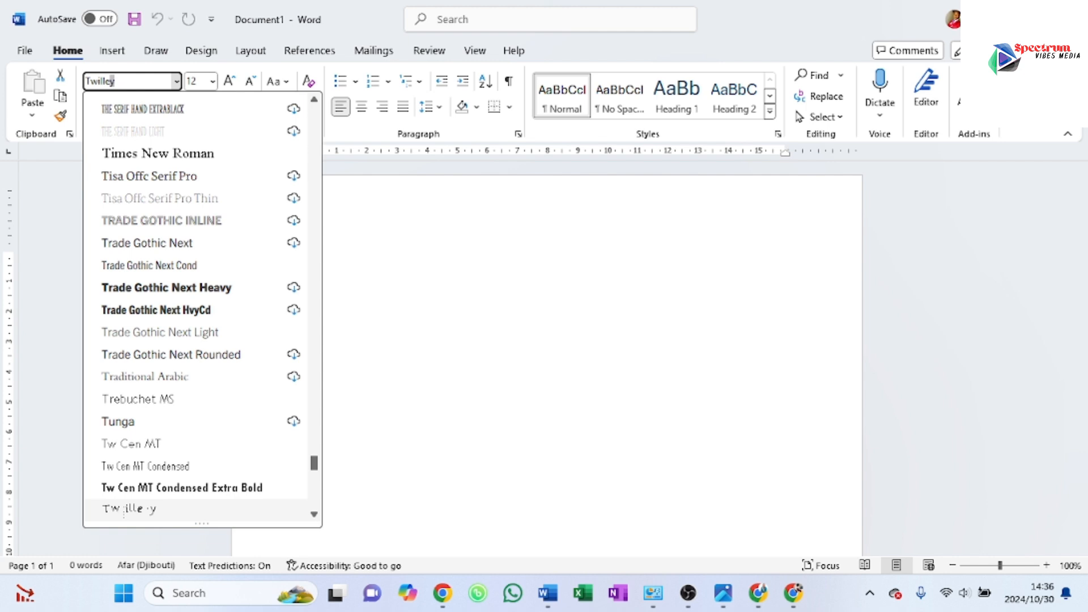
click(164, 513)
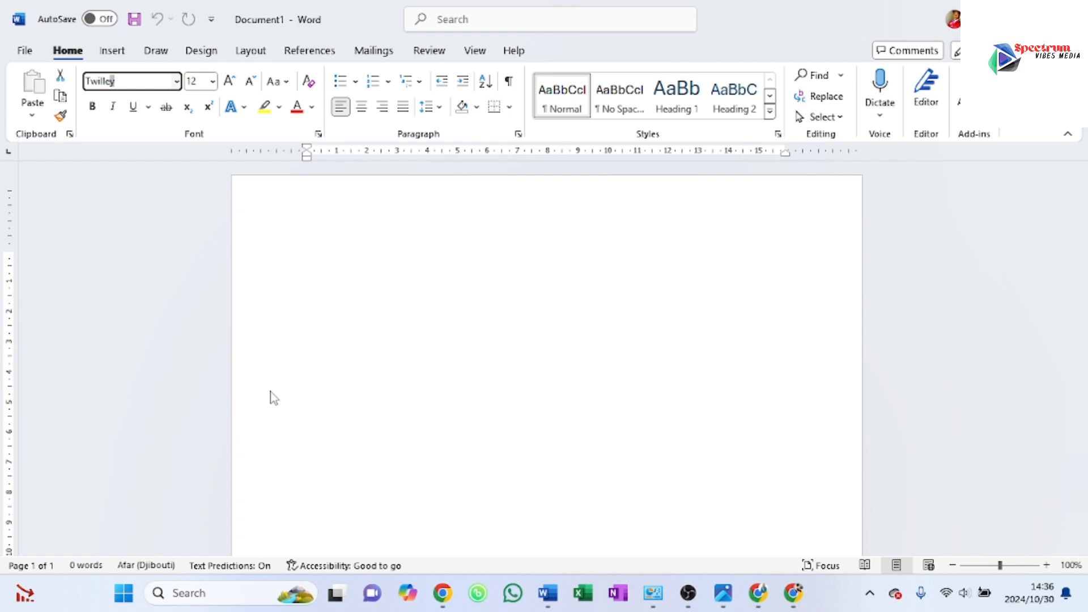
click(228, 262)
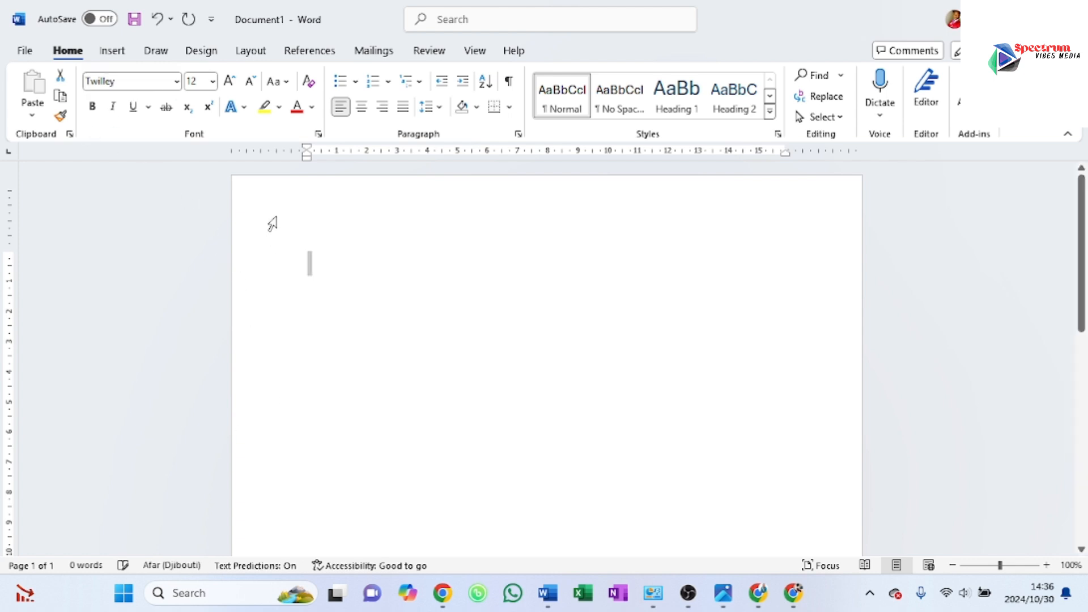
Step: Enter the sample-text formula =RAND() on the first line of the blank document
click(312, 263)
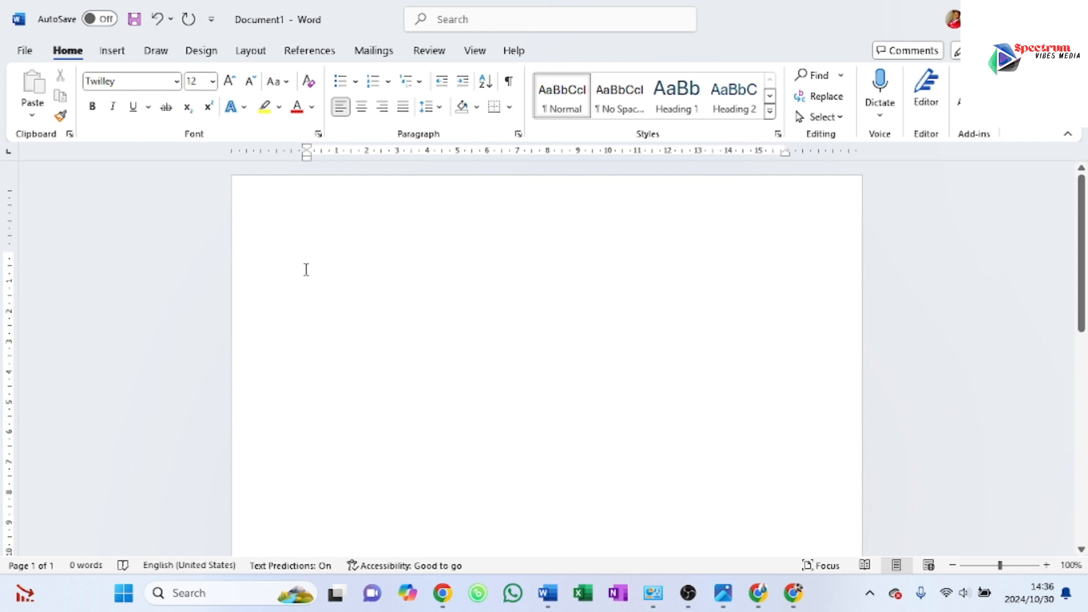
text(=)
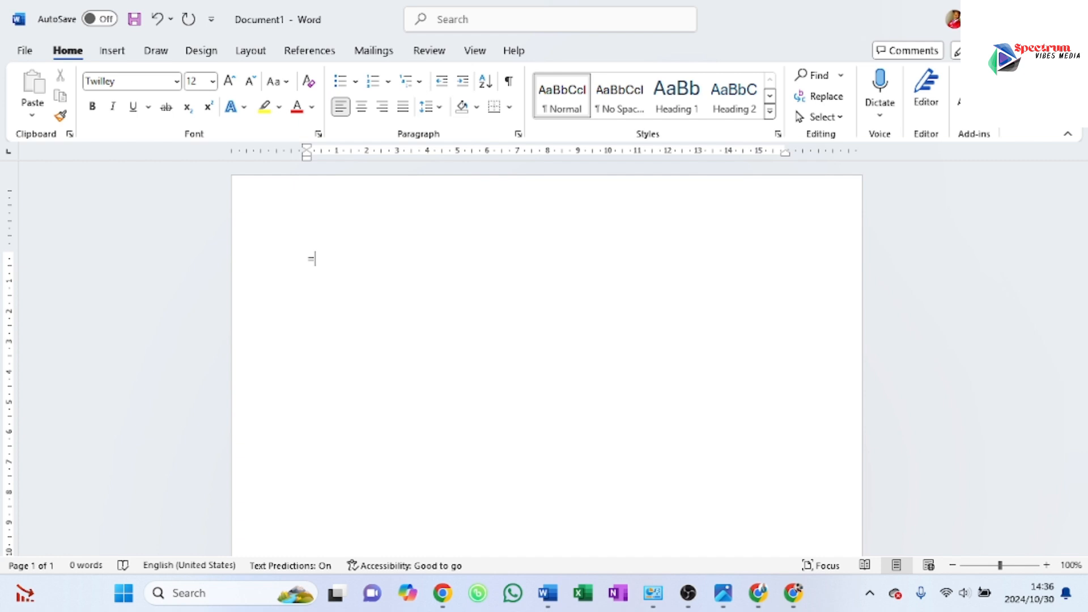
text(=)
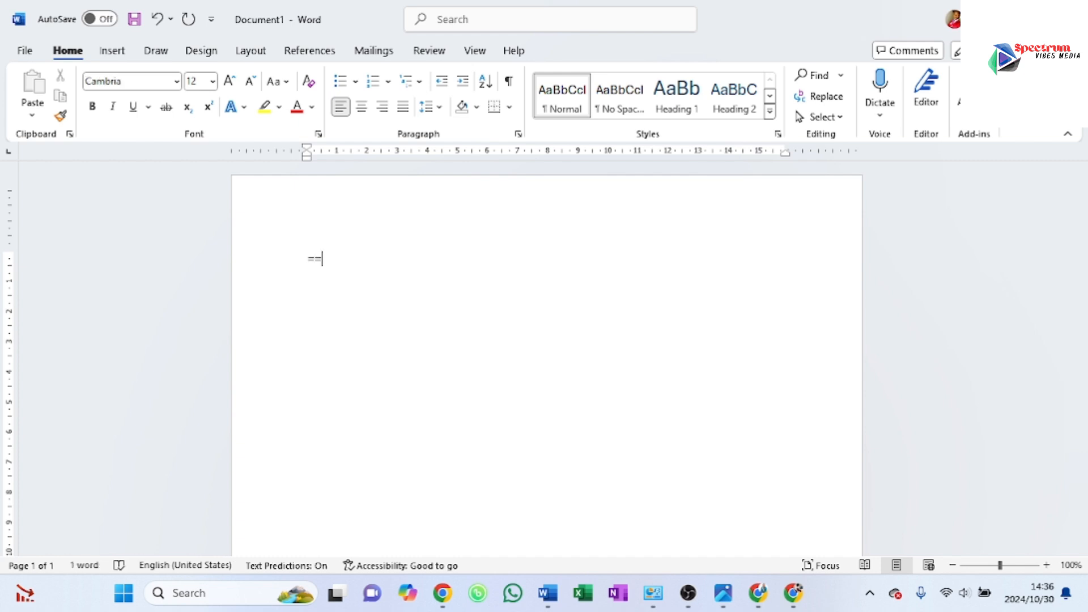
key(BackSpace)
text(RAND()
text()))))))9)
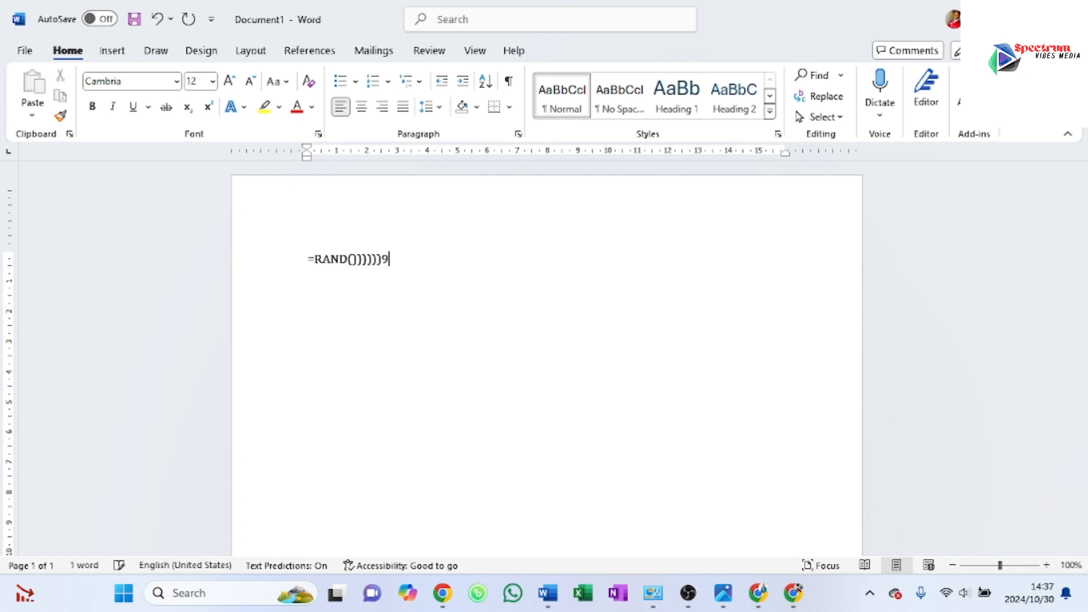
key(BackSpace)
key(BackSpace)
key(BackSpace)
key(BackSpace)
key(BackSpace)
key(BackSpace)
Step: Format the =RAND() line in the Twilley font and enlarge it to size 20
triple_click(353, 263)
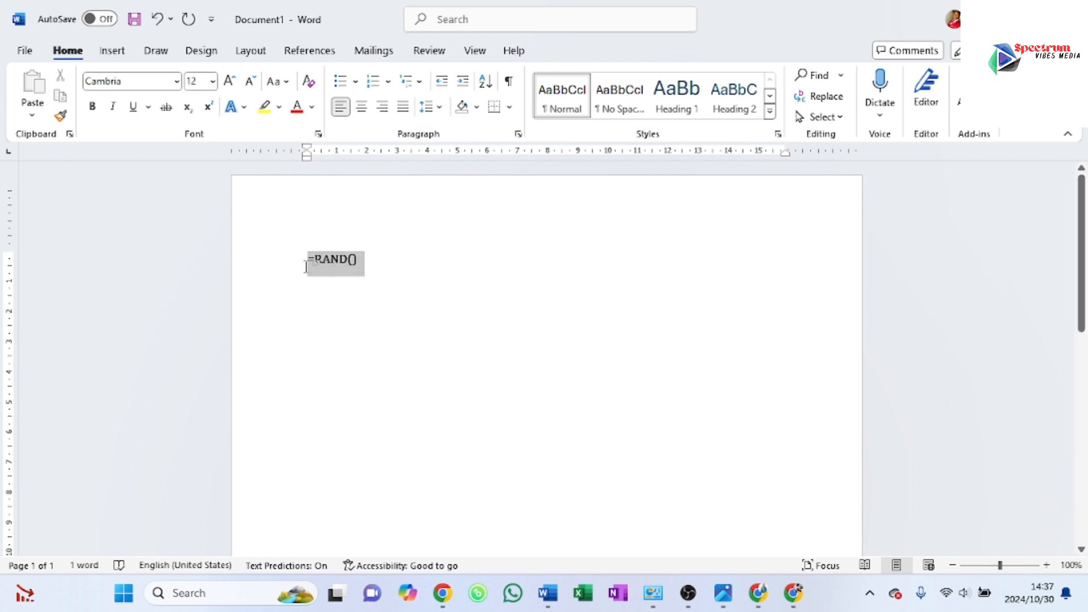
click(178, 85)
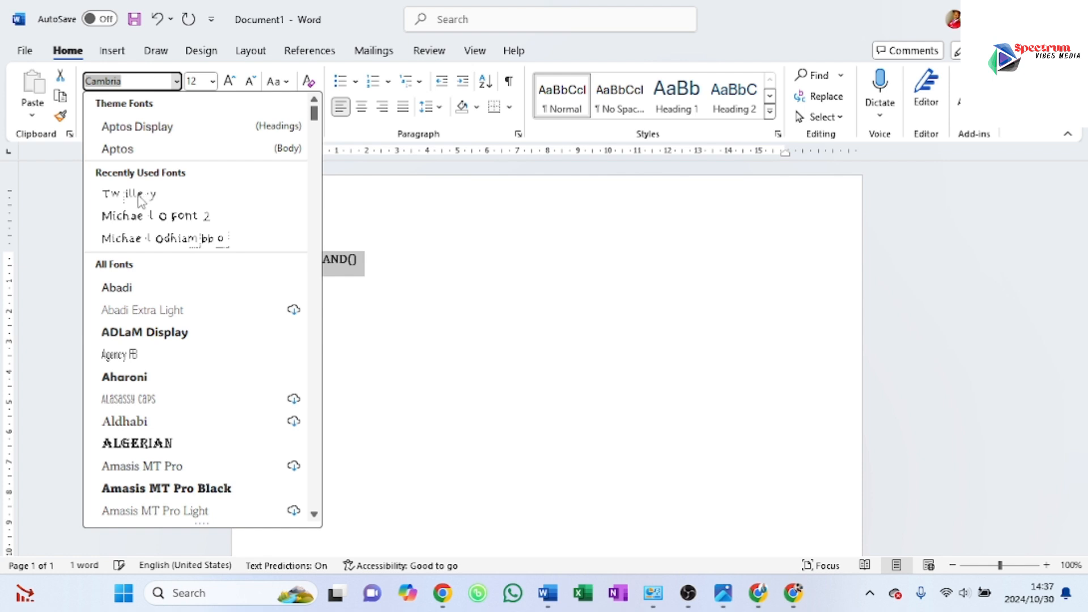
click(139, 196)
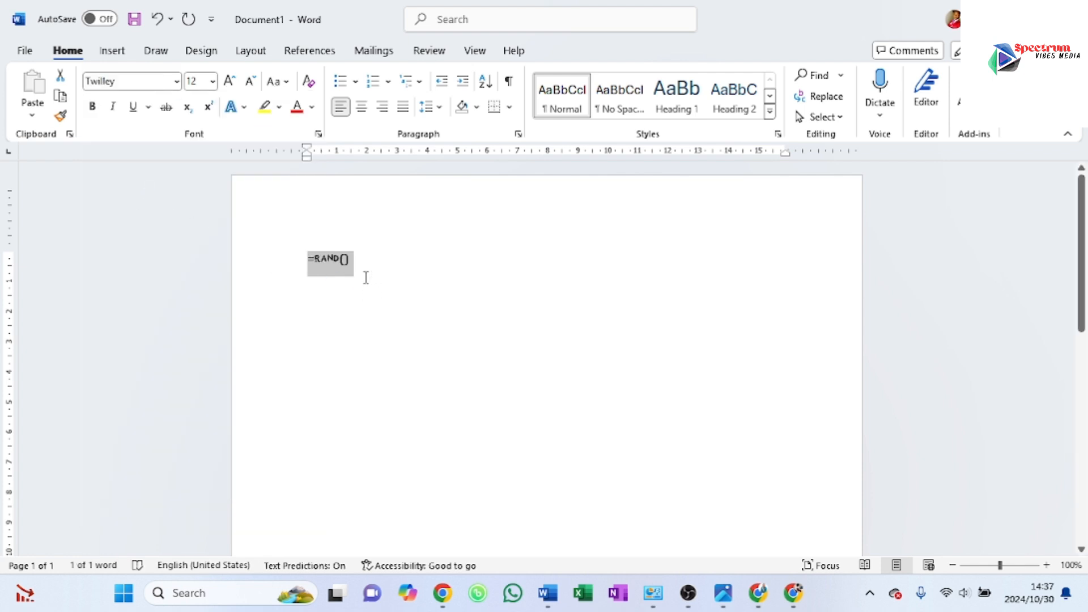
click(230, 82)
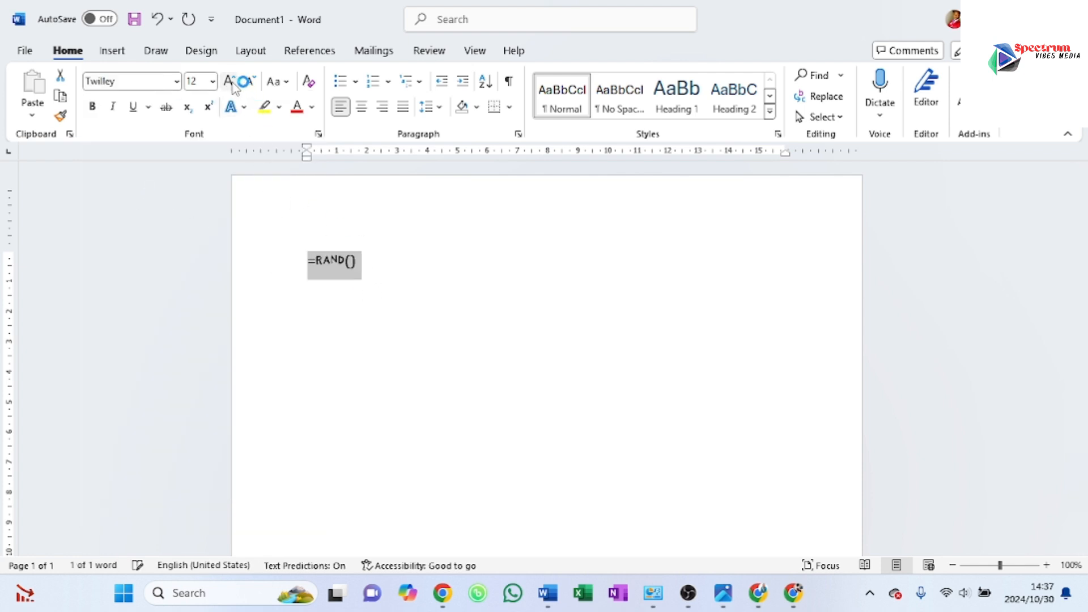
click(230, 83)
click(230, 82)
click(230, 82)
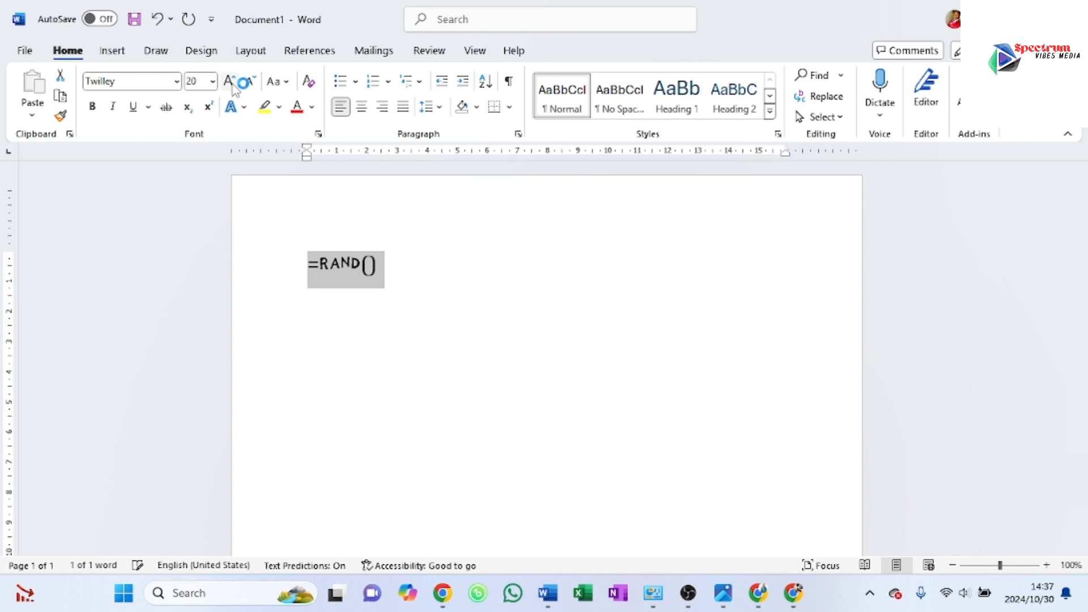
Step: Generate the sample paragraphs from the =RAND() formula and review them back to the beginning
click(405, 260)
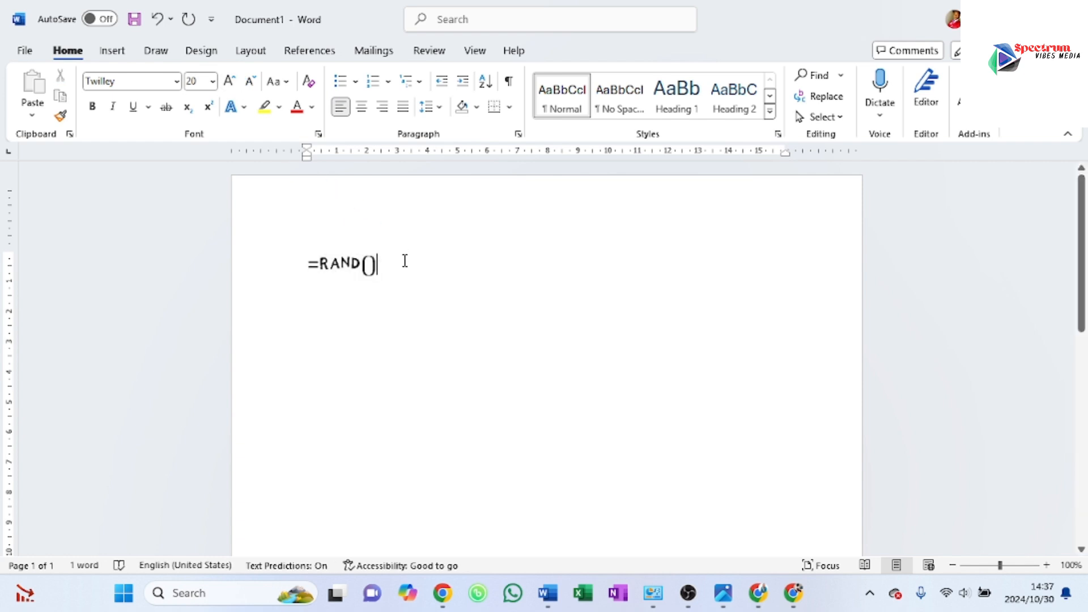
key(Return)
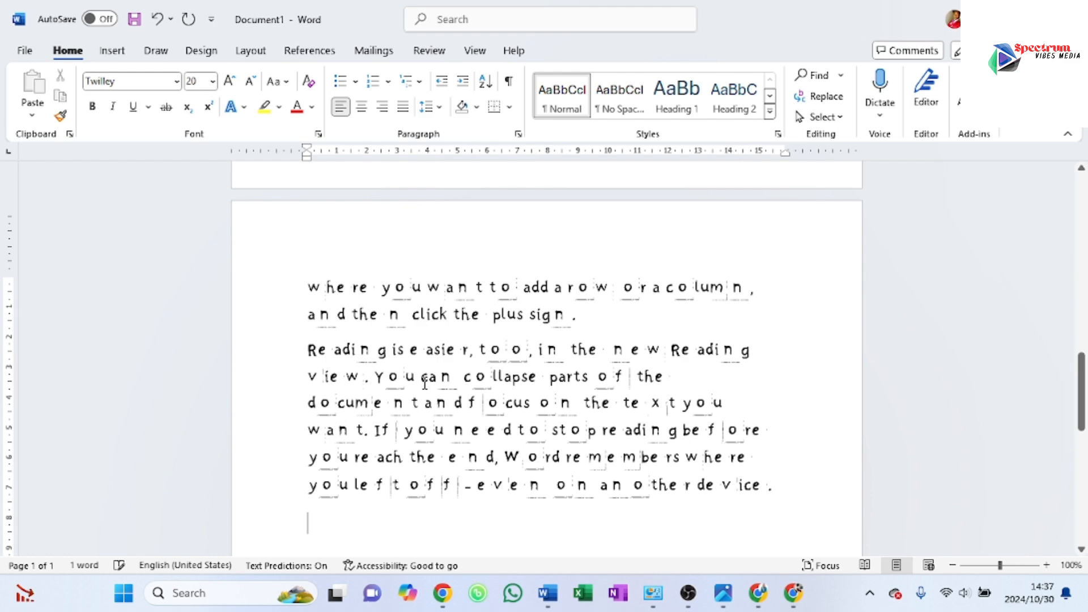
scroll(425, 383, up, 10)
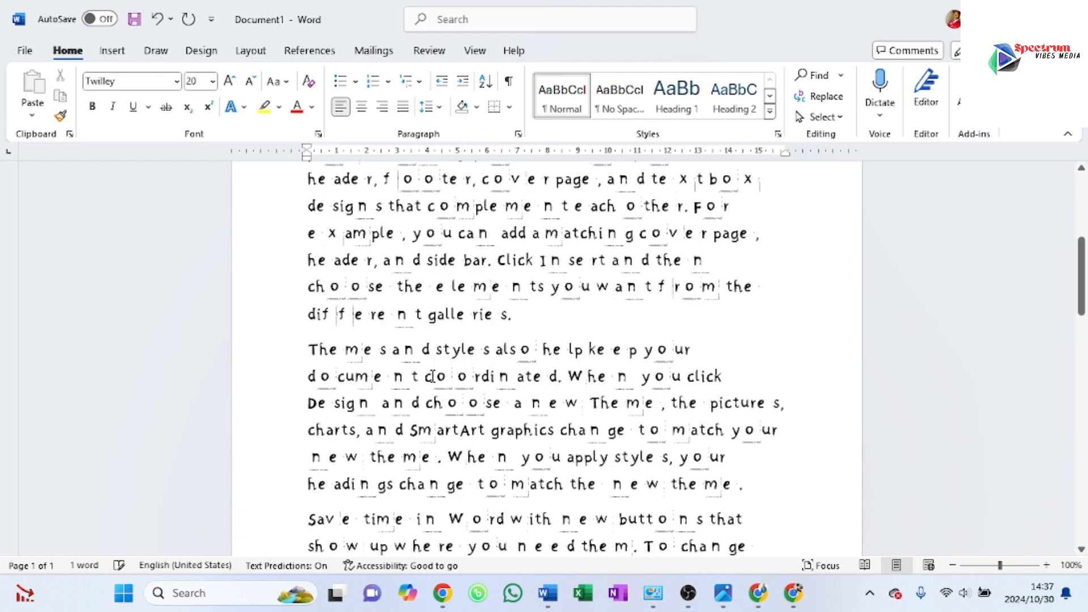
scroll(432, 377, up, 5)
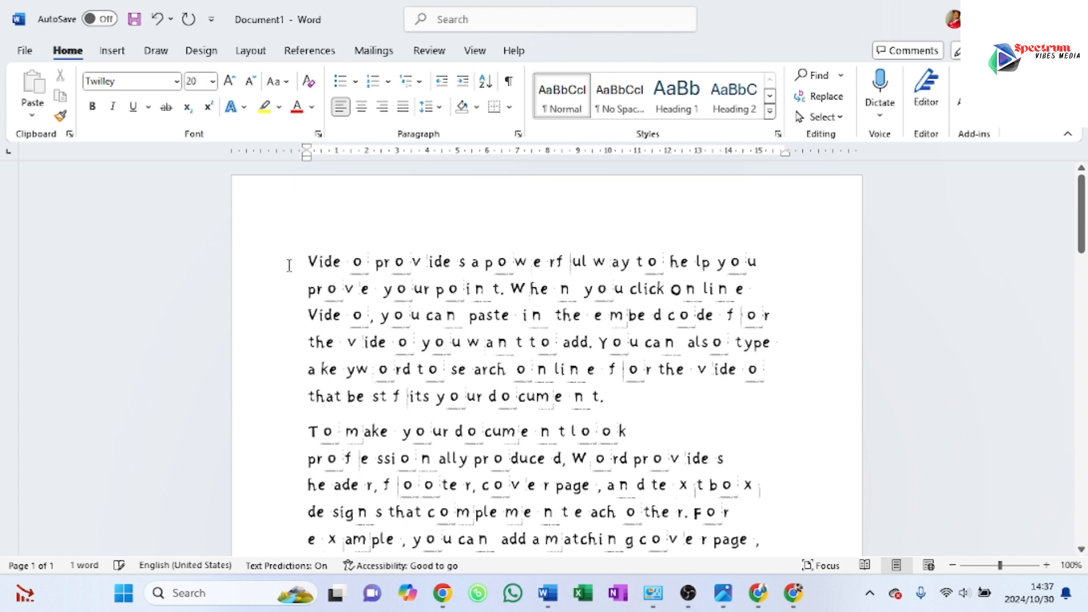
Step: Change all the sample text to the recently used handwriting font whose name ends in "Font 2", and review the result from the beginning
click(309, 261)
shift+click(748, 554)
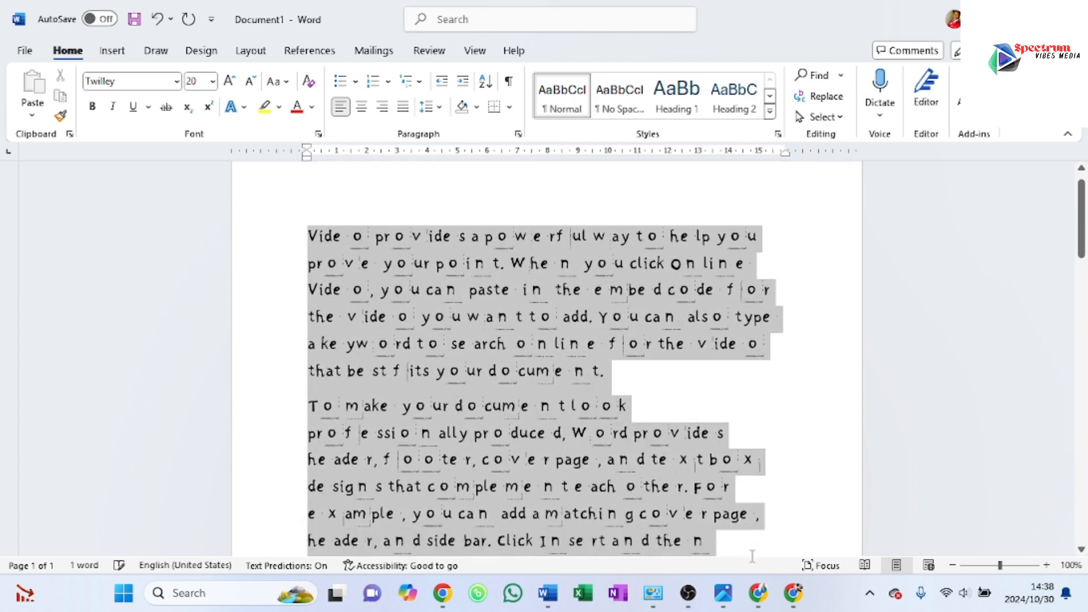
drag(753, 556, 765, 533)
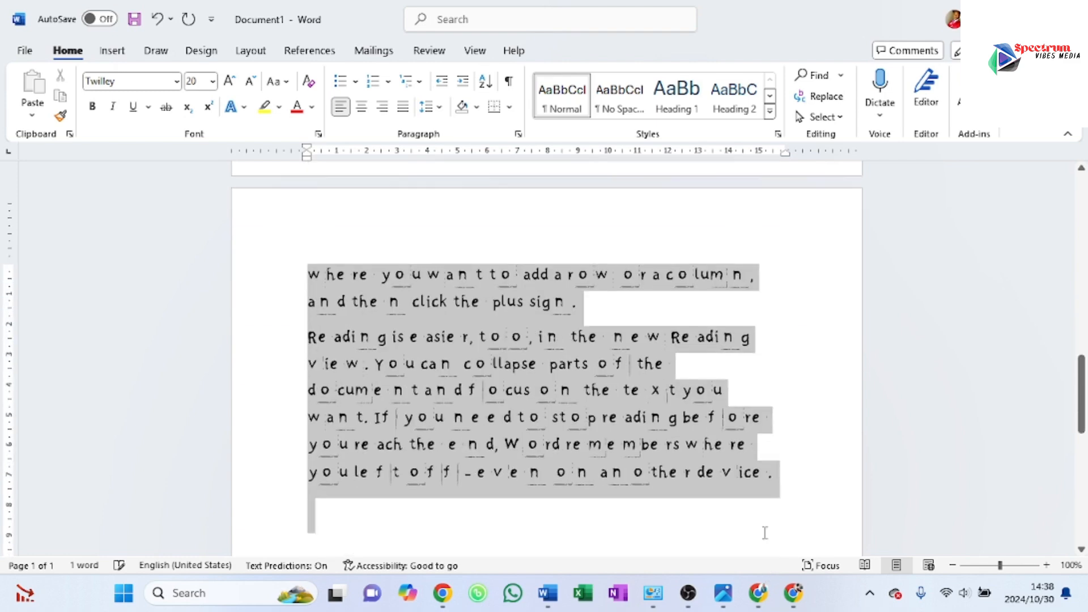
click(177, 84)
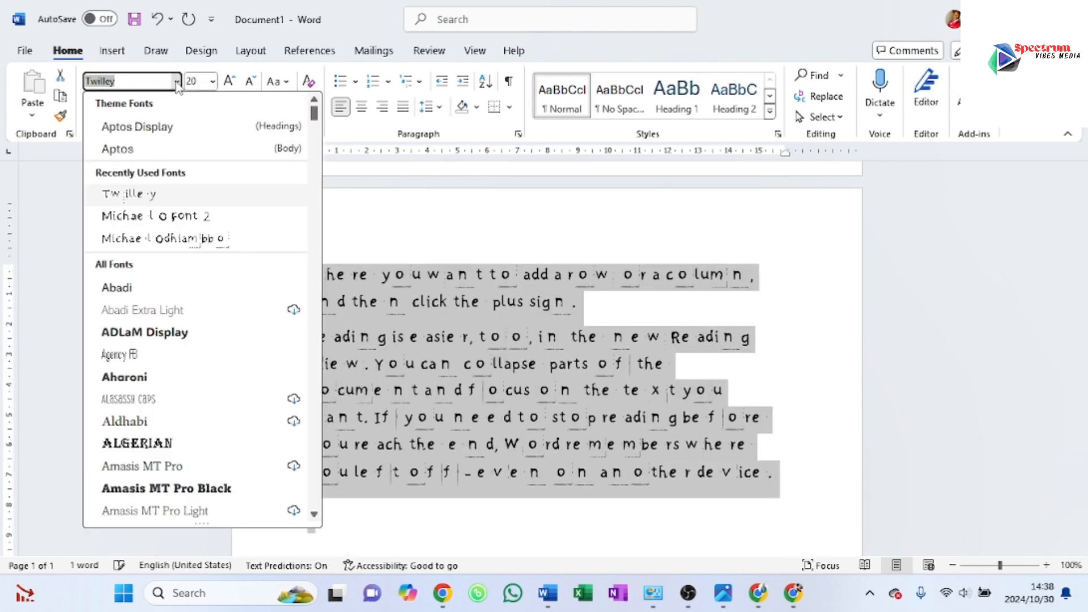
click(157, 217)
scroll(494, 335, down, 3)
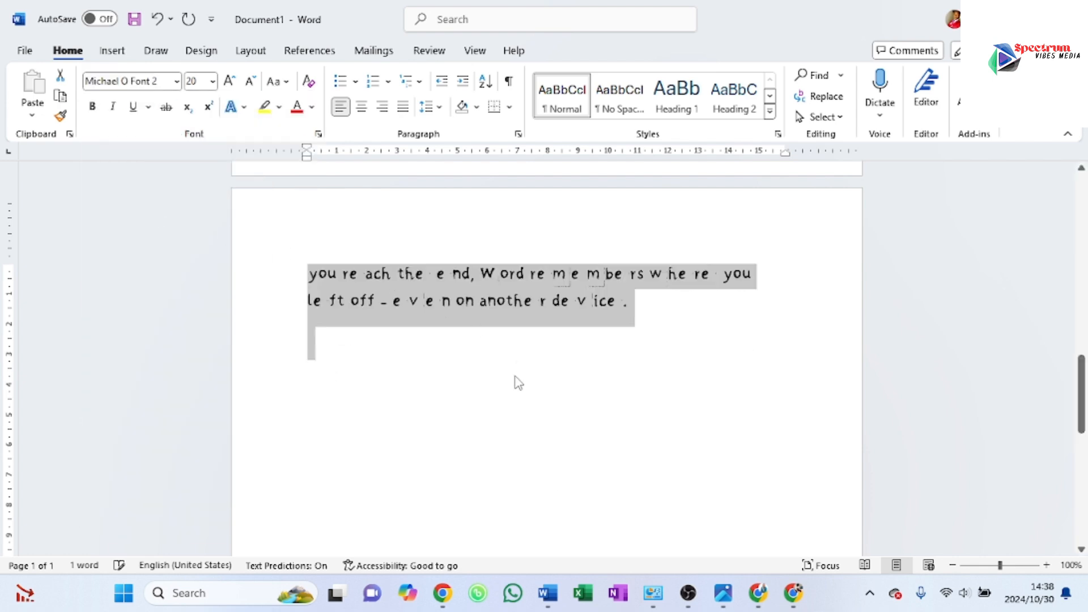
scroll(487, 282, up, 4)
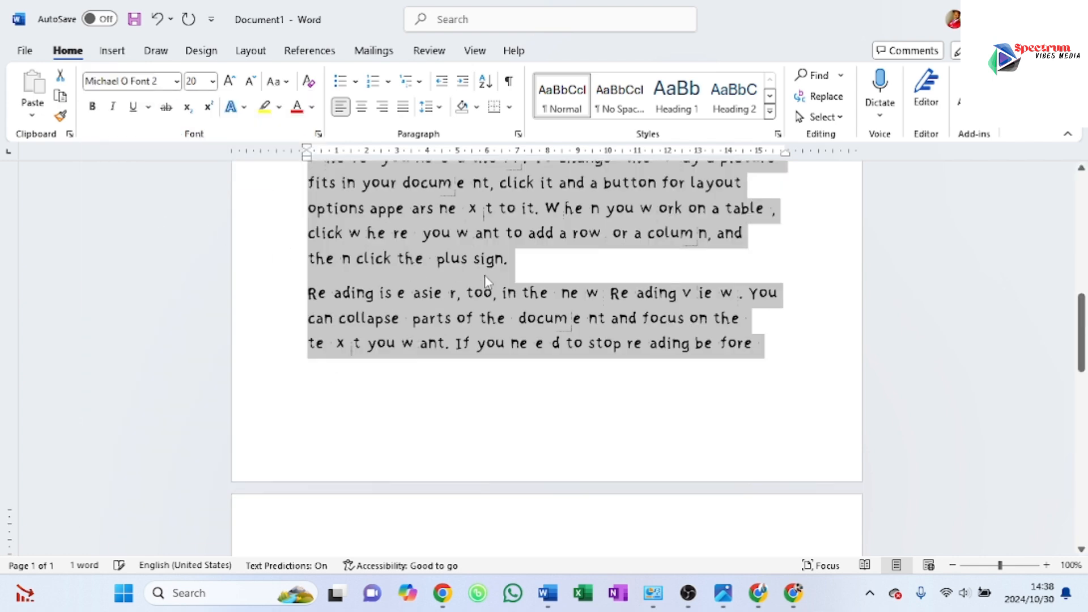
scroll(485, 274, up, 7)
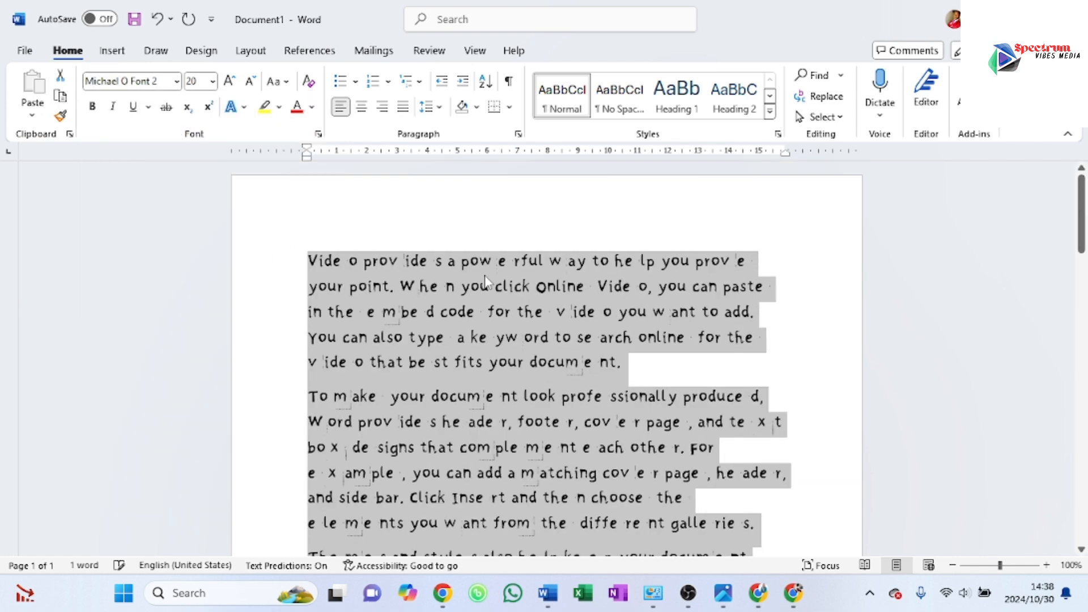
click(311, 260)
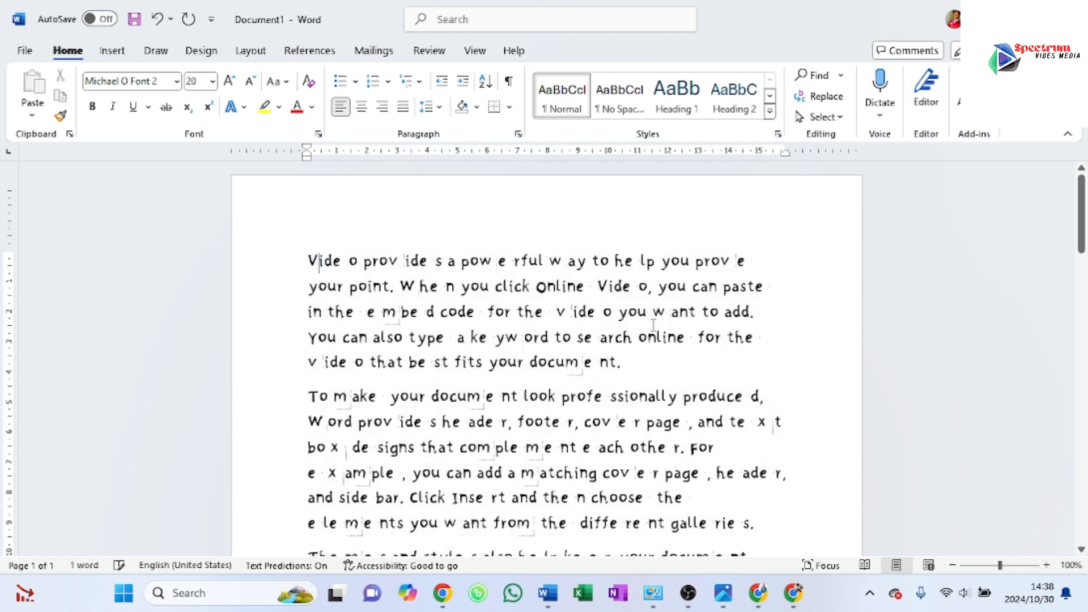